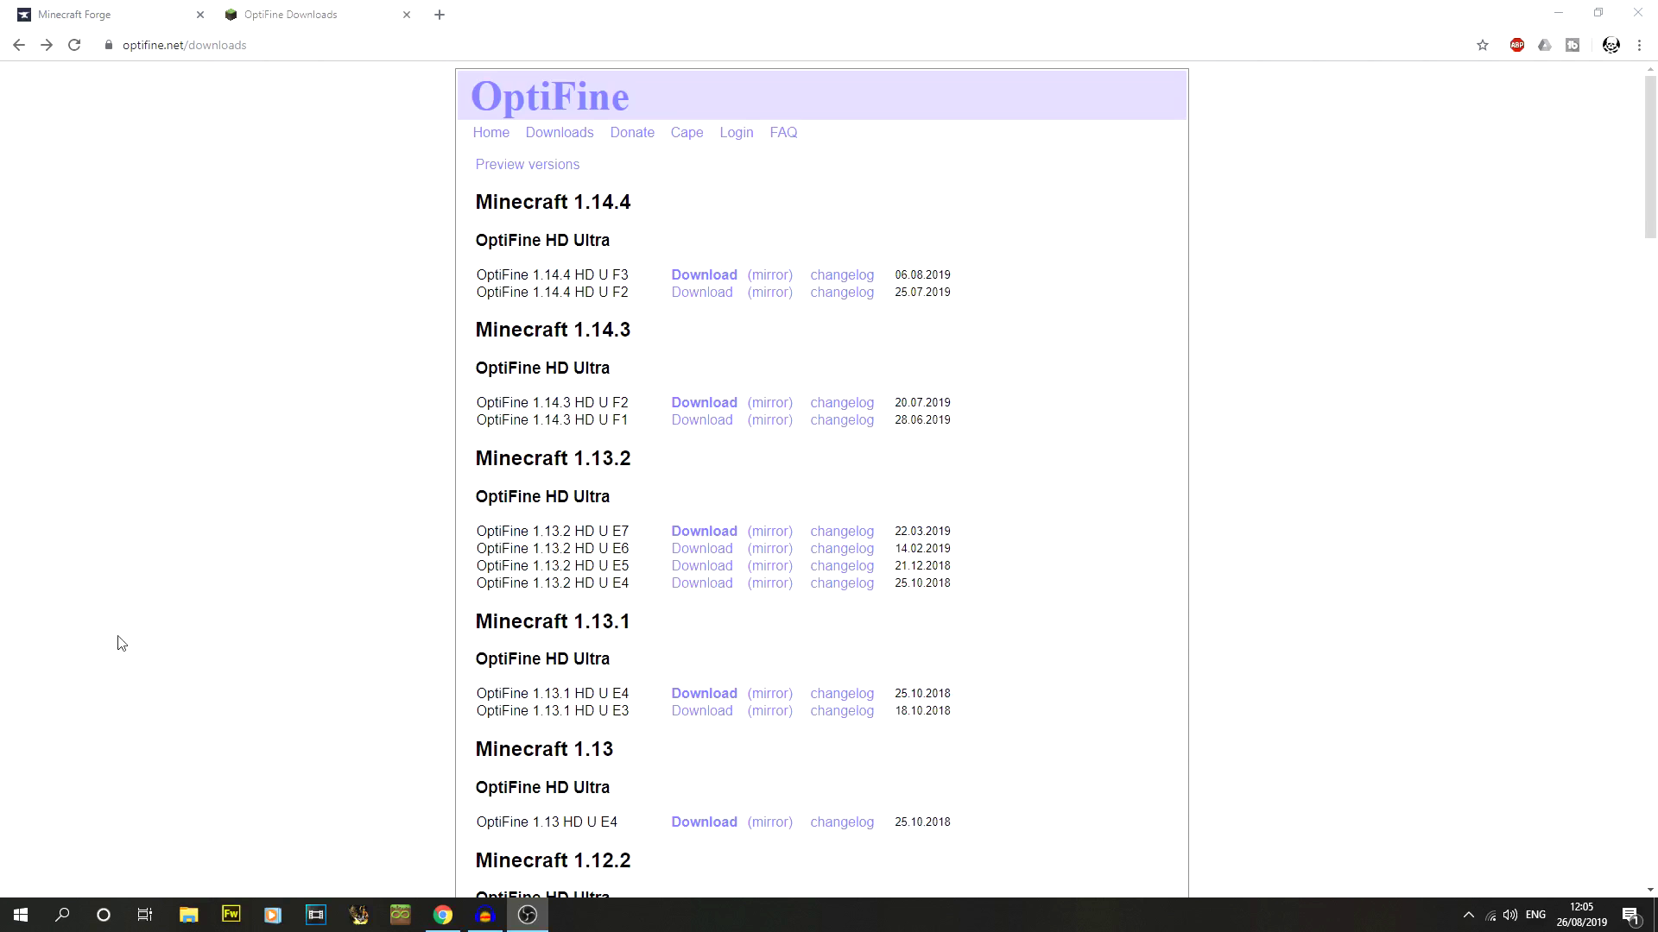
- Check the Forge compatibility note in the changelog of OptiFine 1.14.4 HD U F3 and close it
left_click(154, 13)
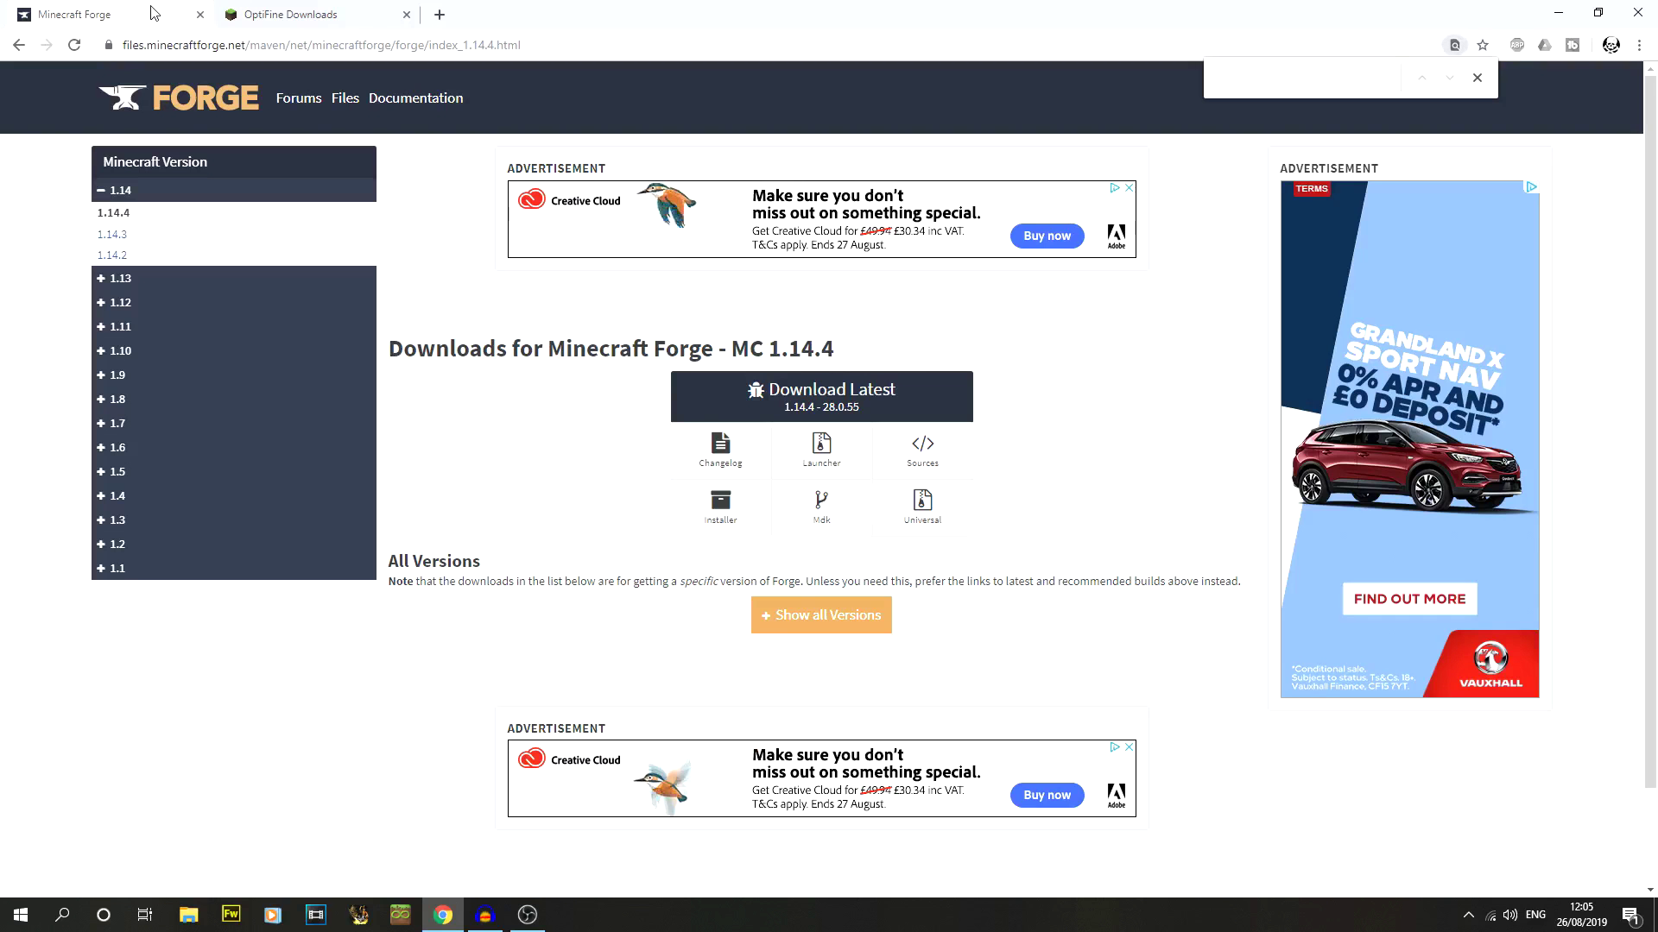
left_click(278, 19)
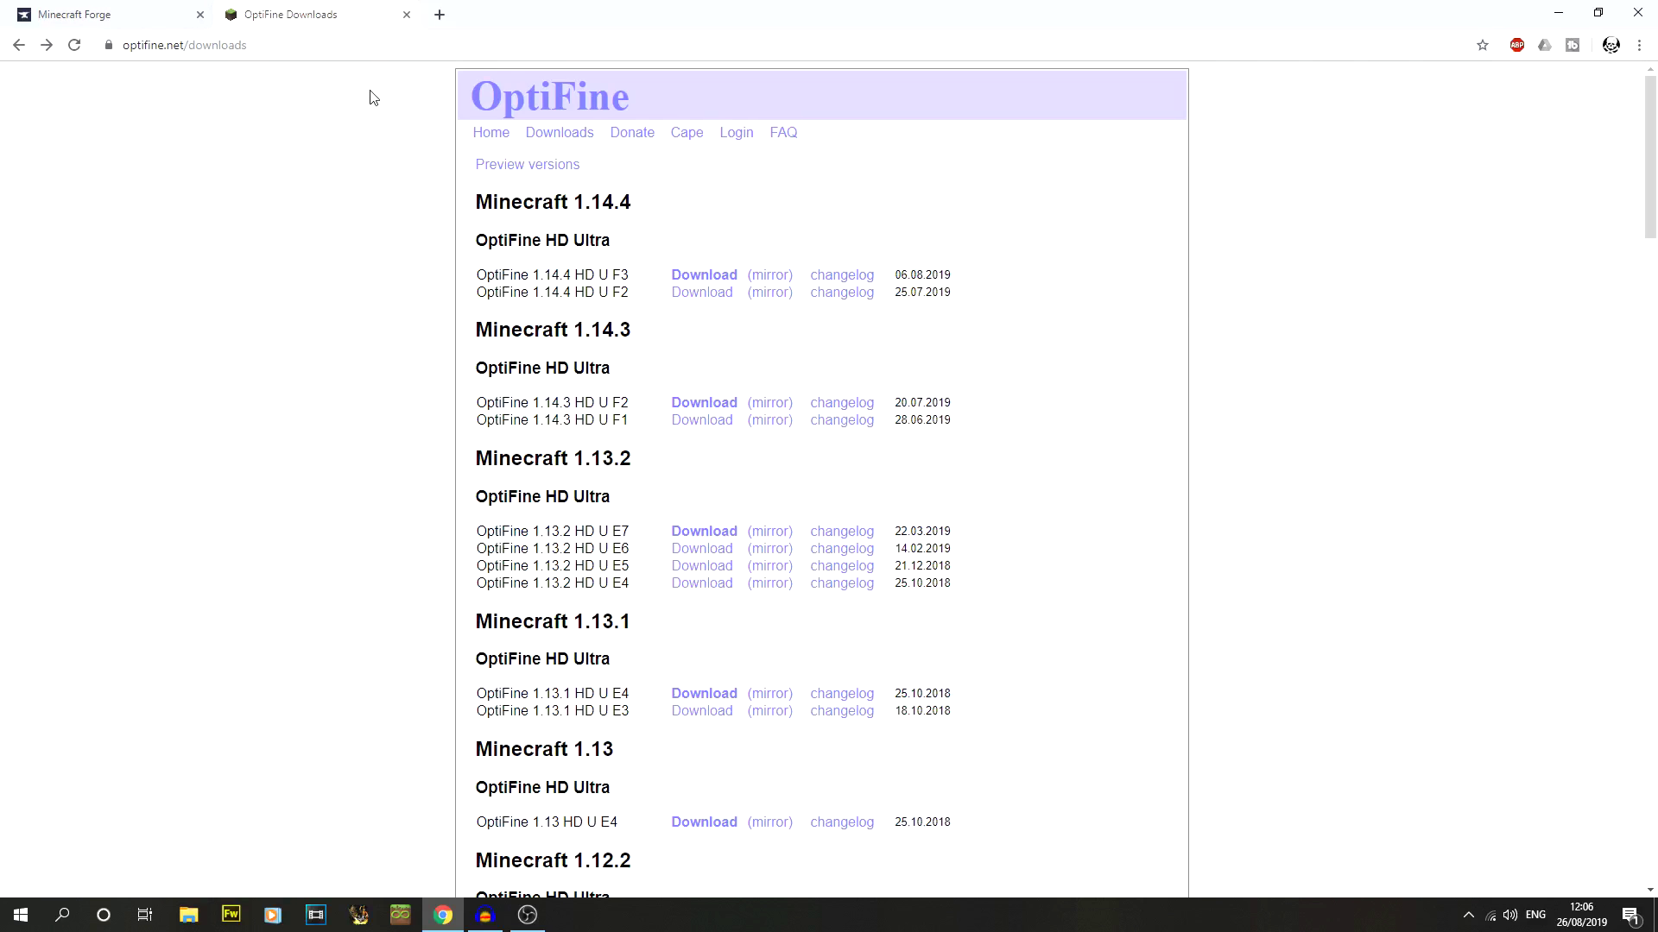
right_click(867, 280)
left_click(919, 285)
left_click(561, 11)
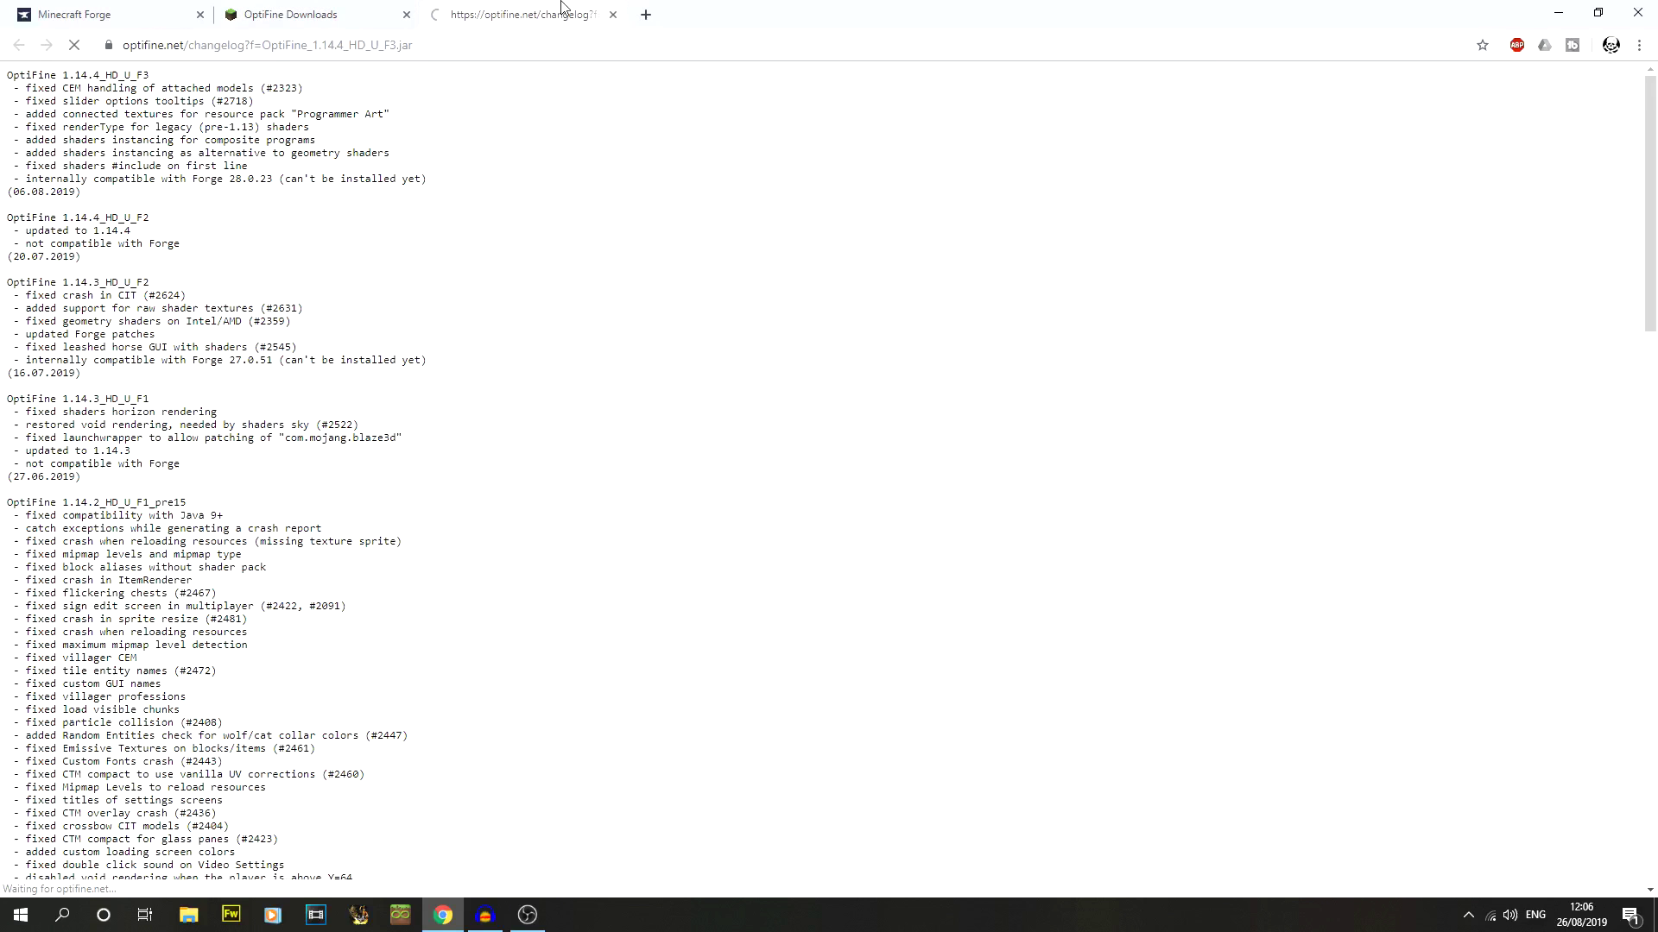
left_click_drag(118, 179, 281, 179)
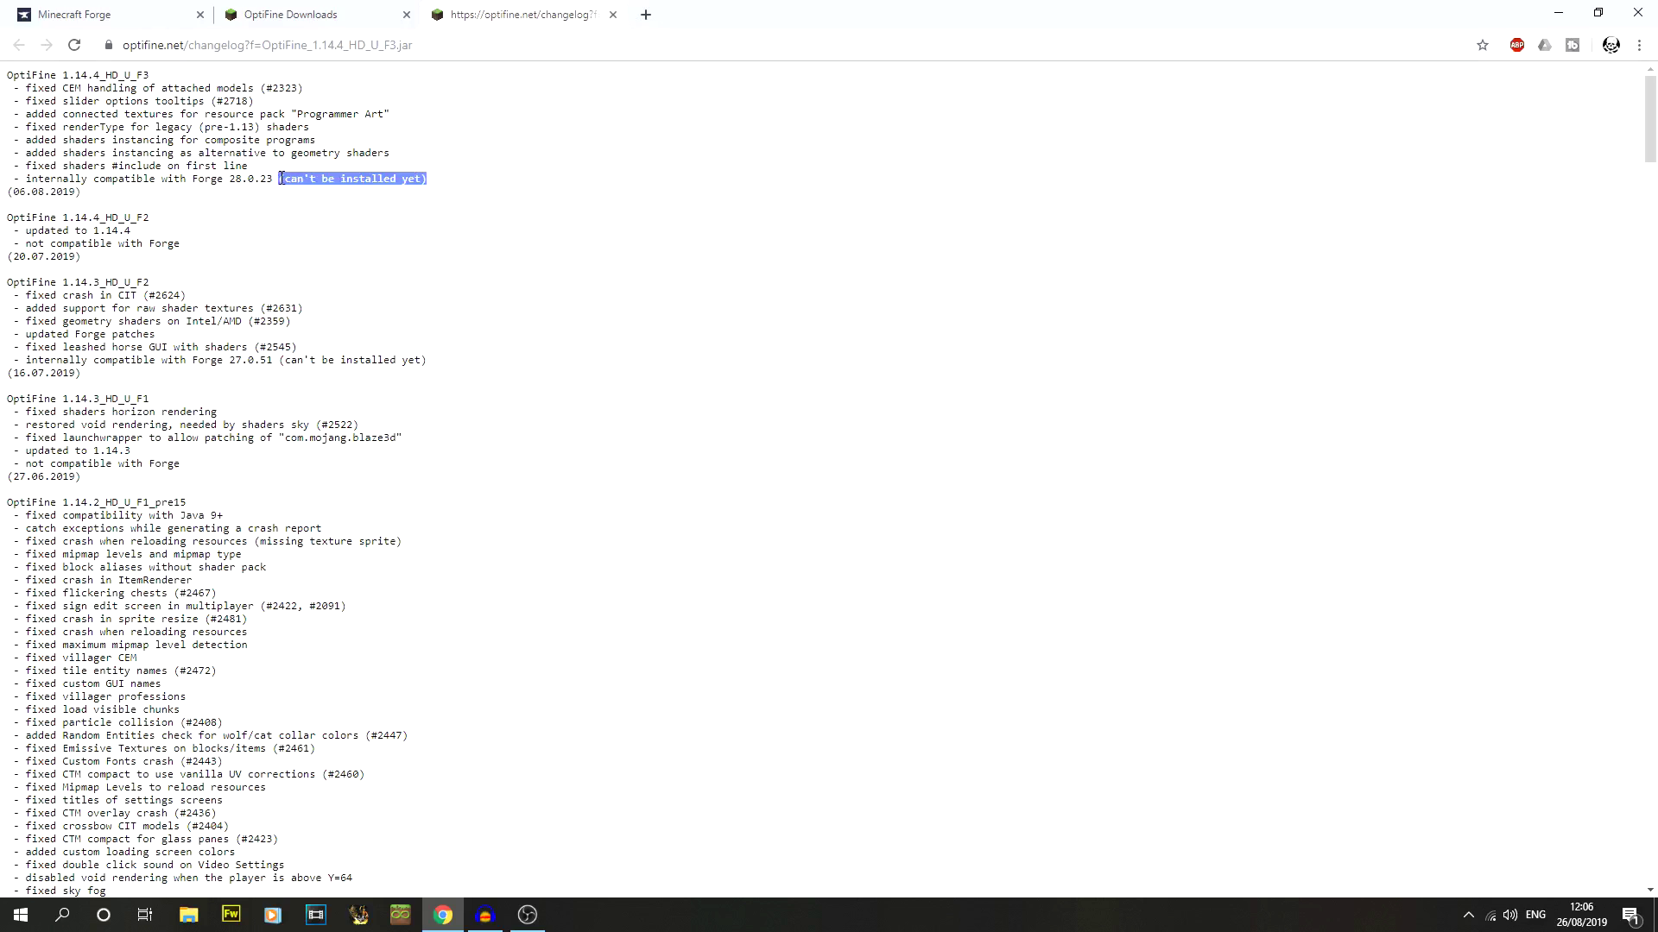
left_click(613, 15)
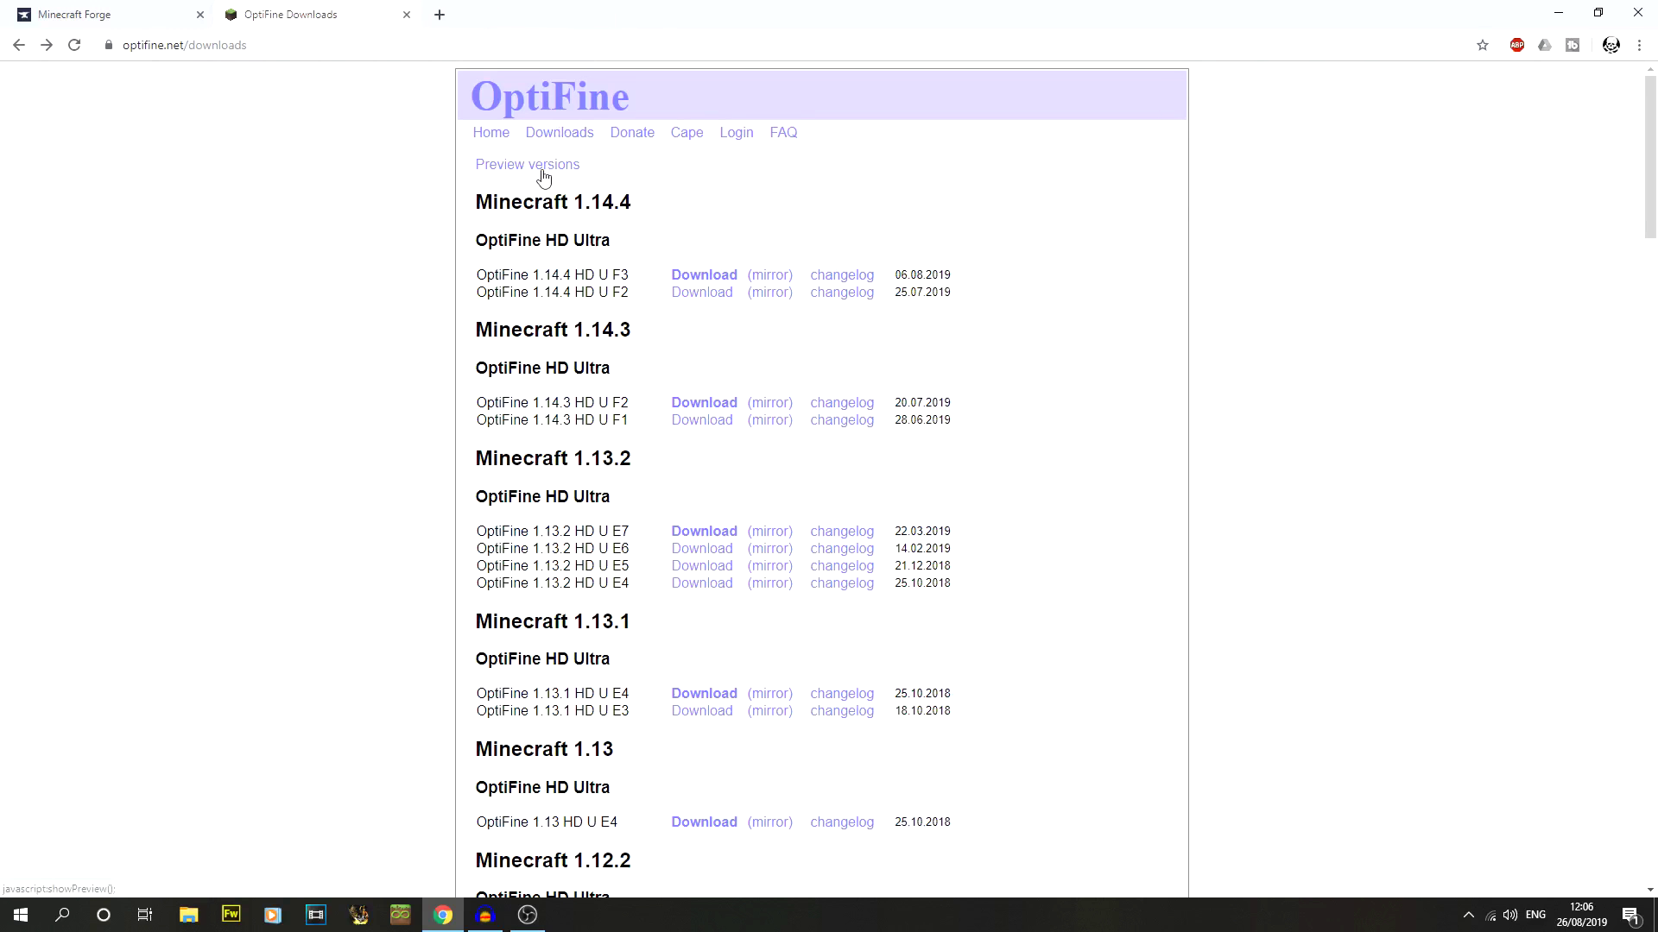
- Show OptiFine's preview versions and open the changelog of OptiFine 1.14.4 HD U F4 pre2 in a new tab
left_click(541, 169)
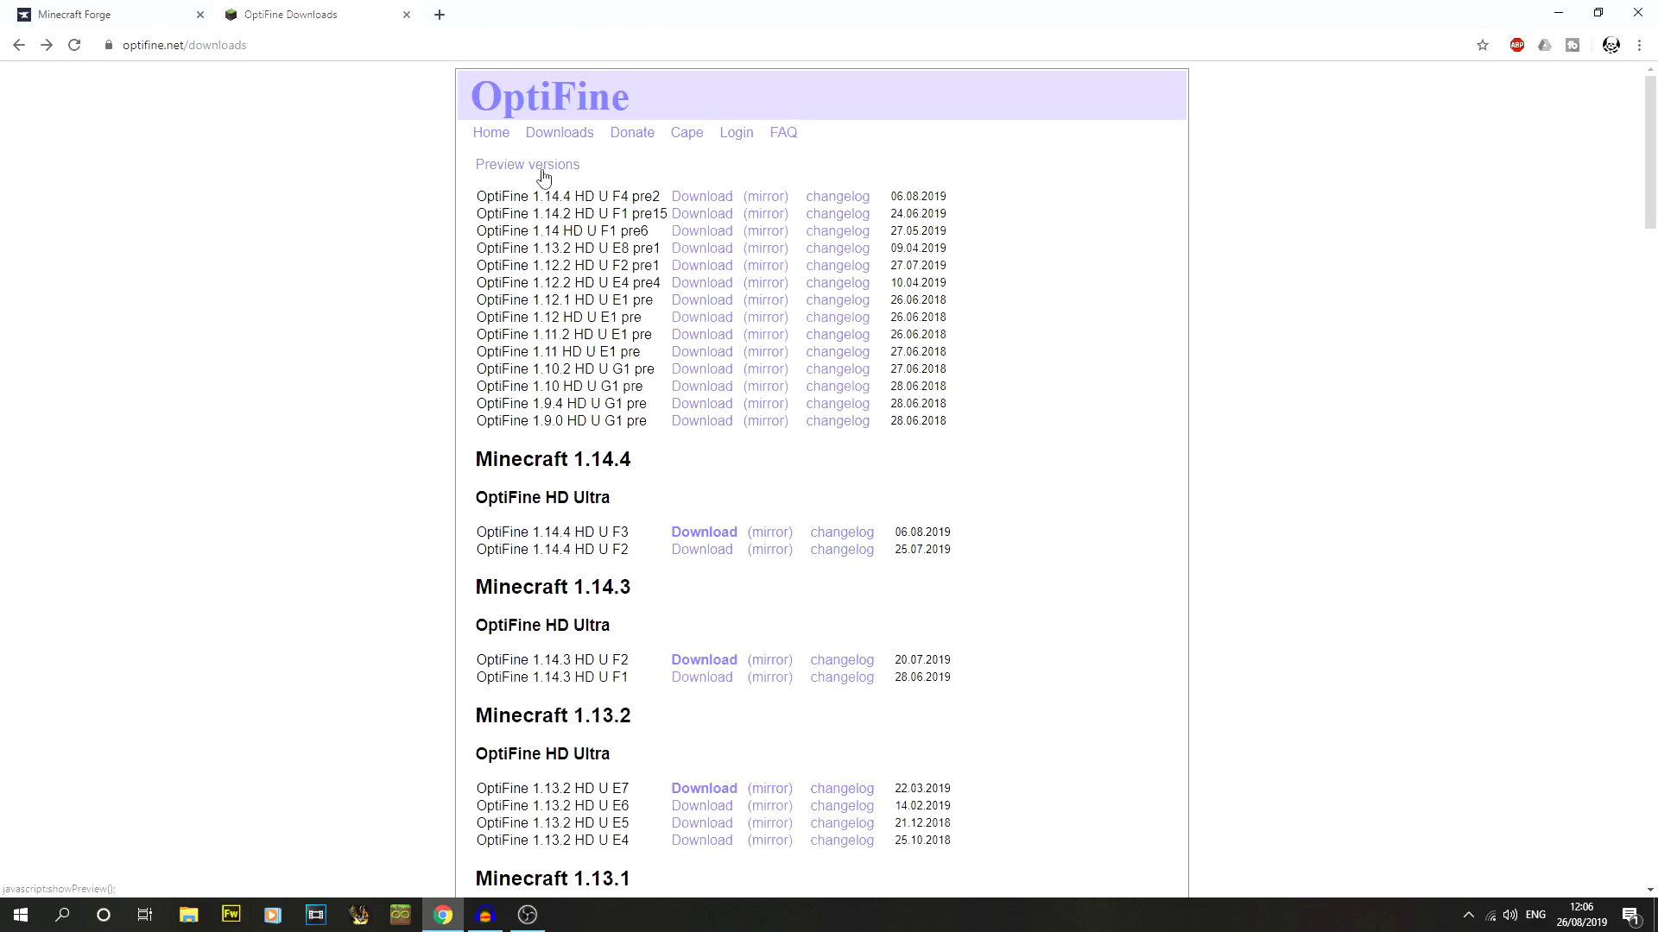
right_click(849, 195)
left_click(918, 207)
key("ctrl+Tab")
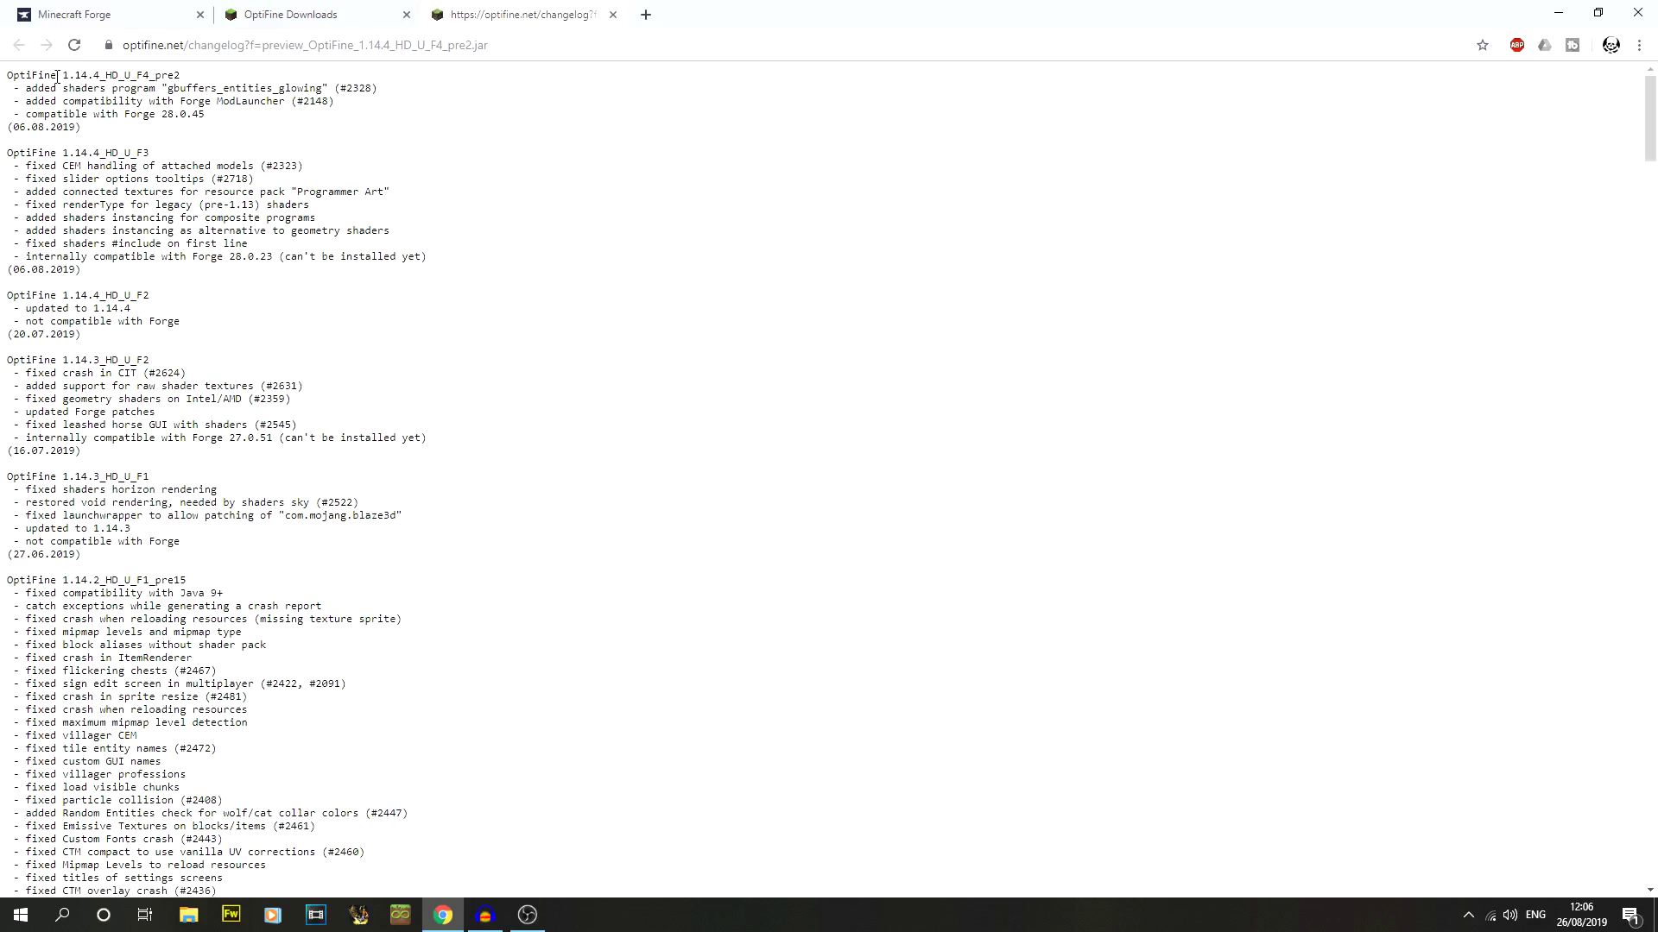
left_click_drag(59, 77, 168, 74)
left_click(277, 13)
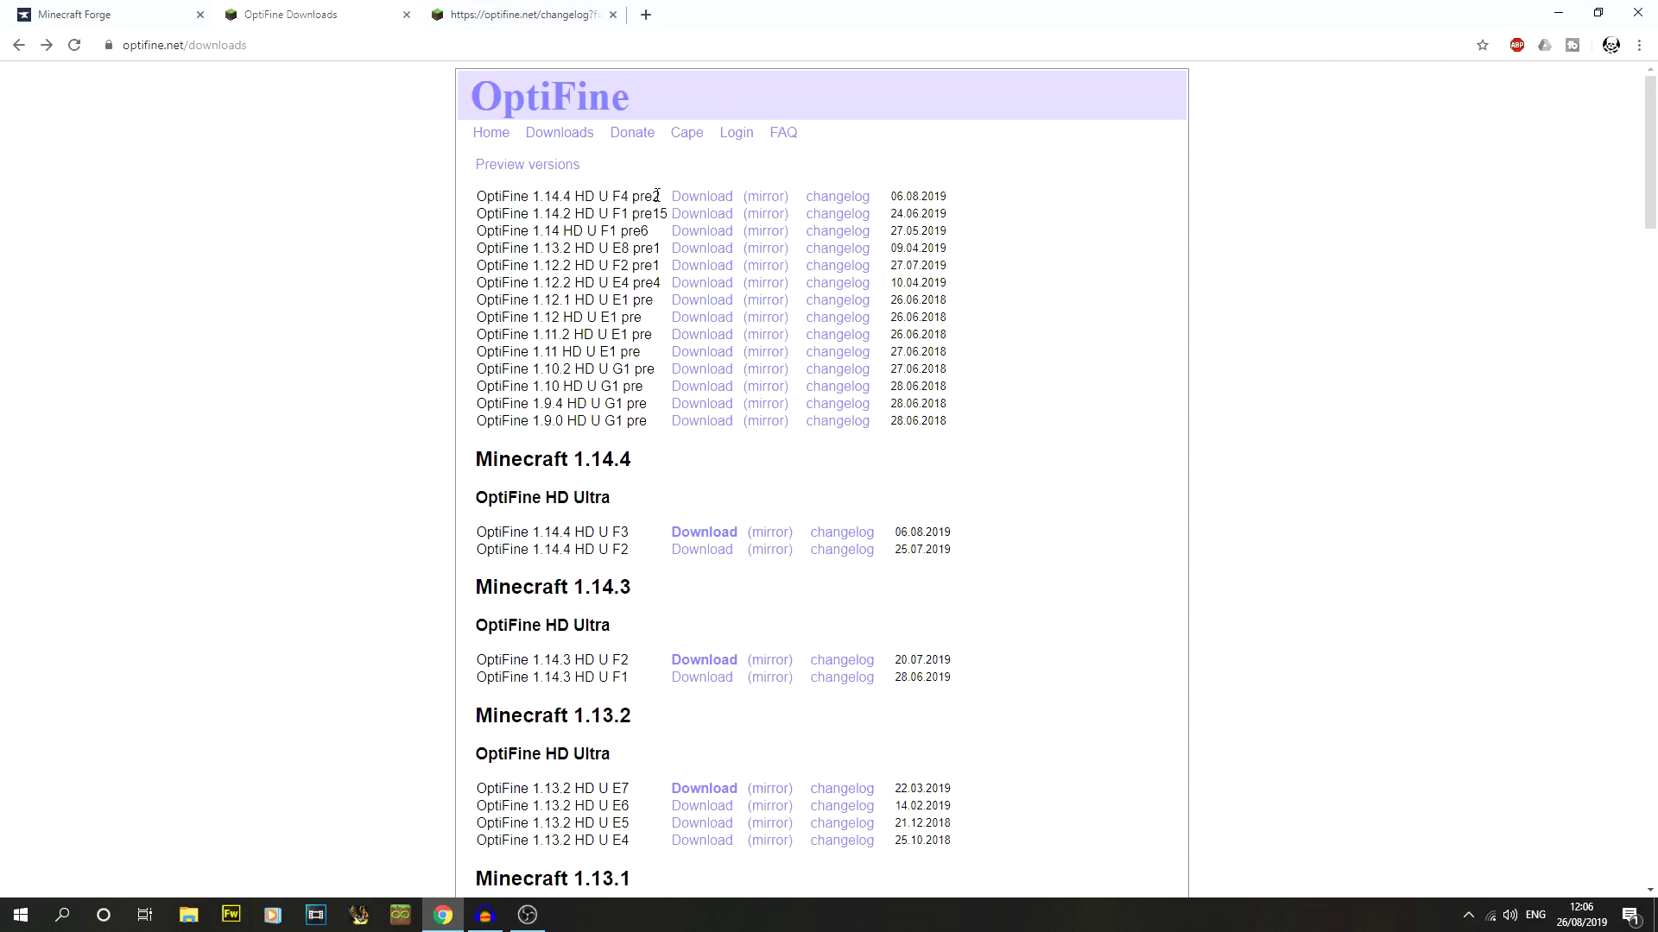
left_click(512, 13)
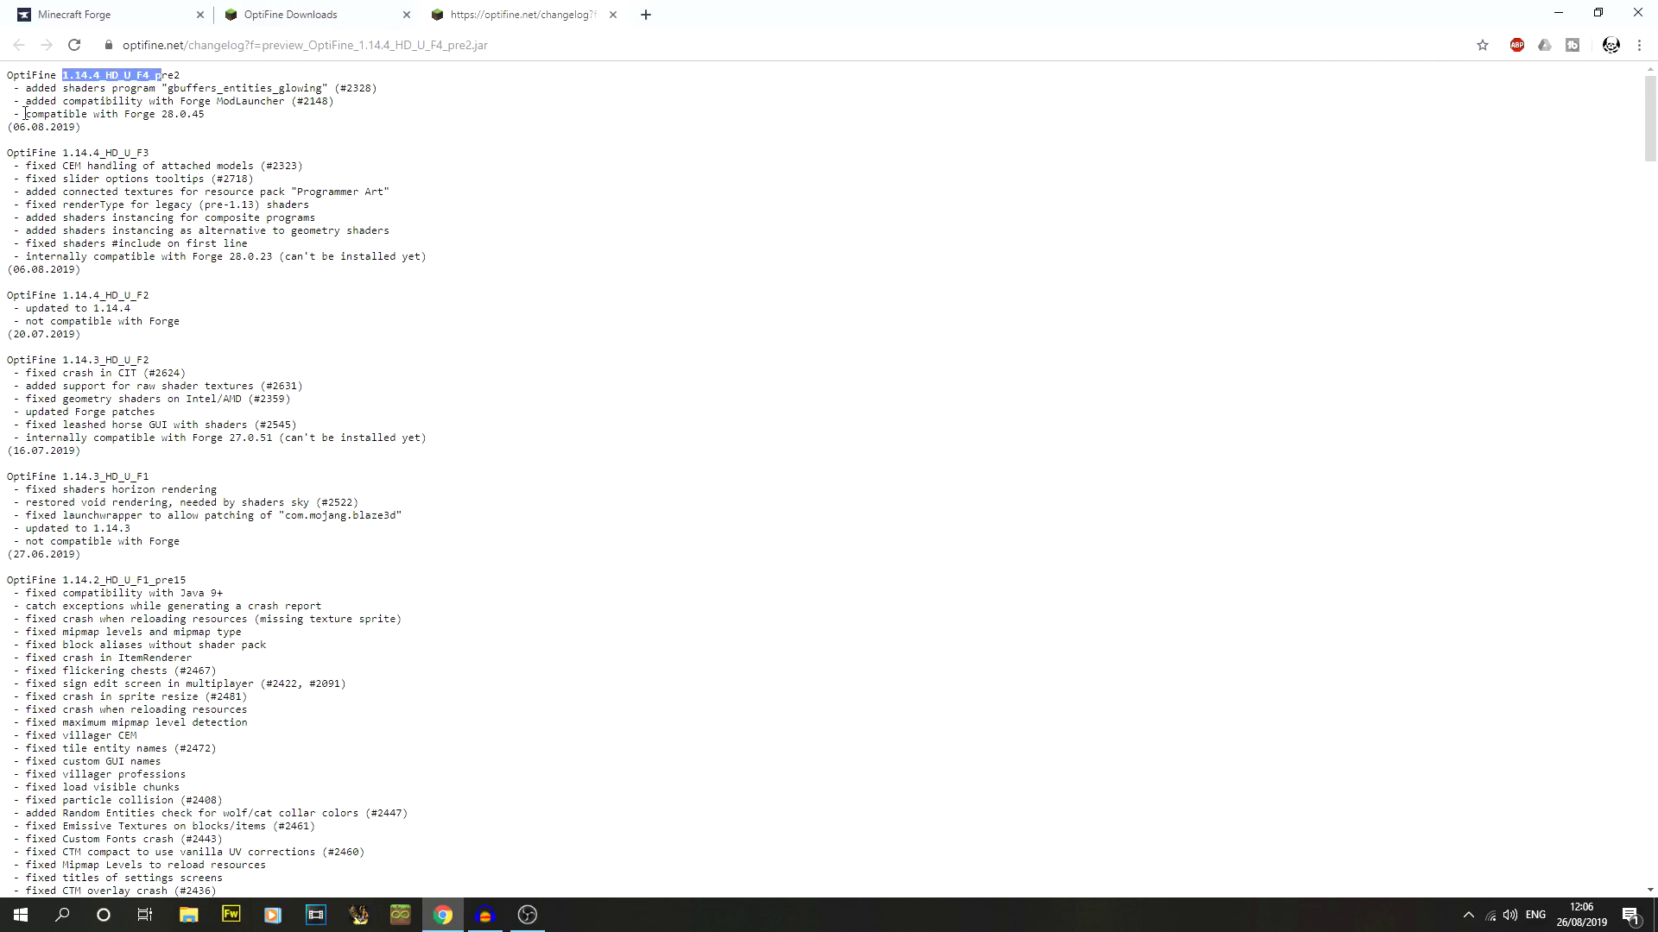
- Copy the compatible Forge version number 28.0.45 from the preview changelog and close the changelog
left_click_drag(25, 113, 161, 115)
key("ctrl+c")
right_click(191, 122)
left_click(195, 127)
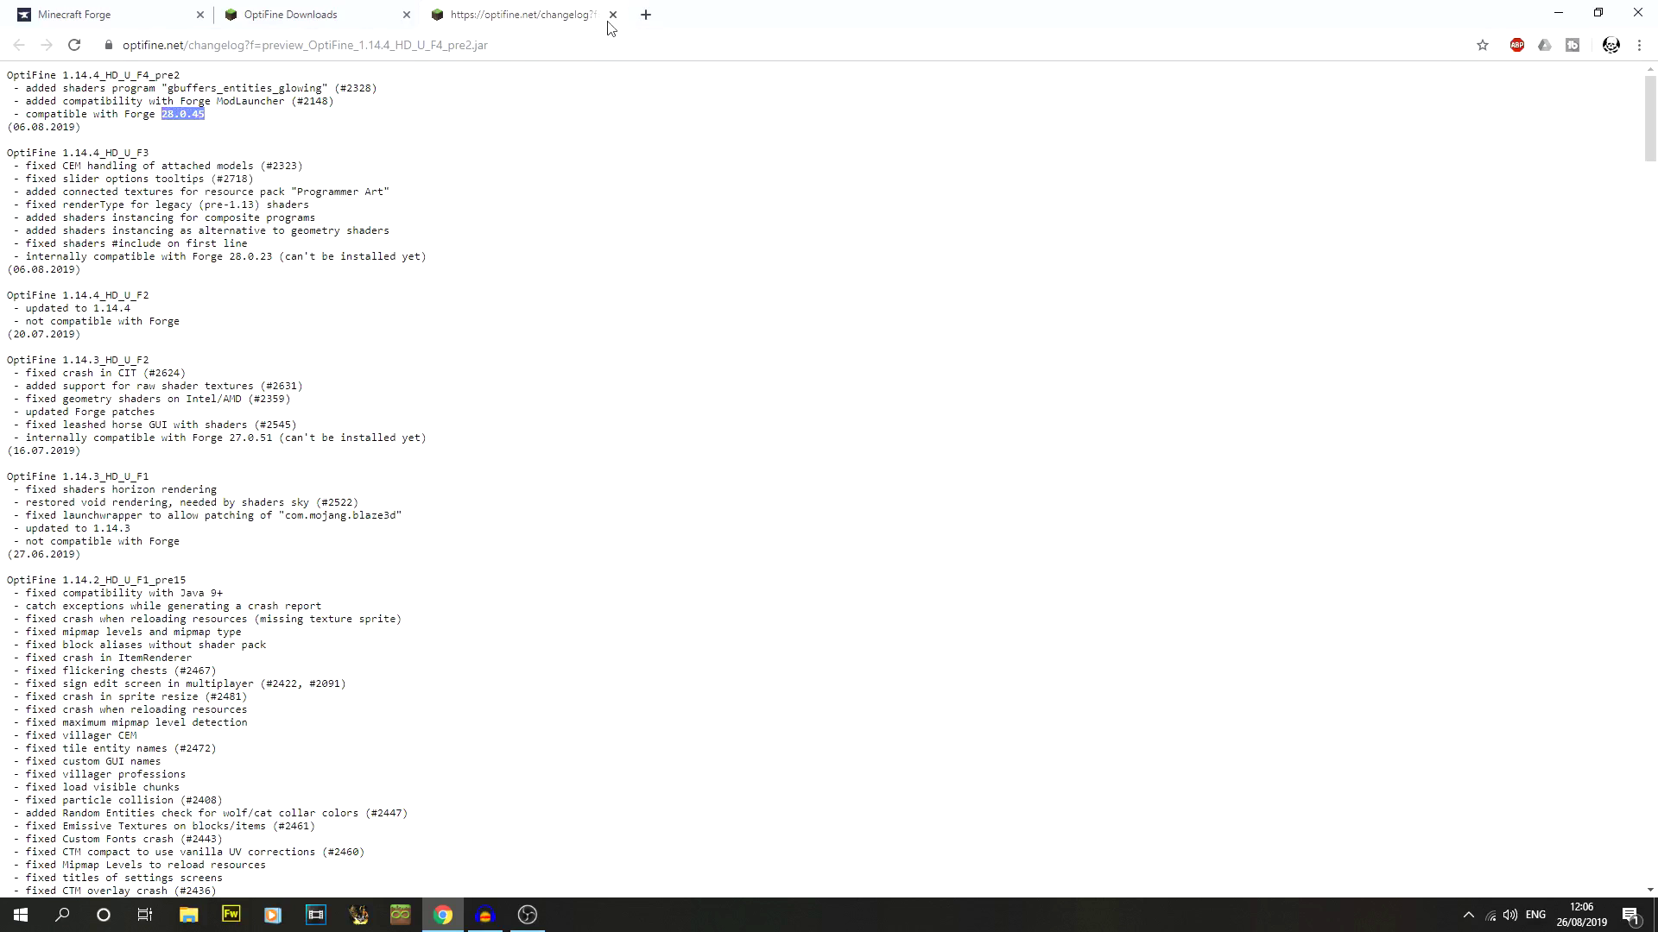
right_click(190, 118)
left_click(203, 128)
left_click(613, 15)
- Expand the full list of Forge versions for Minecraft 1.14.4 on the Forge download page
left_click(175, 8)
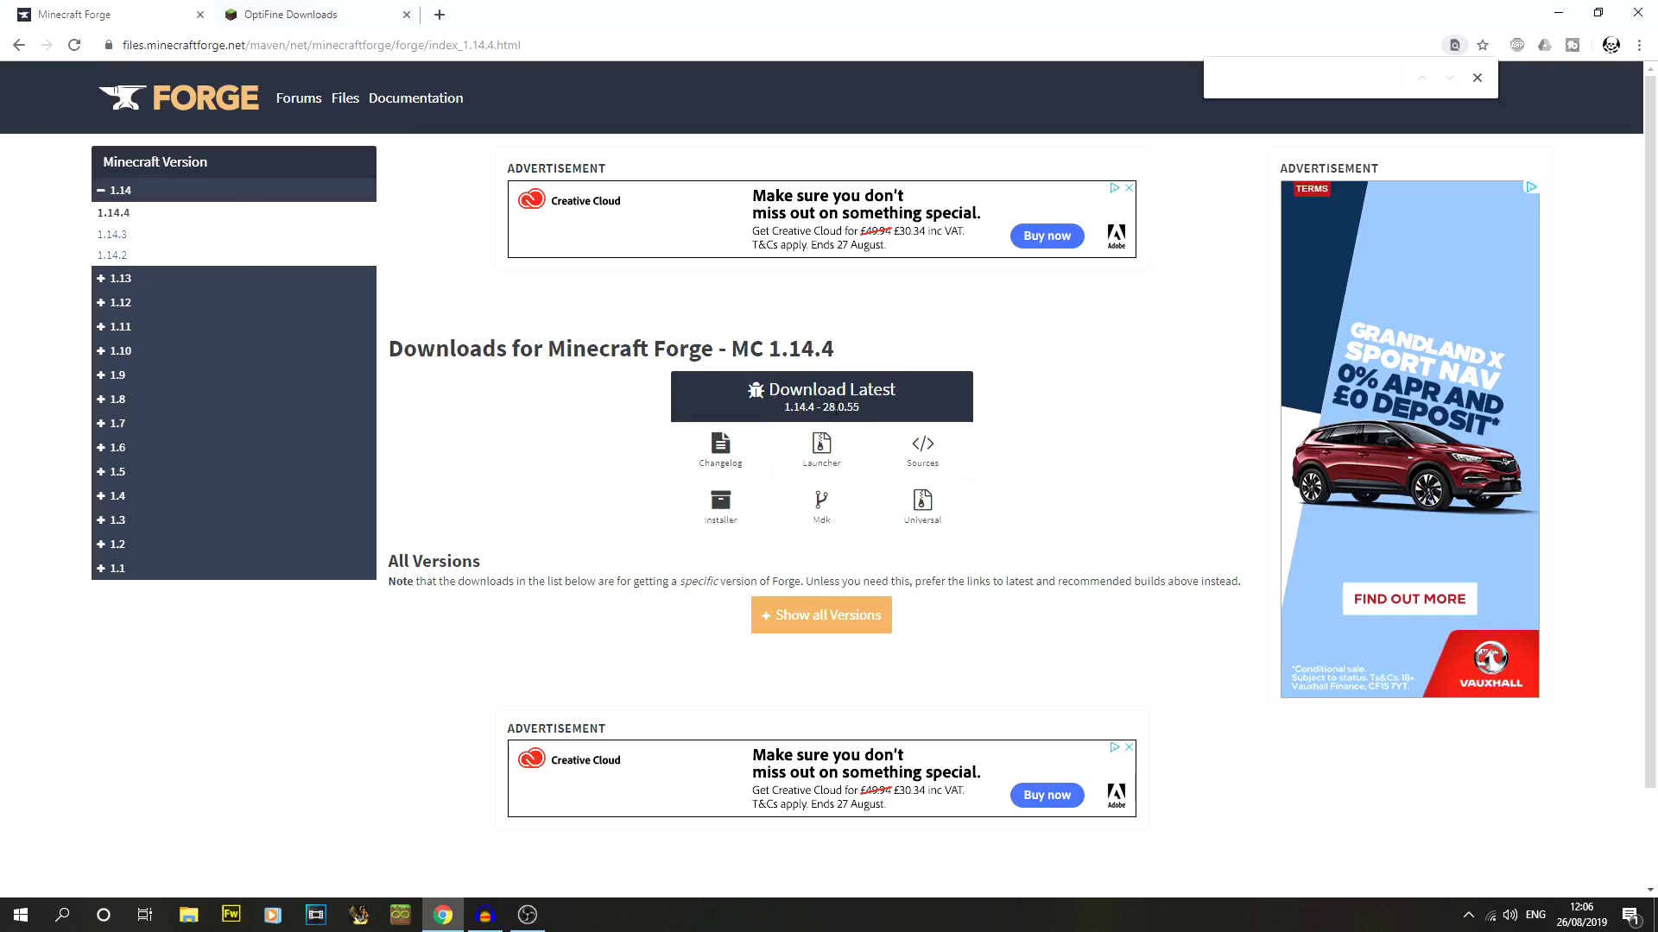
left_click(404, 8)
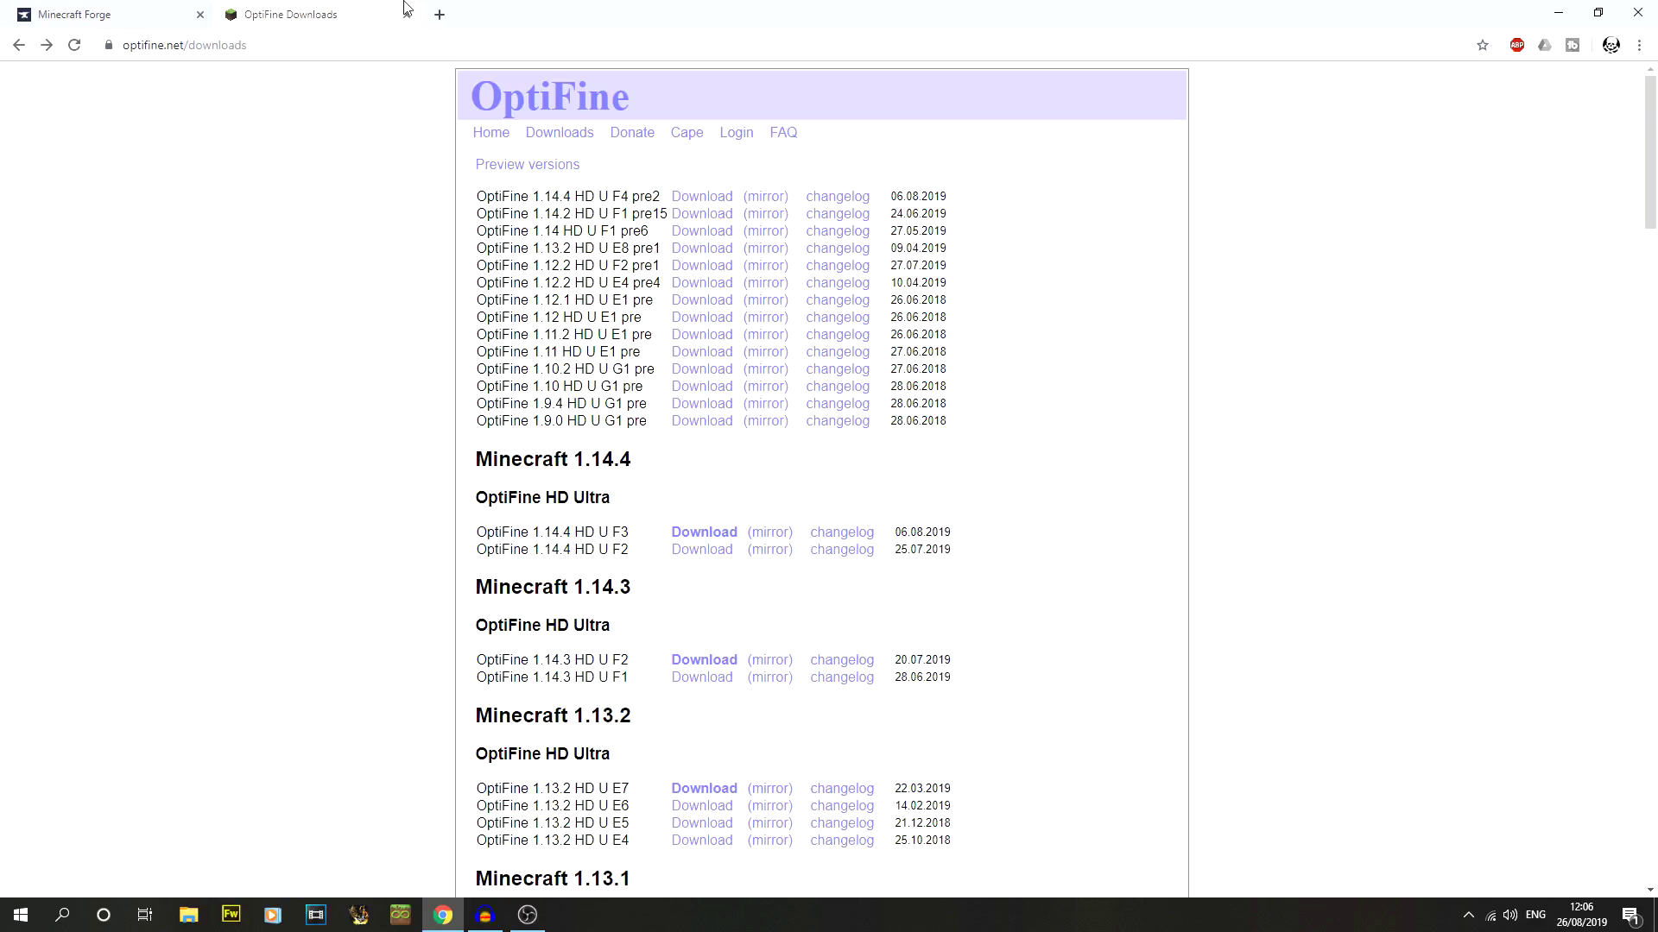
left_click(104, 16)
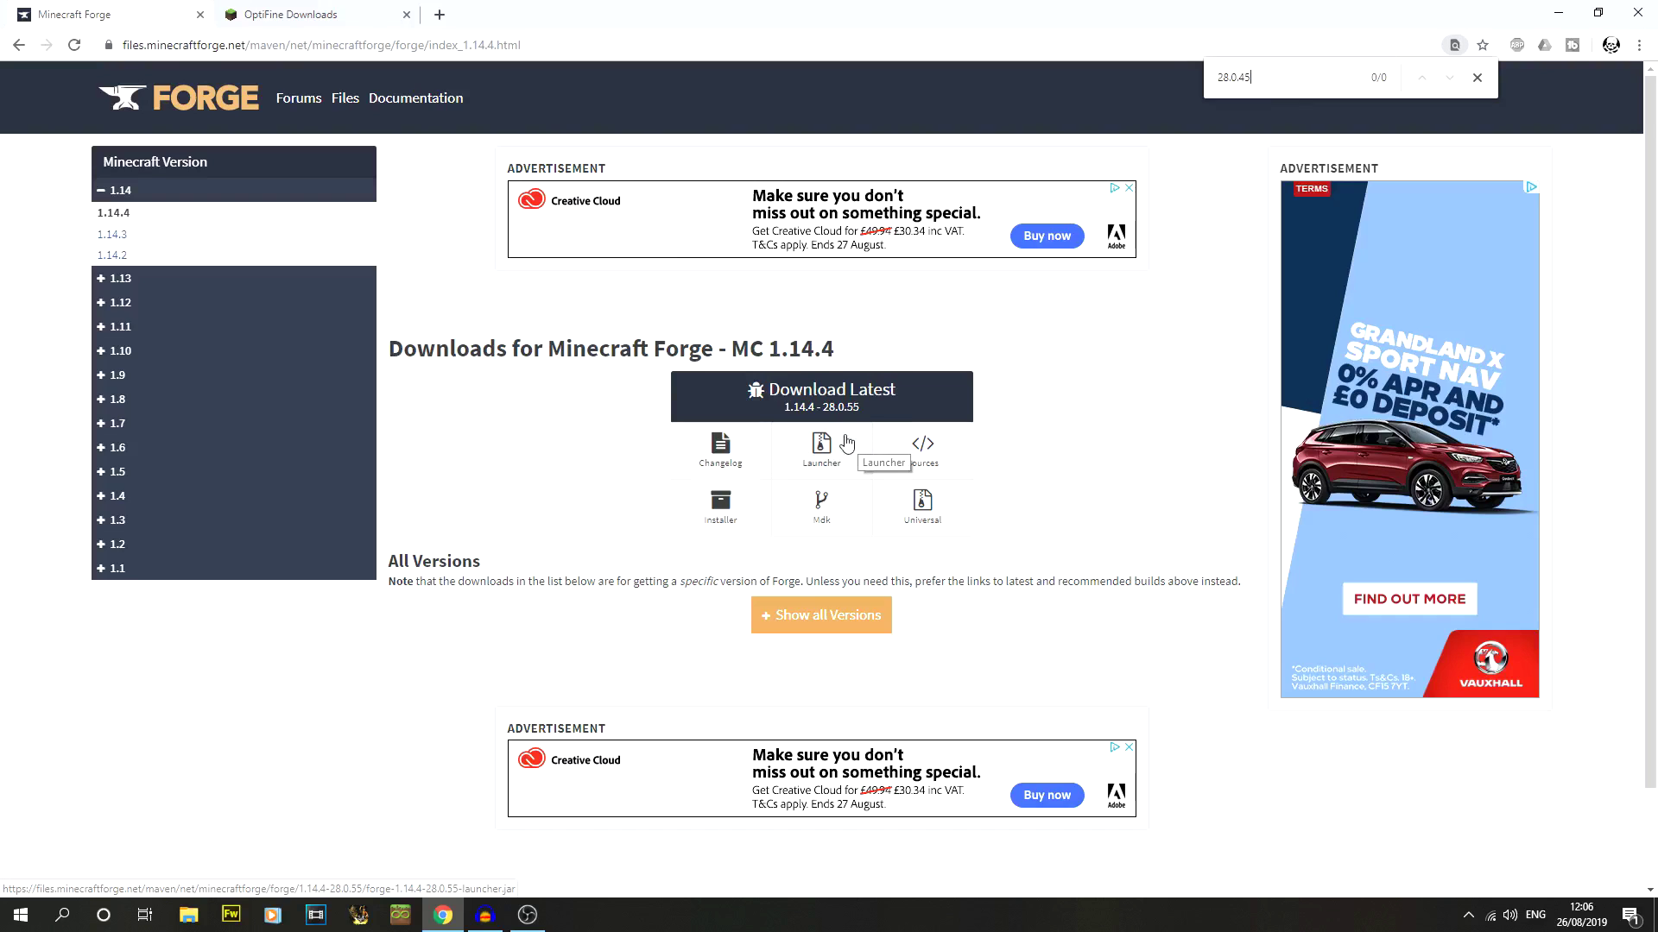
left_click(800, 618)
scroll(801, 618, "down", 3)
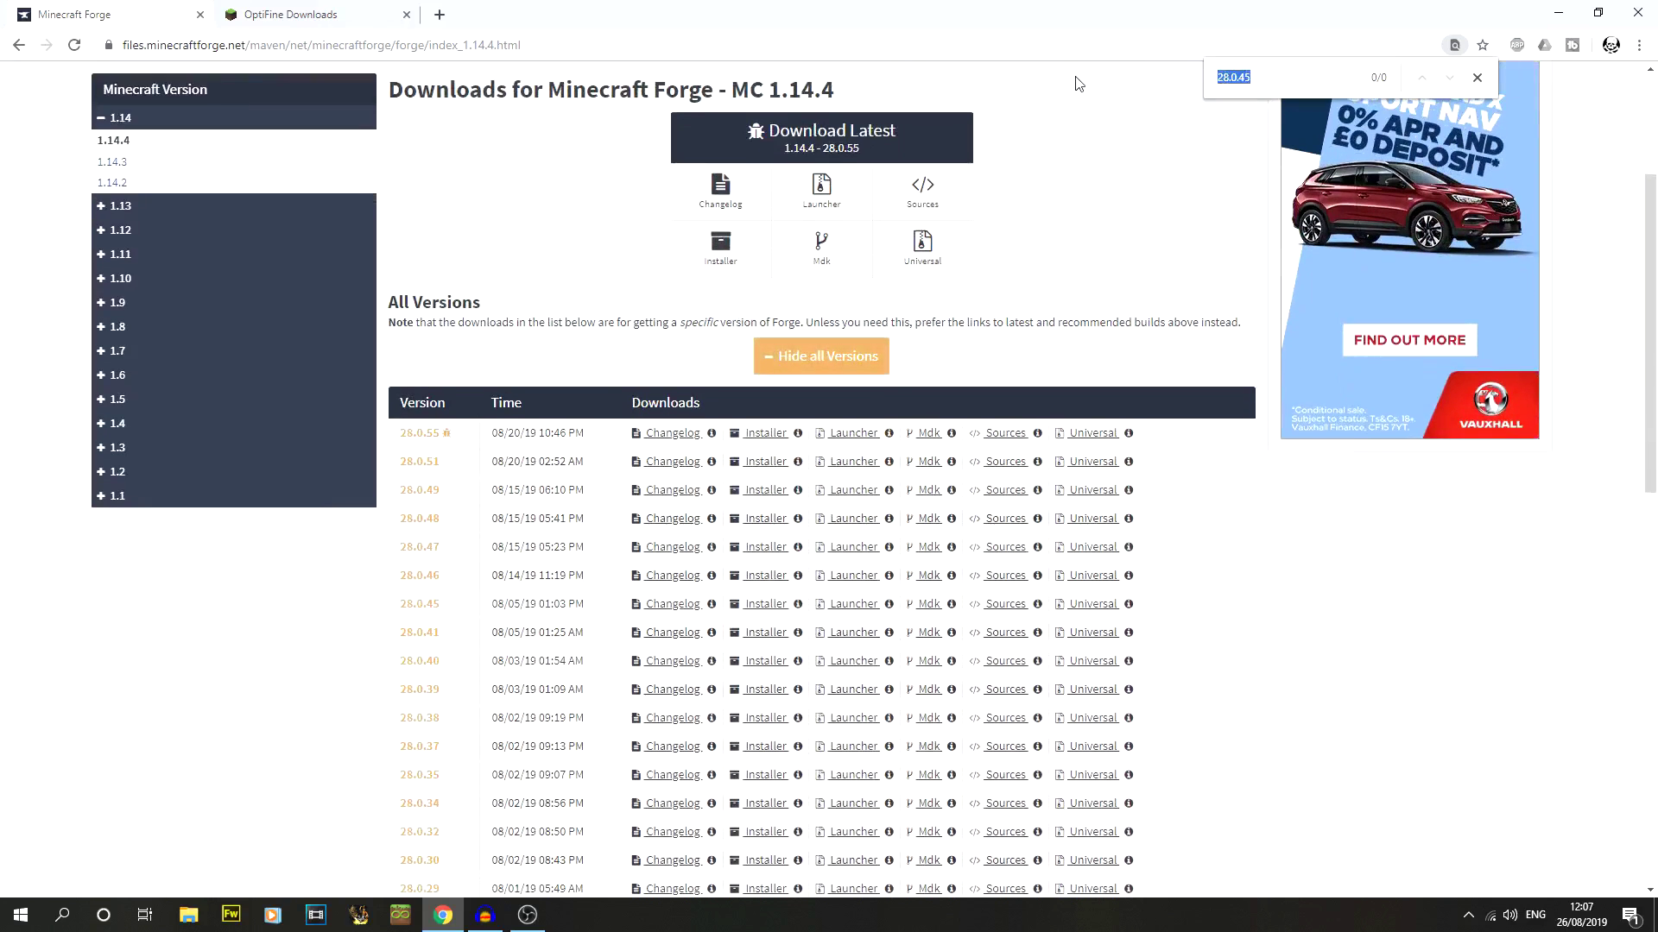
- Find 28.0.45 on the page and download that version's installer, keeping the flagged file
key("ctrl+a")
key("BackSpace")
key("ctrl+v")
left_click(765, 606)
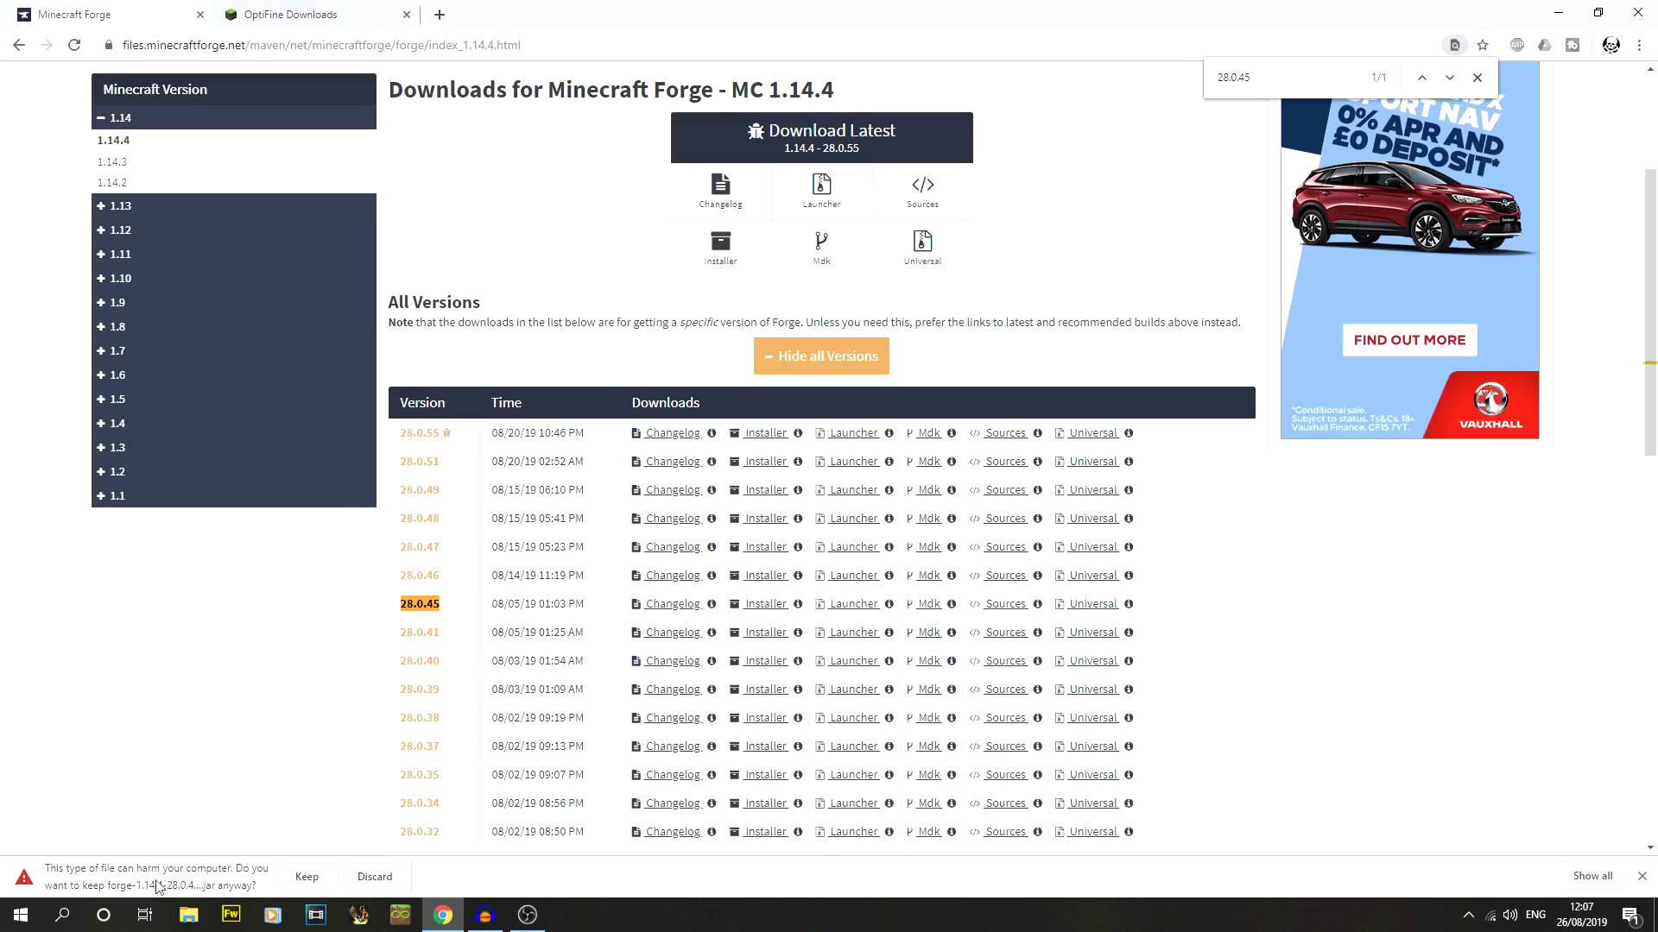
left_click(309, 878)
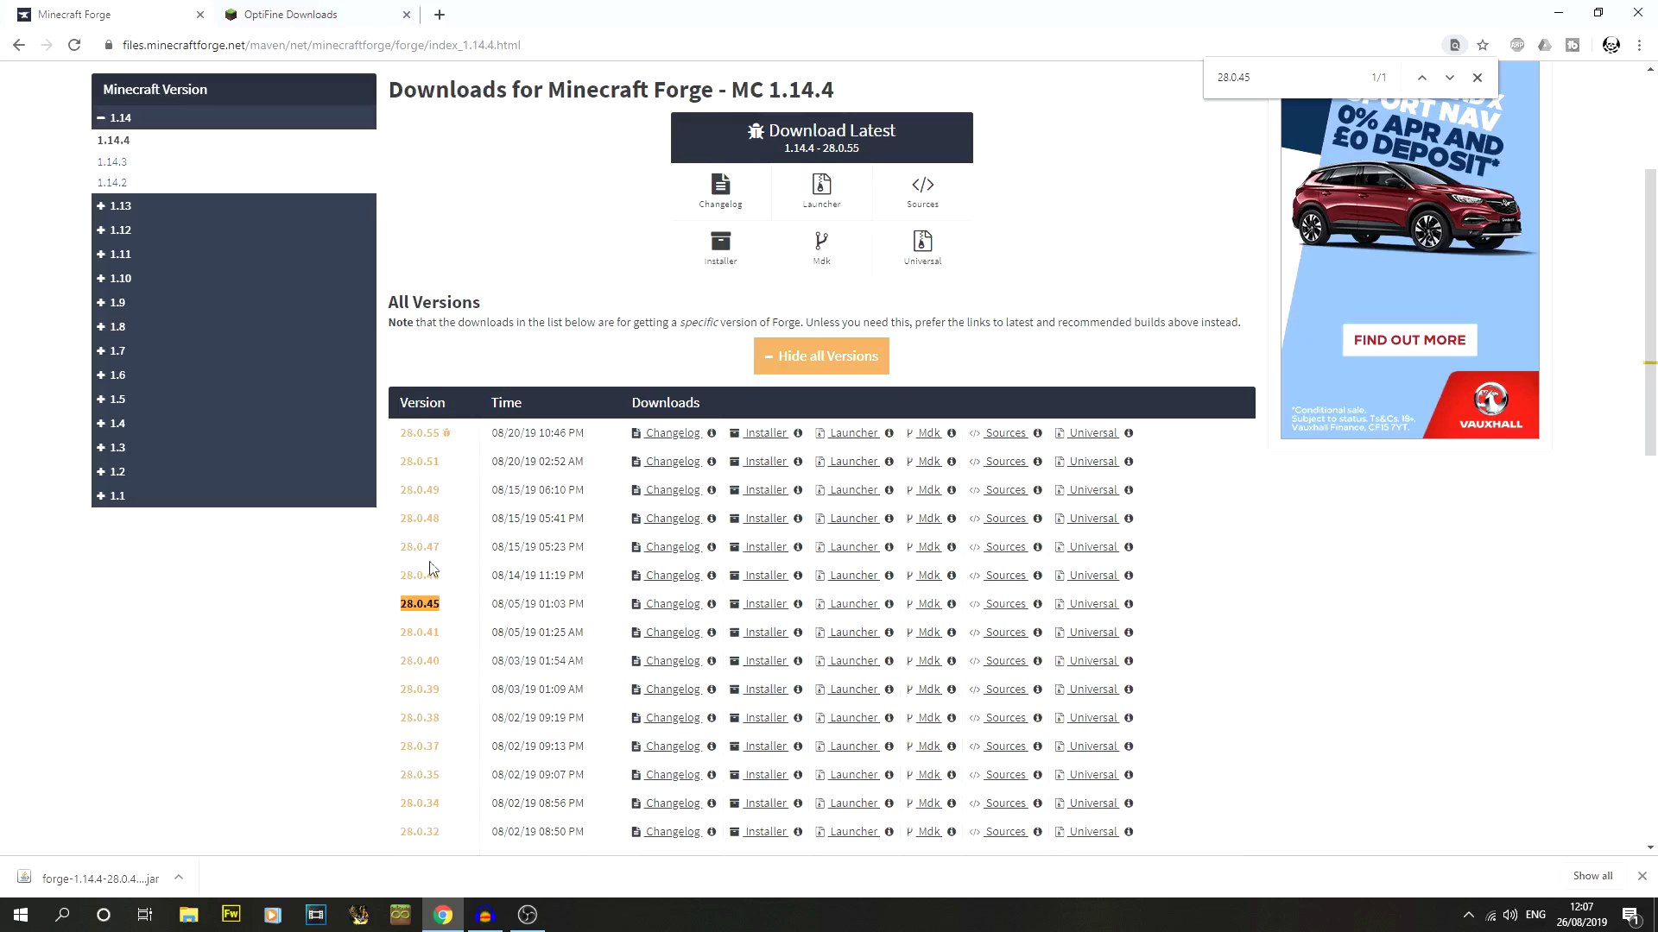
- Create a new folder on the desktop with the default name and open it
left_click(1556, 19)
right_click(744, 338)
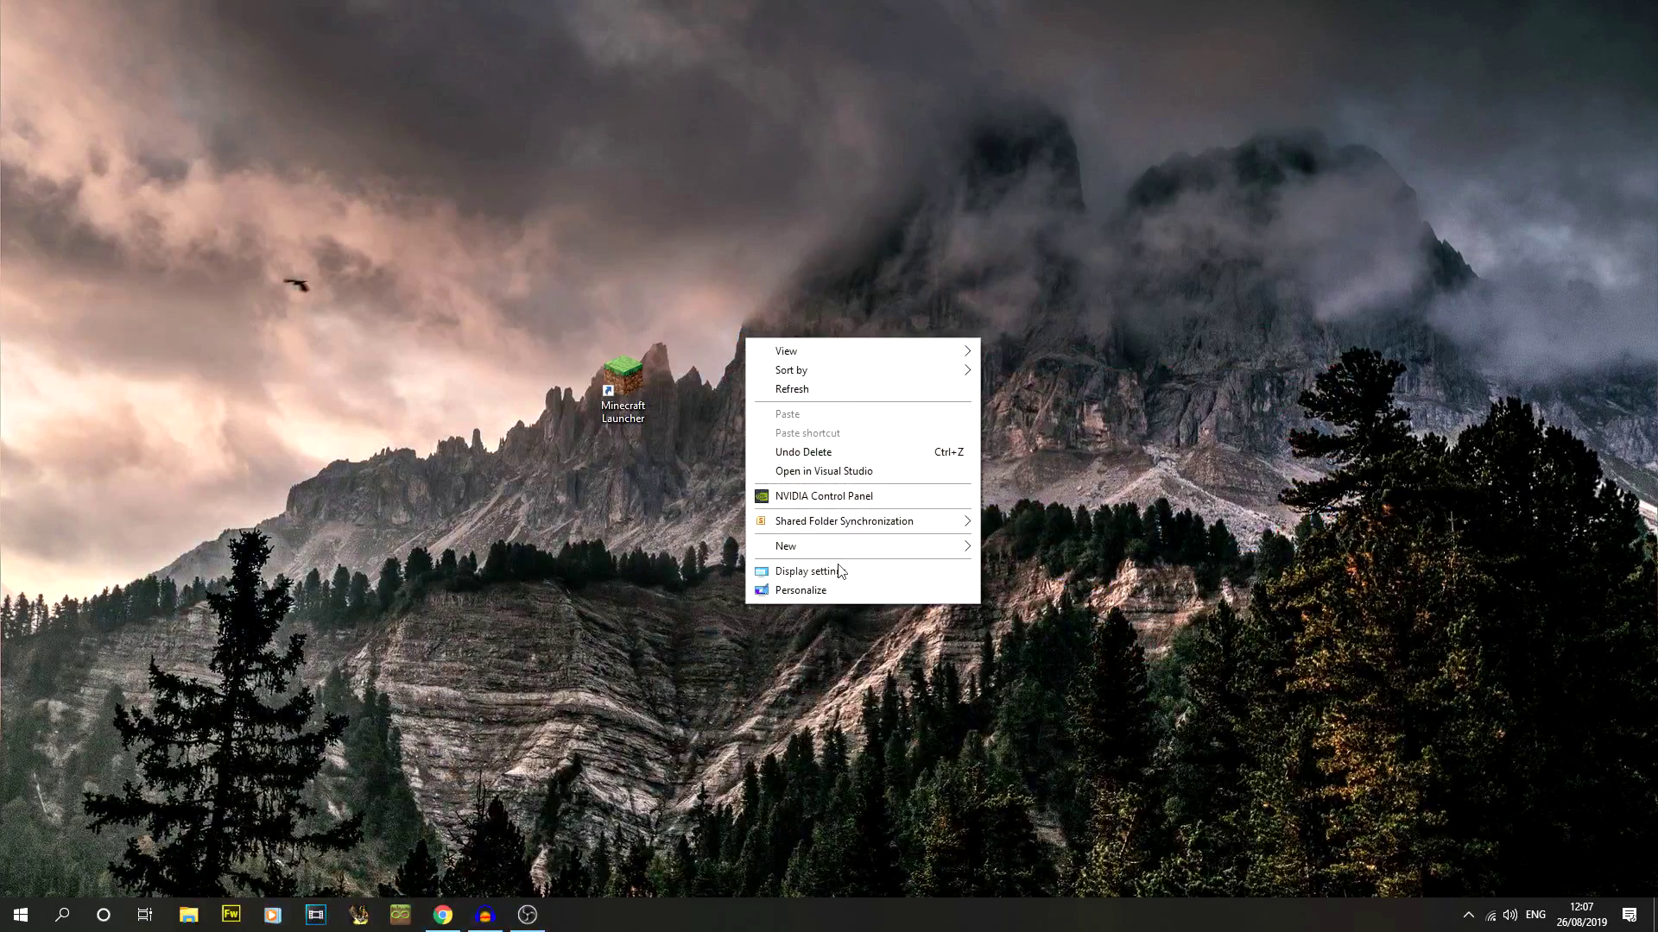
mouse_move(888, 546)
left_click(1010, 550)
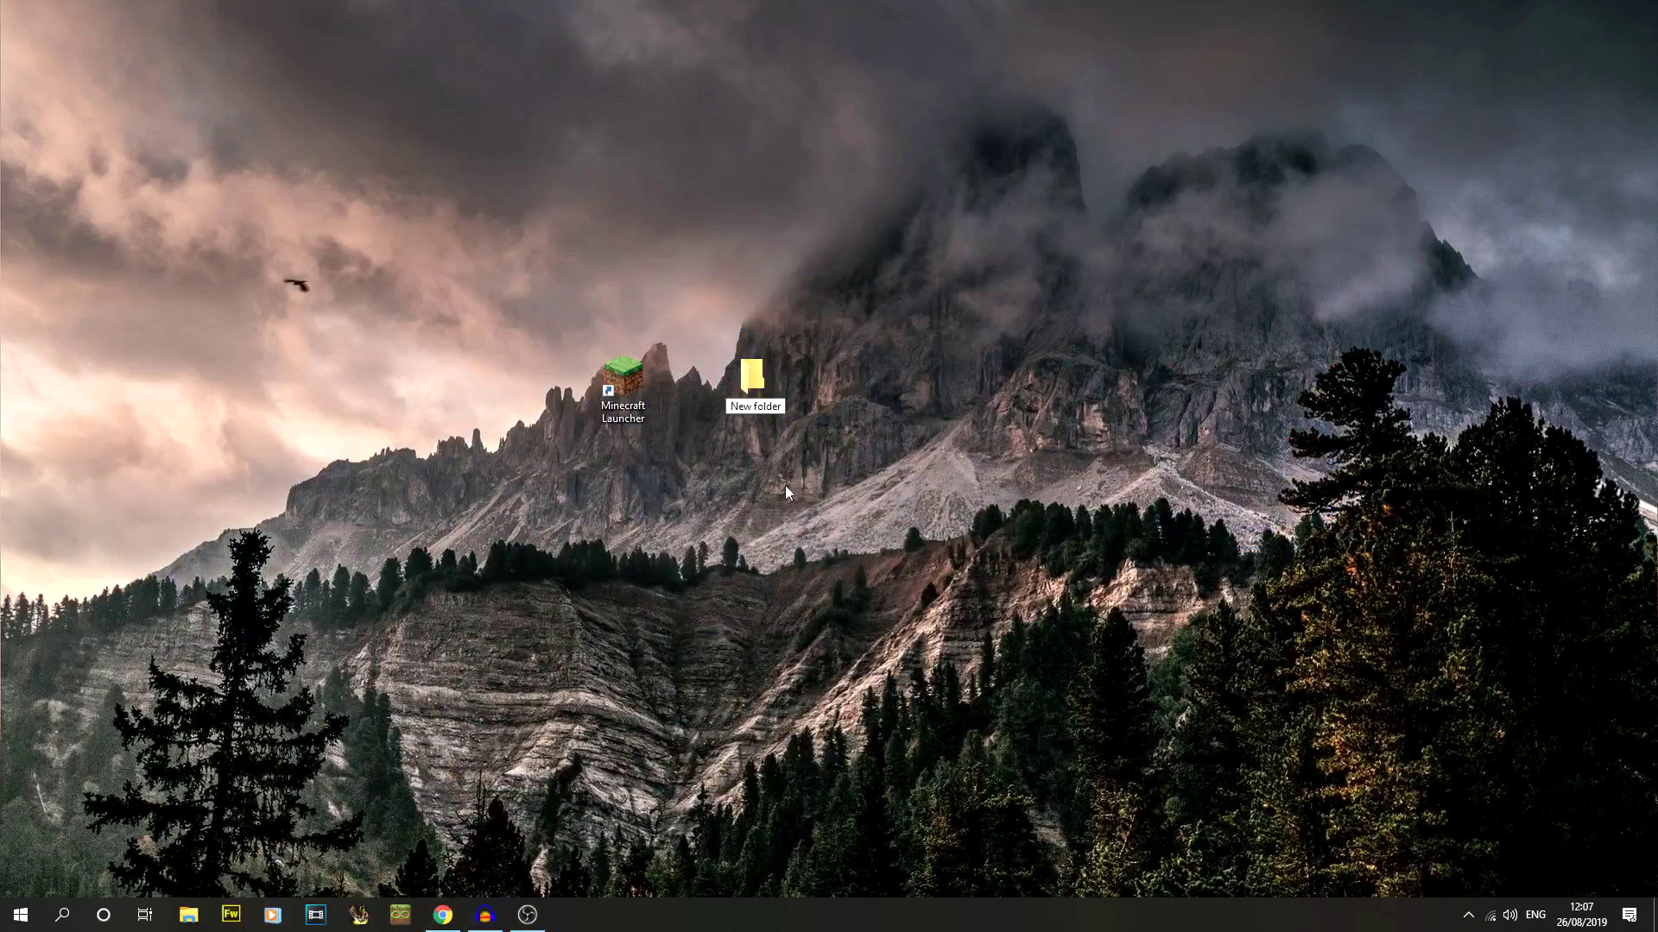
left_click(756, 391)
double_click(756, 389)
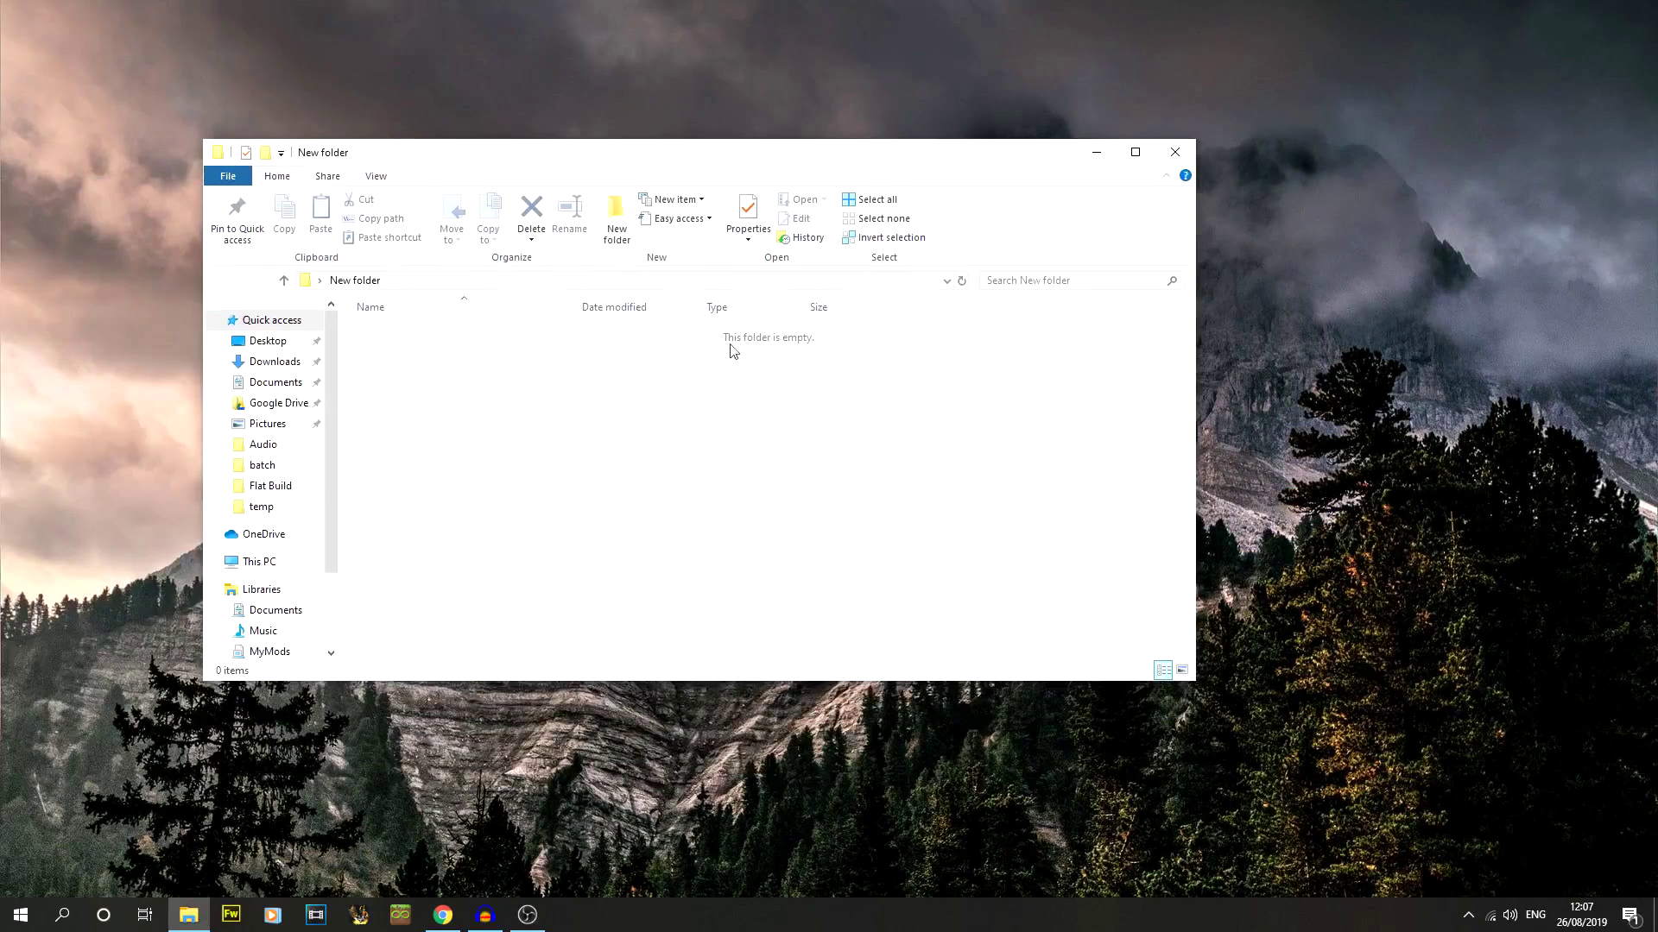
- Move forge-1.14.4-28.0.45-installer.jar from the Downloads folder into the new desktop folder
left_click(442, 915)
left_click(178, 877)
left_click(231, 813)
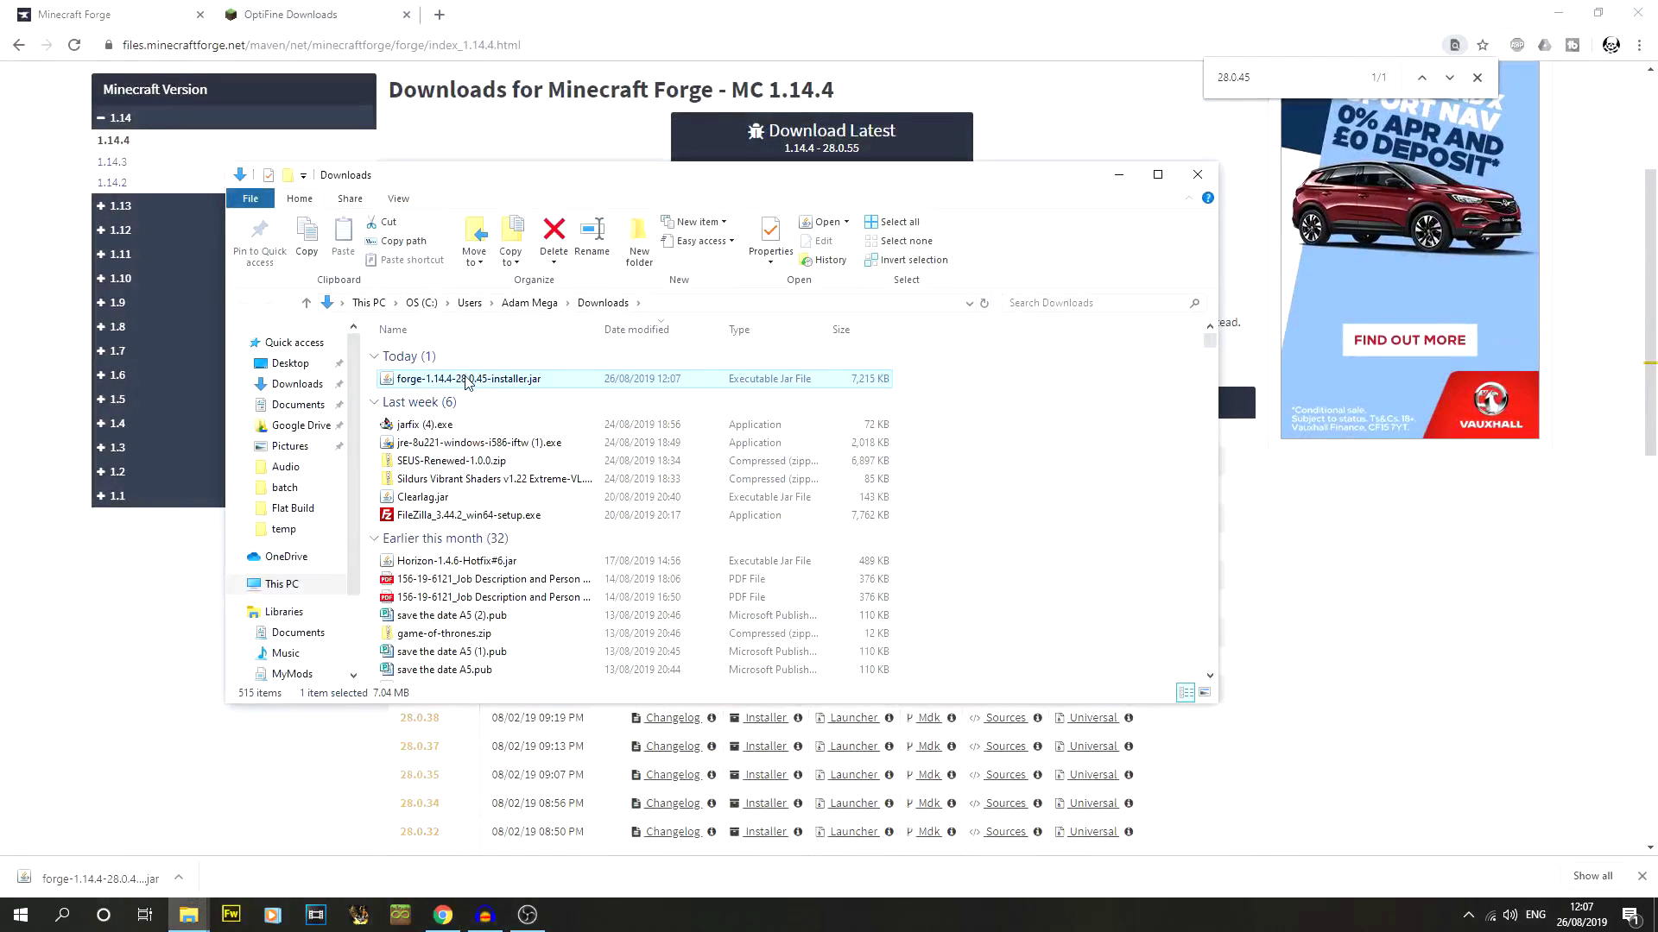
left_click_drag(193, 916, 1032, 347)
left_click_drag(1031, 161, 1019, 266)
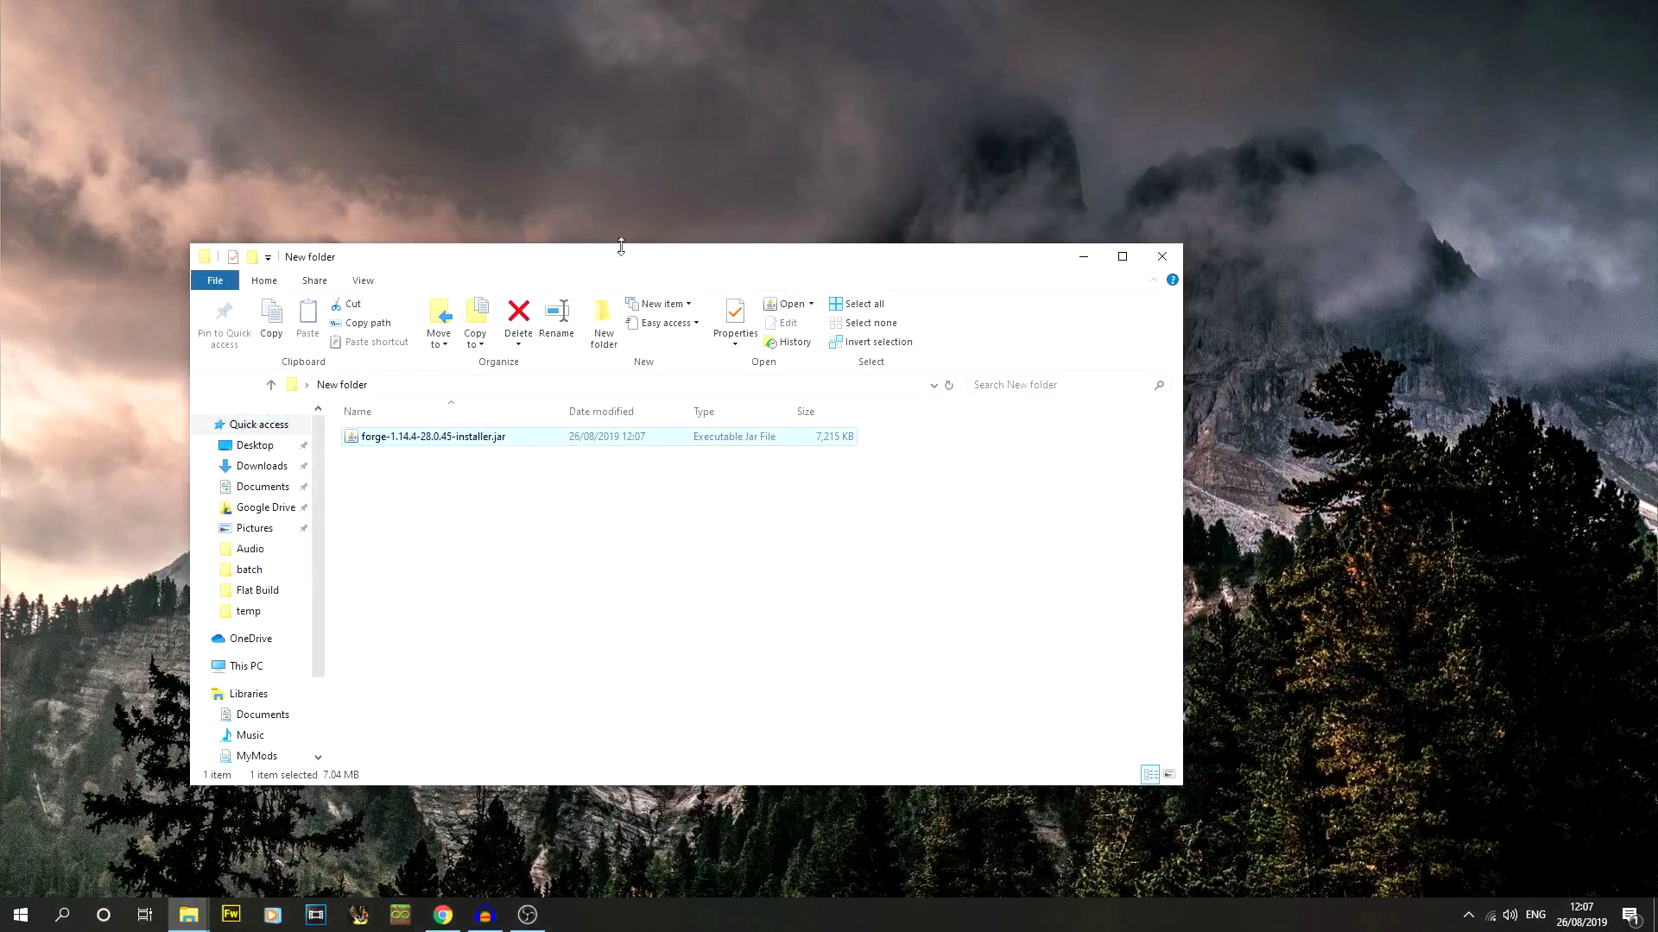
left_click_drag(621, 255, 794, 145)
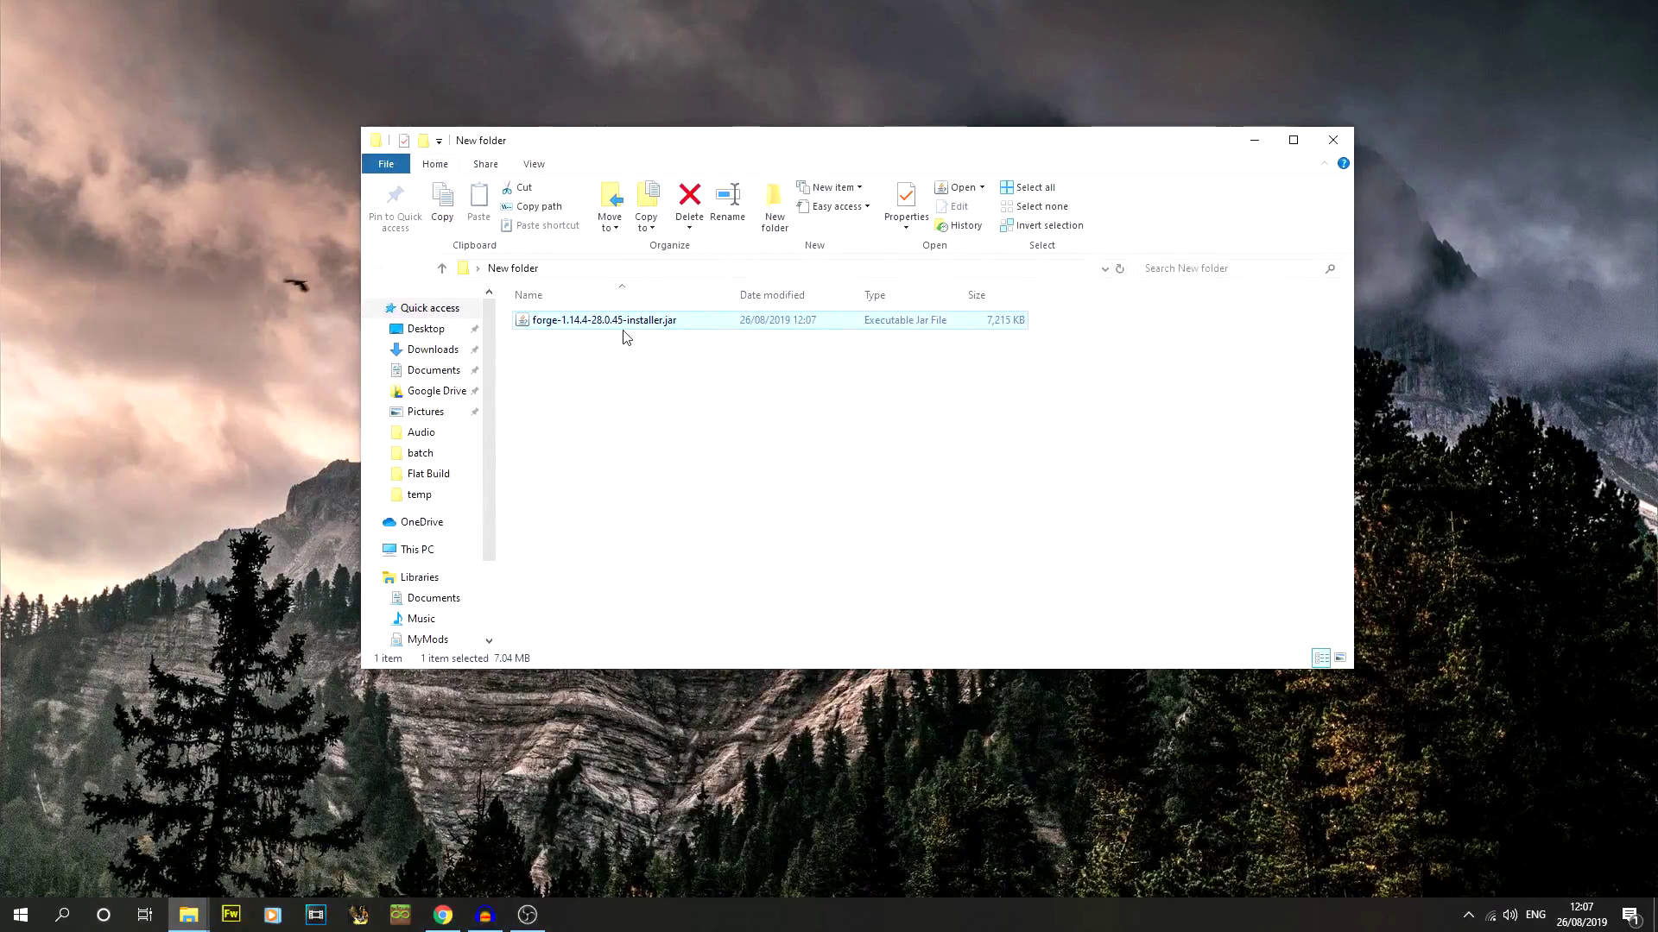
- Display the folder's files as larger icons and launch forge-1.14.4-28.0.45-installer.jar
key("ctrl+shift+5")
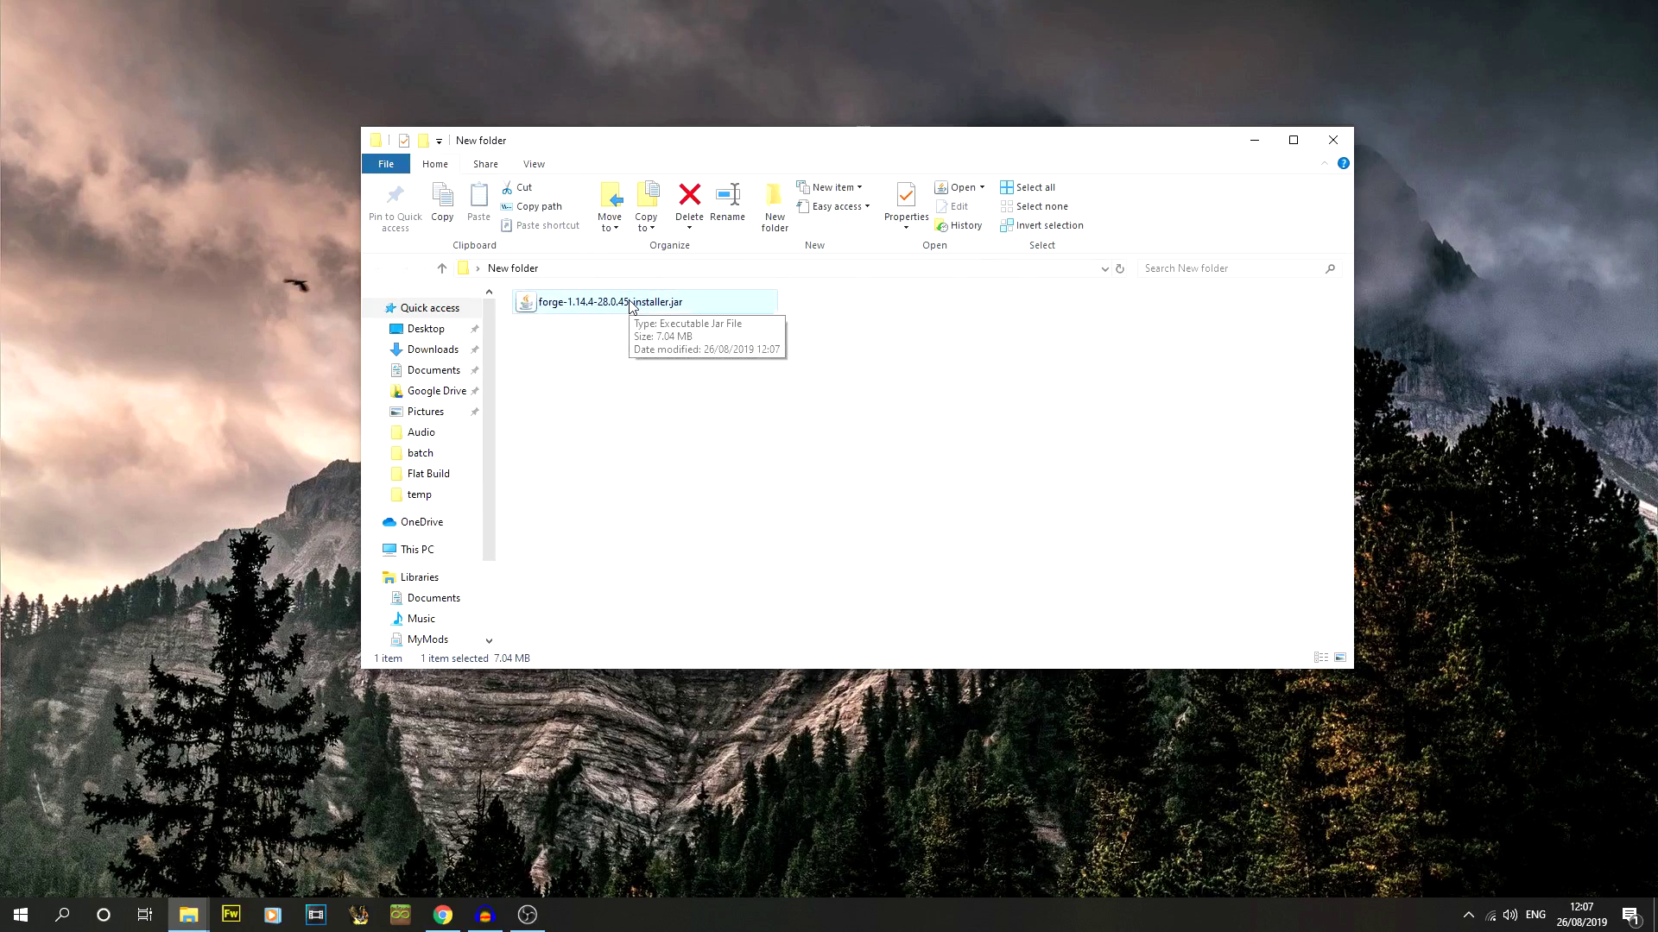
key("ctrl+shift+3")
double_click(541, 354)
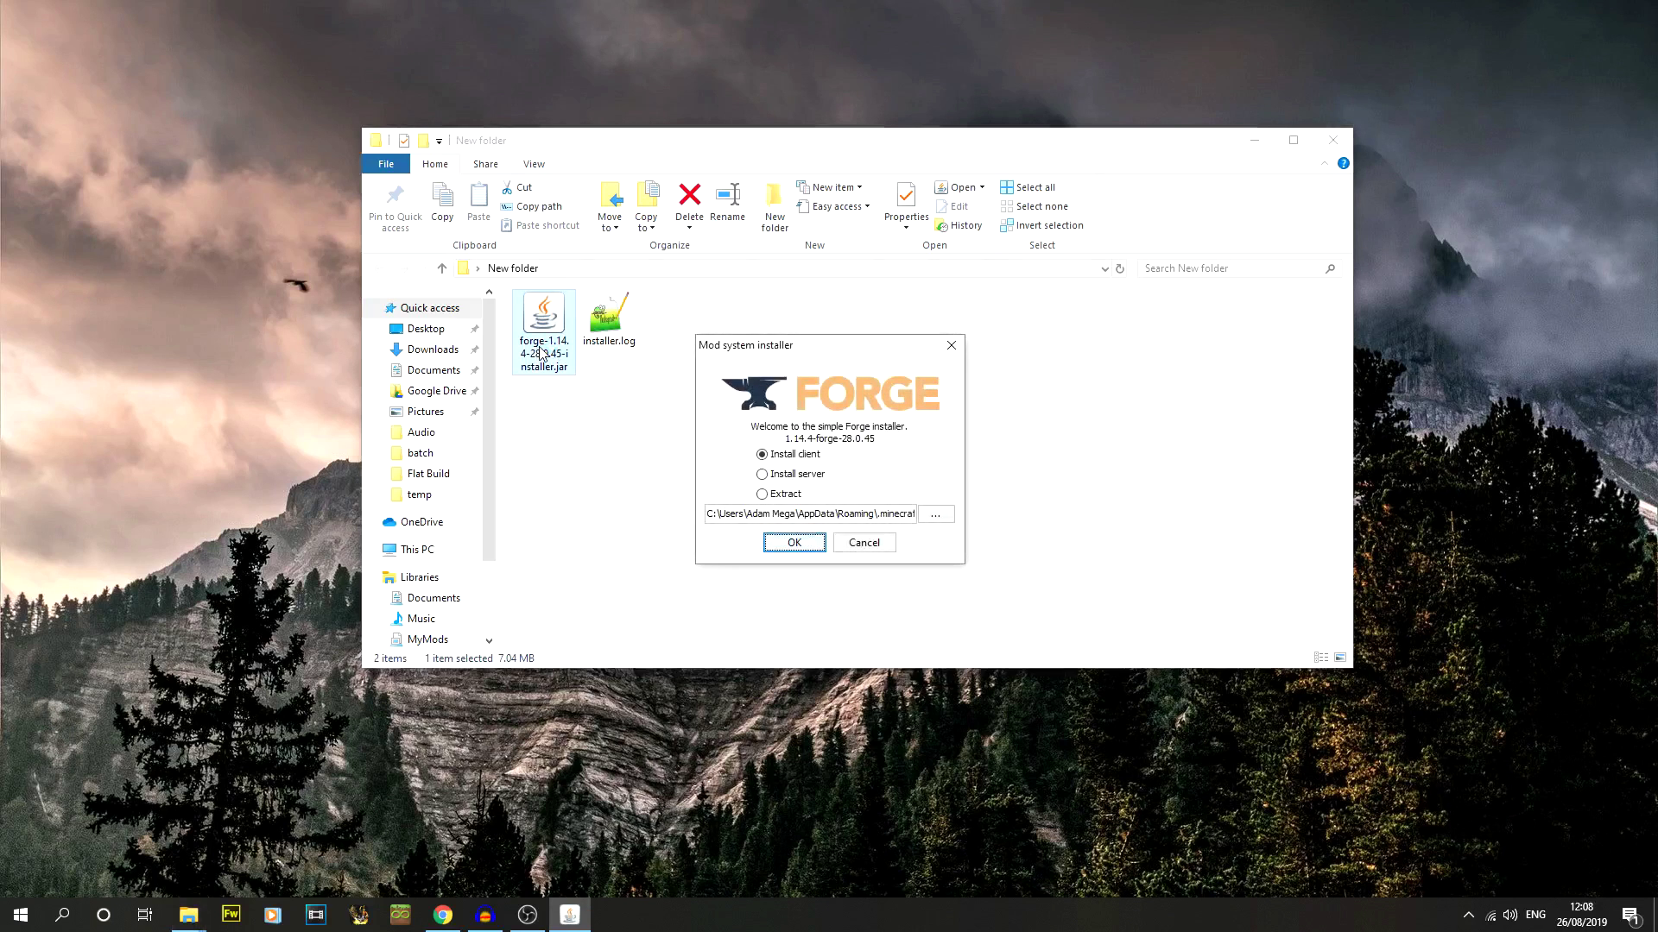
left_click_drag(799, 347, 691, 367)
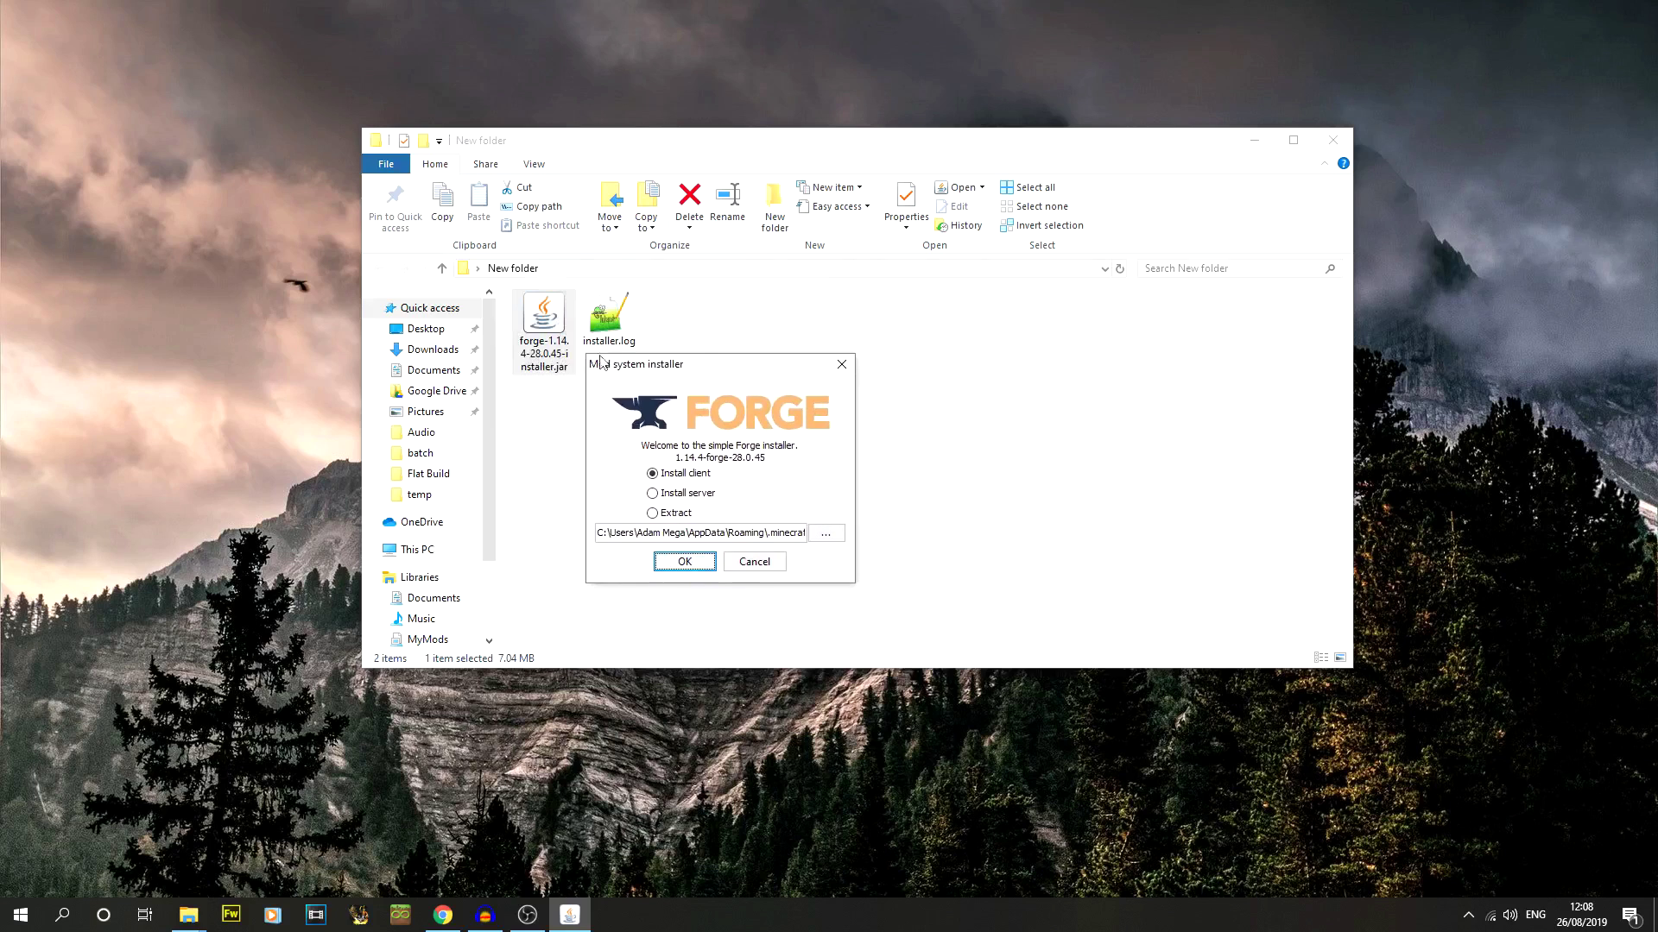
- Examine the apps offered for opening the Forge installer file and the option for always using one with .jar files
right_click(554, 339)
mouse_move(696, 480)
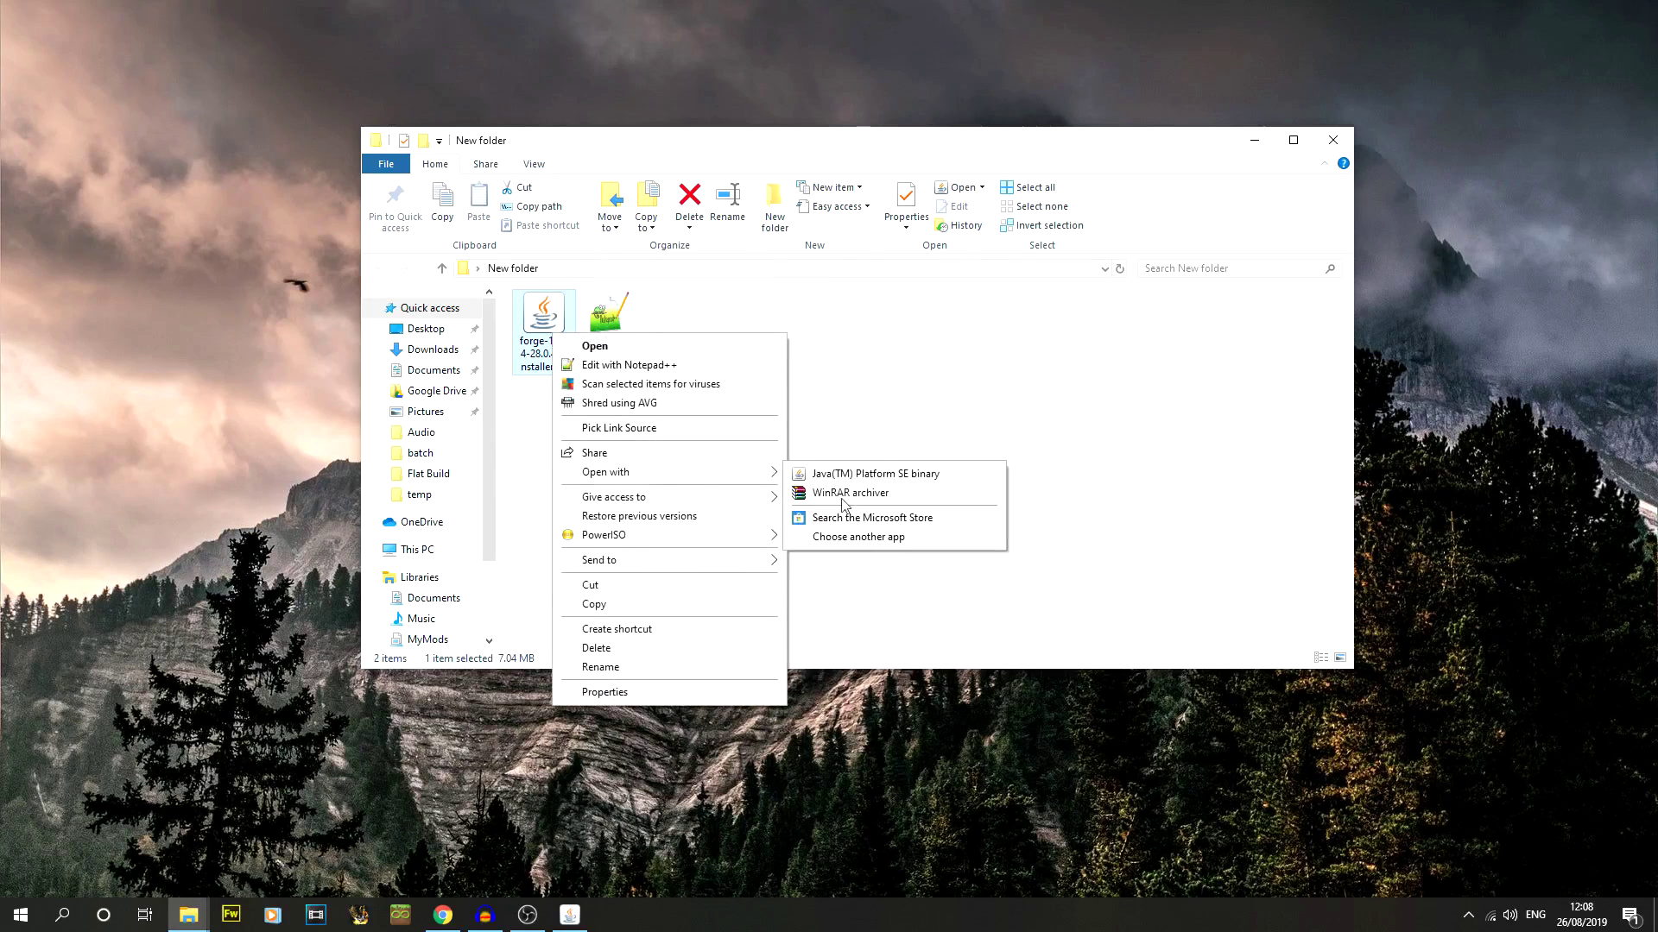
left_click(859, 538)
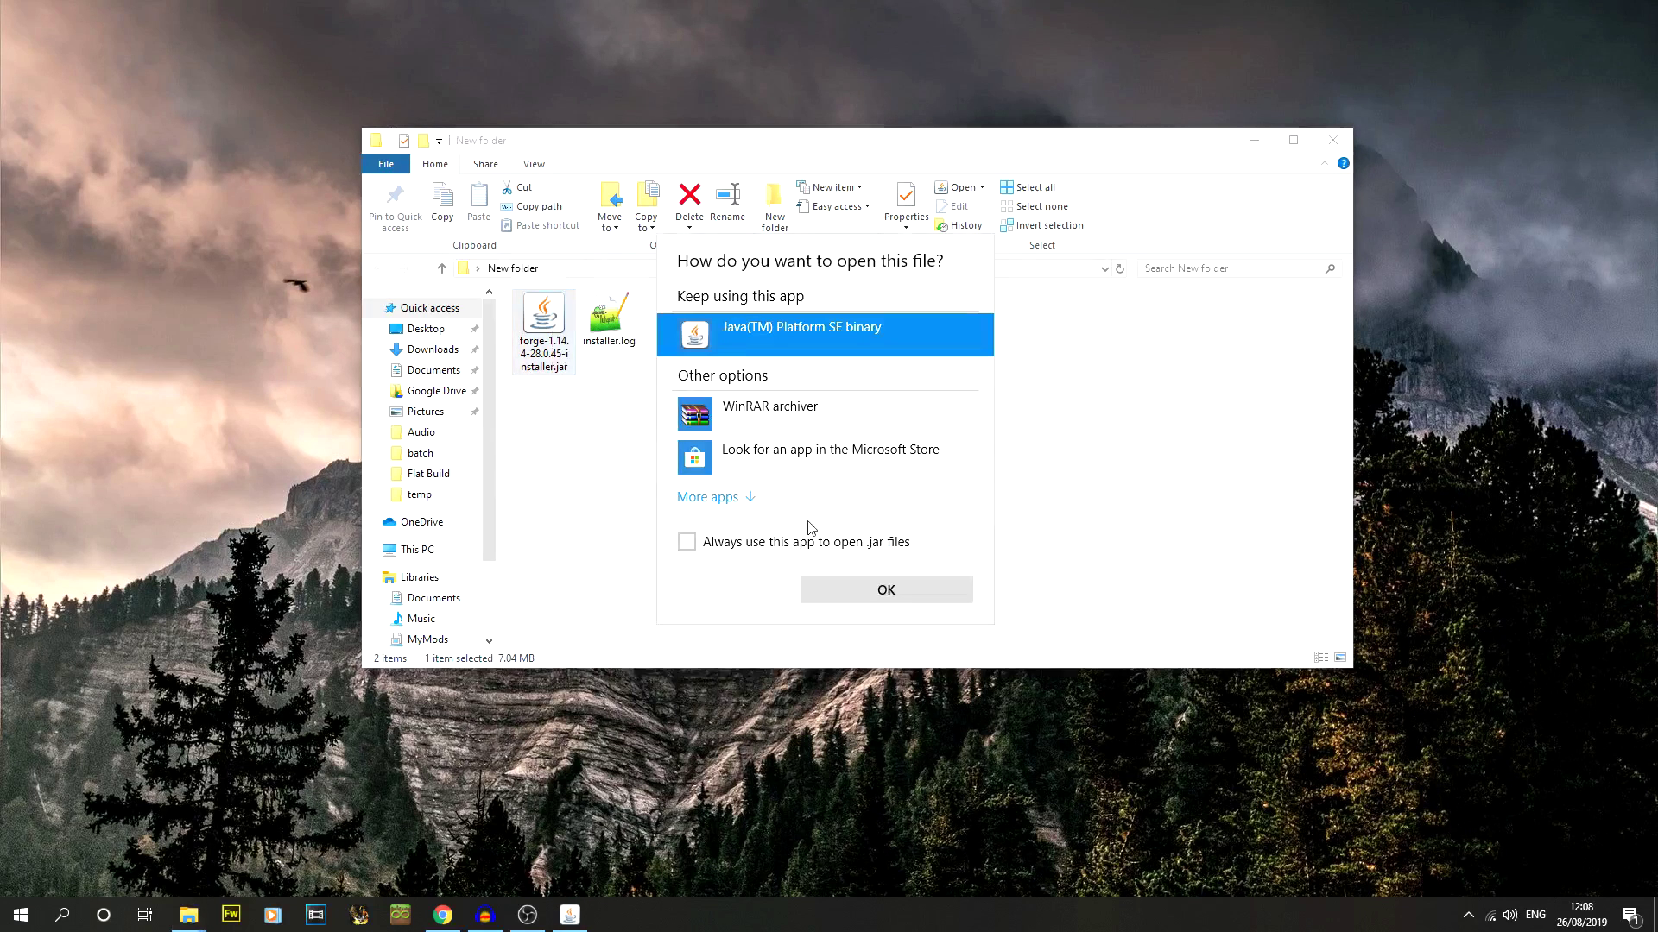
left_click(764, 495)
double_click(817, 539)
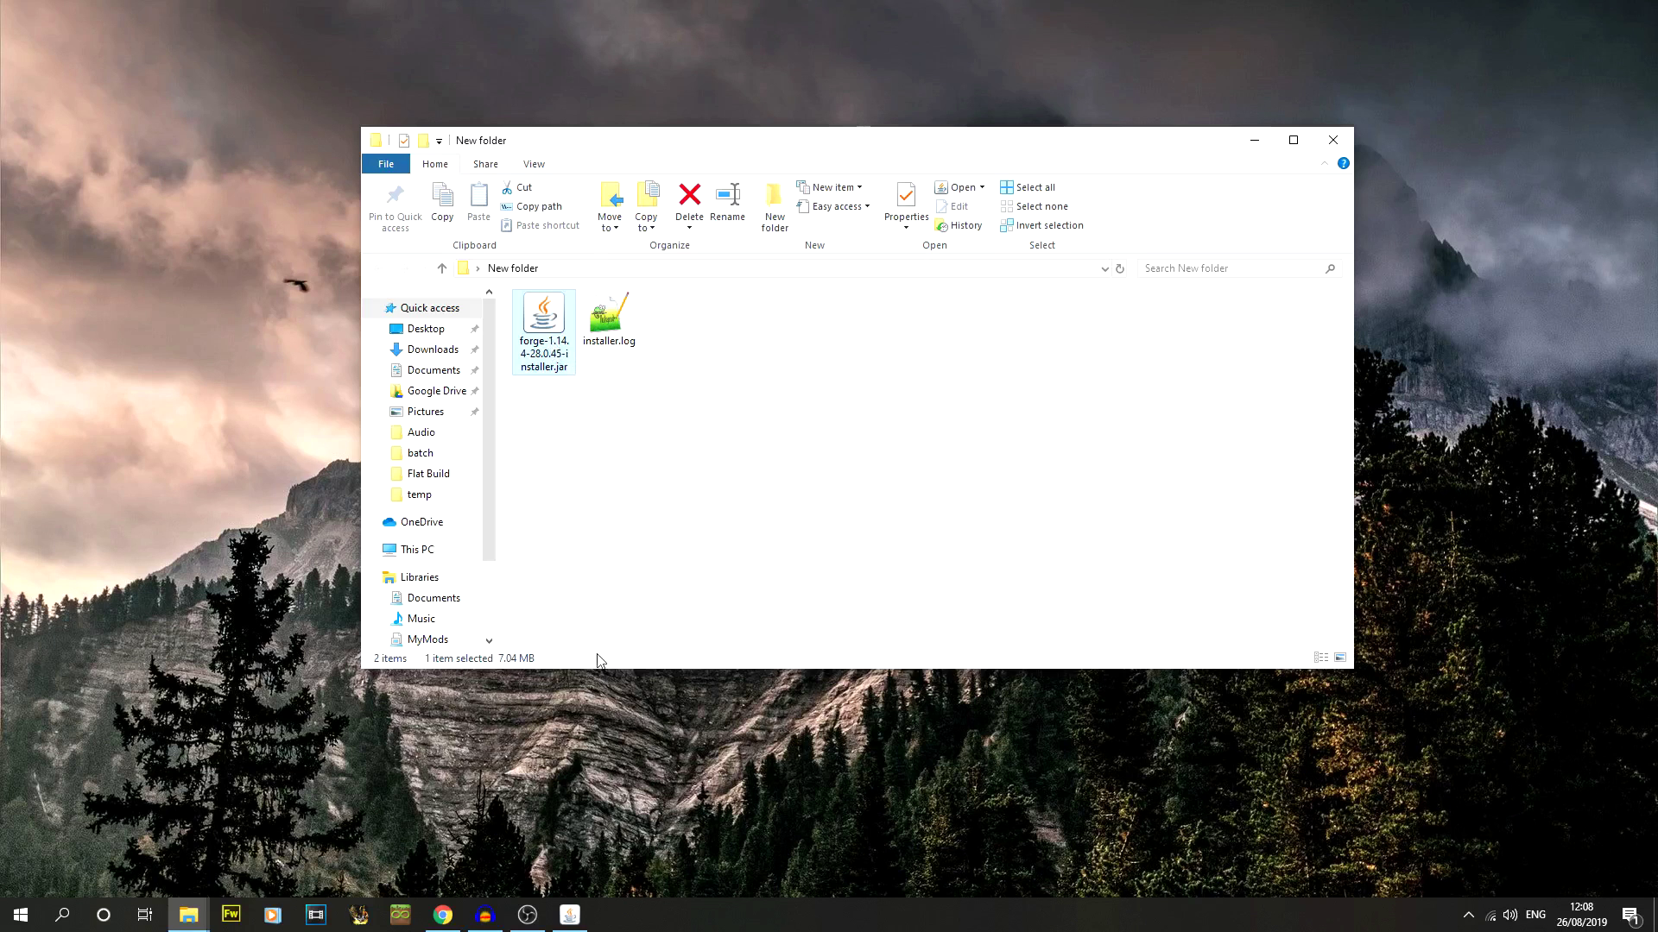
- Install the Forge 1.14.4 client into the default .minecraft directory and close the completion dialog
left_click(1253, 143)
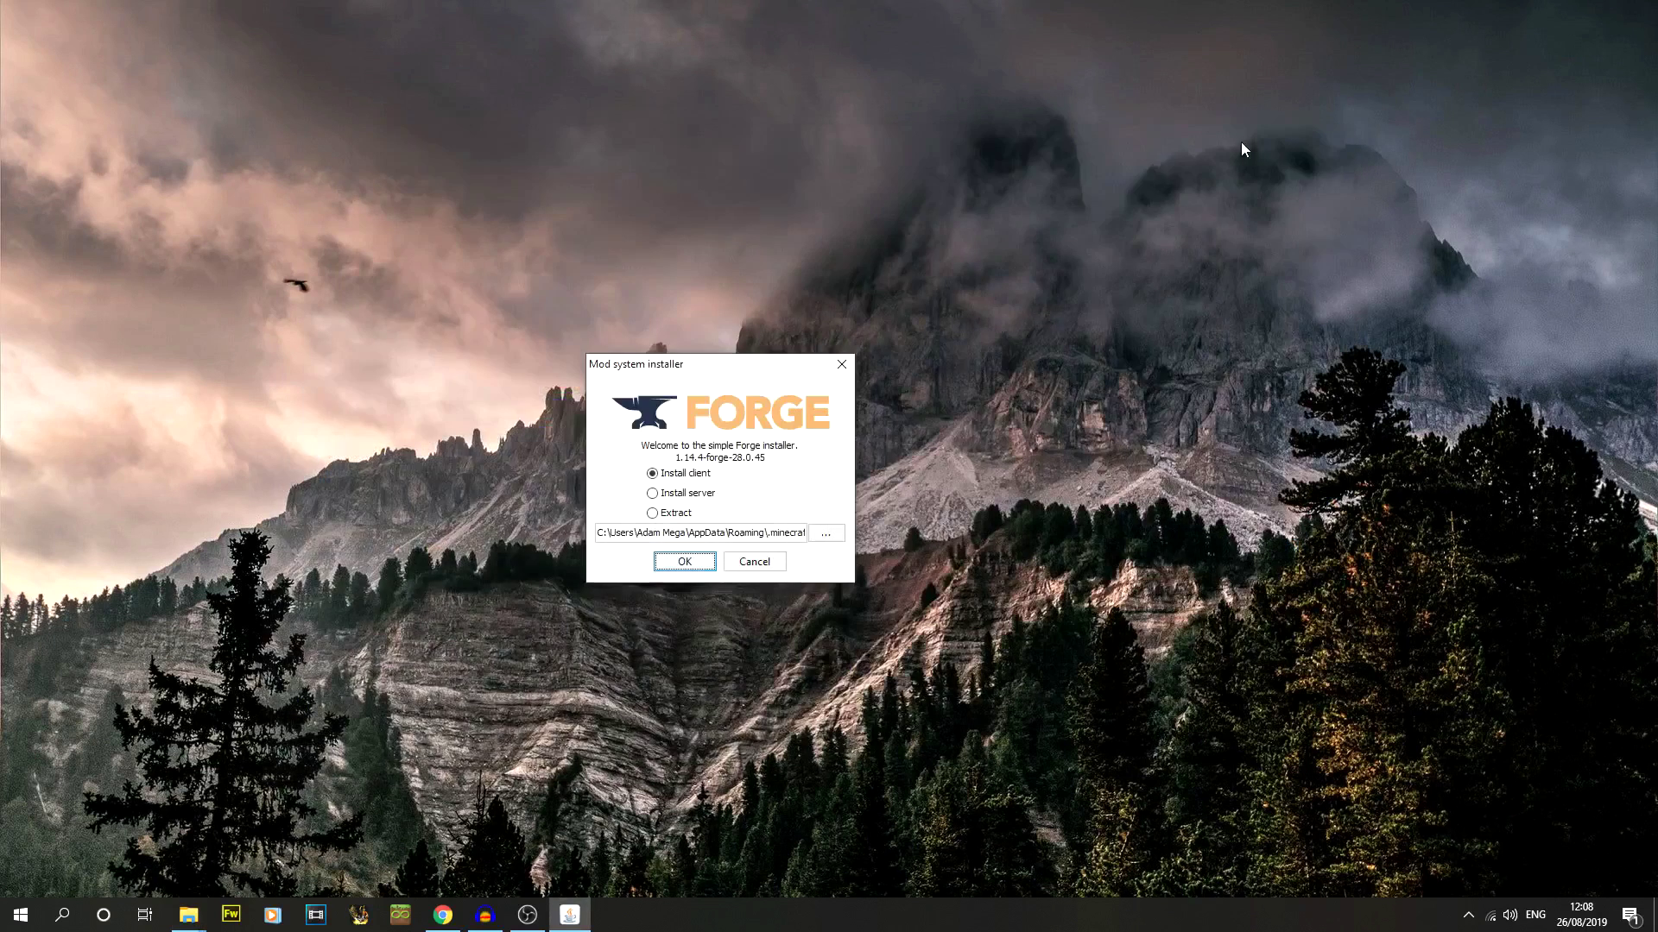
left_click_drag(736, 371, 805, 259)
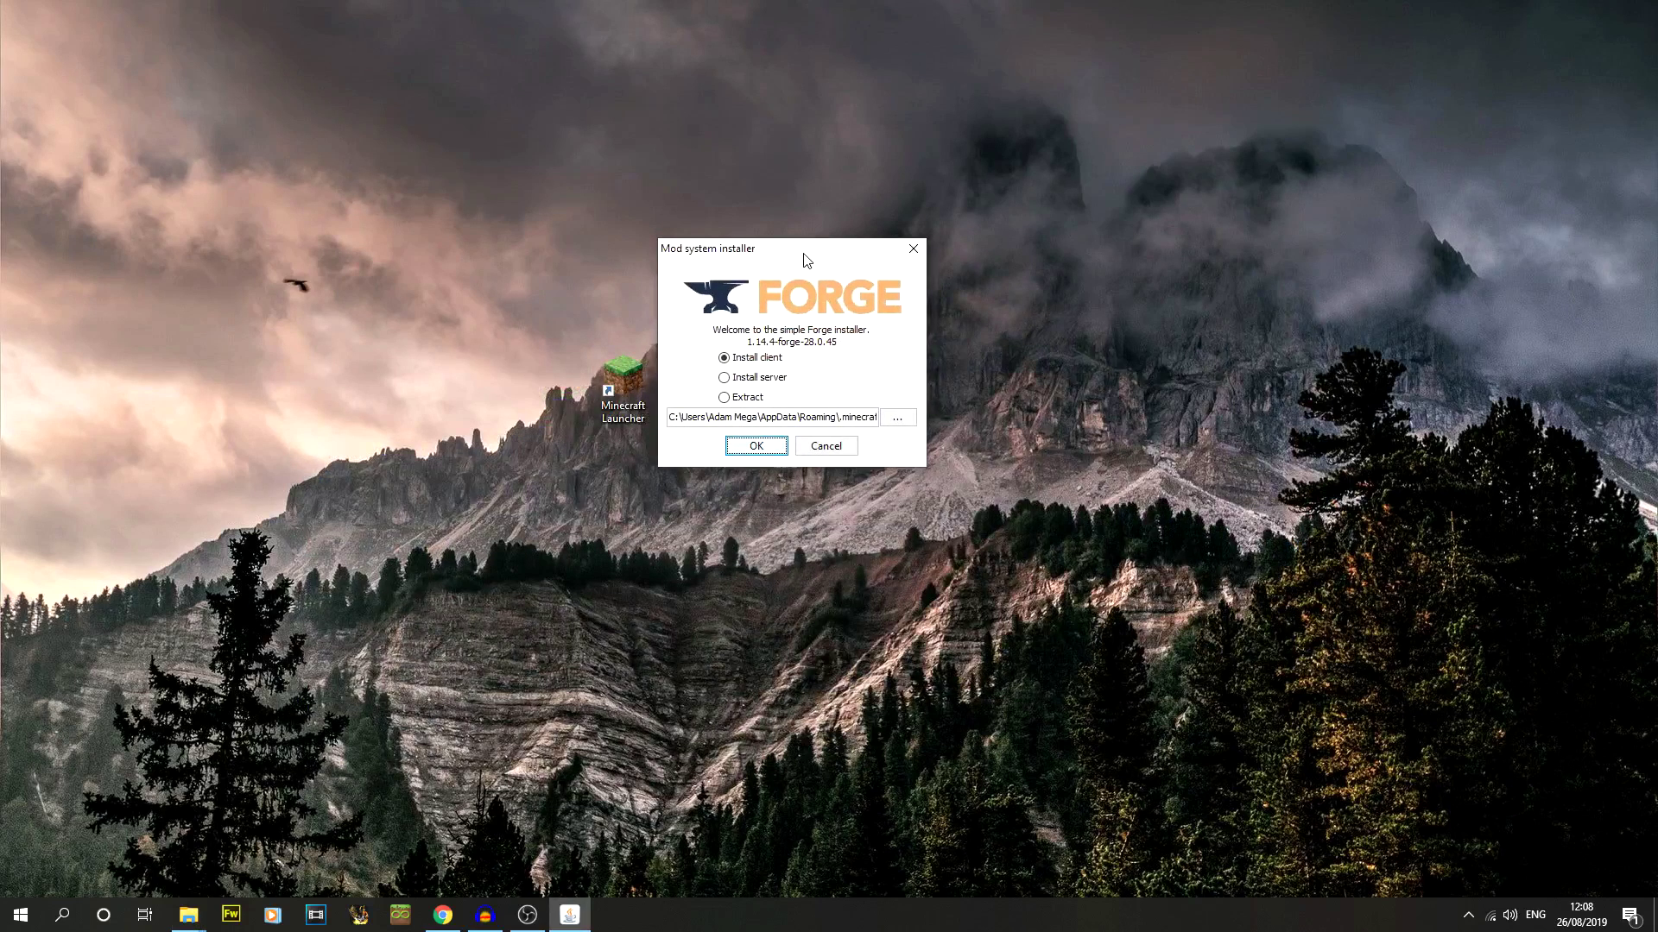
left_click(774, 363)
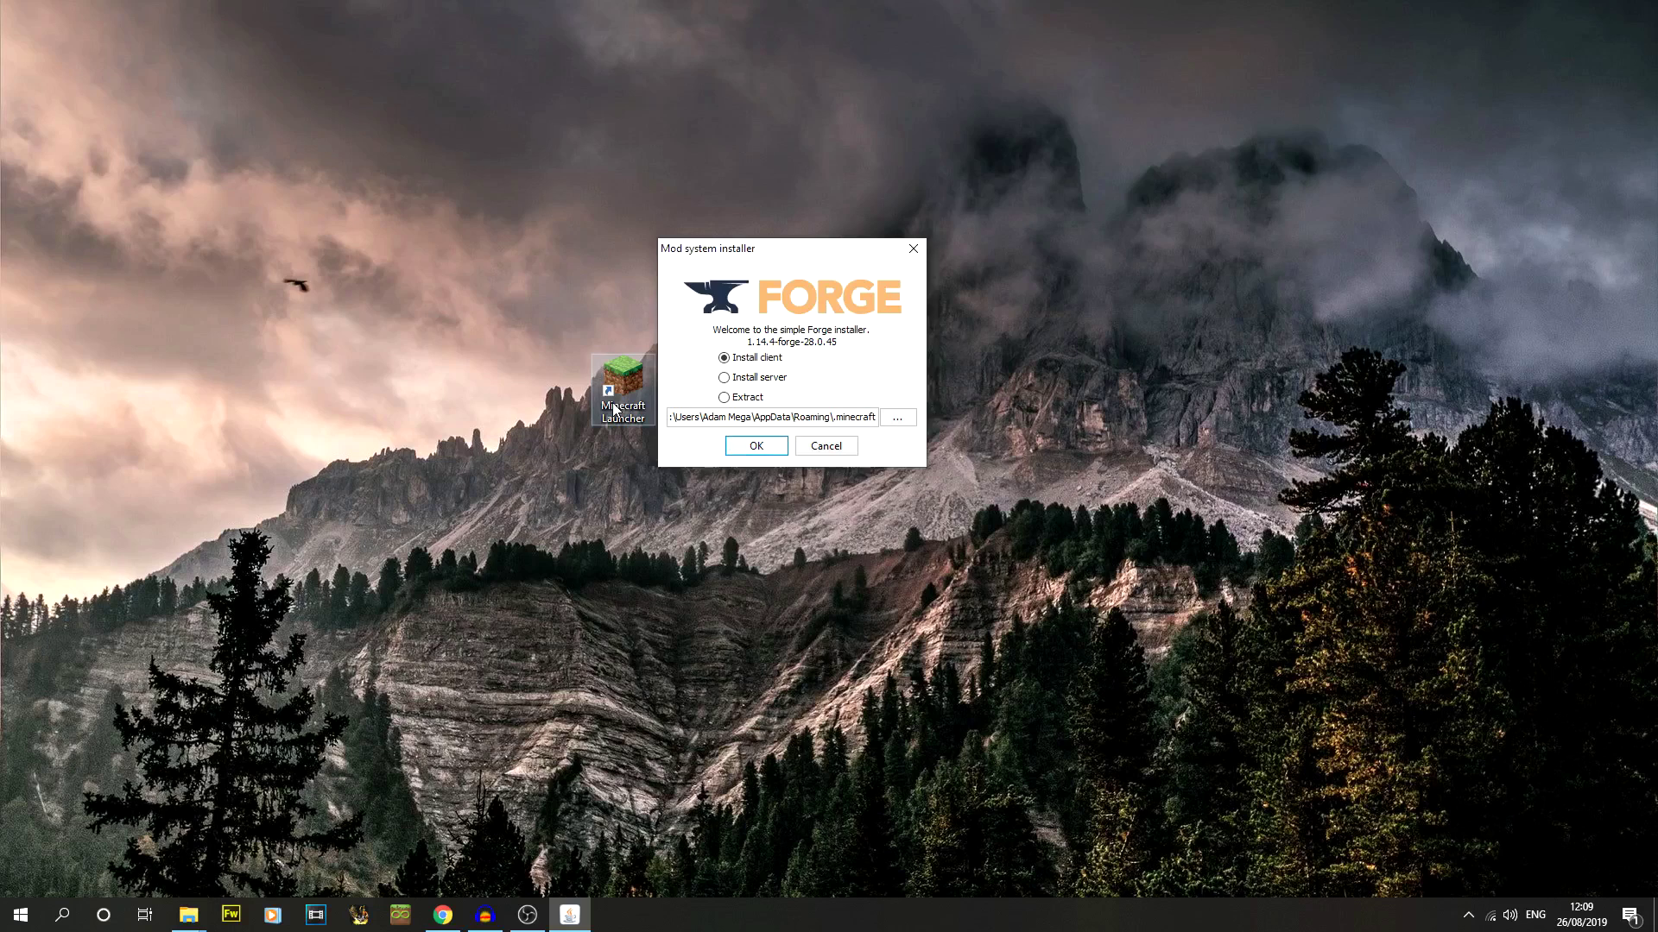
mouse_move(875, 418)
left_mouse_down()
mouse_move(666, 434)
mouse_move(644, 416)
mouse_move(887, 432)
left_mouse_up()
left_click(810, 427)
left_click(742, 445)
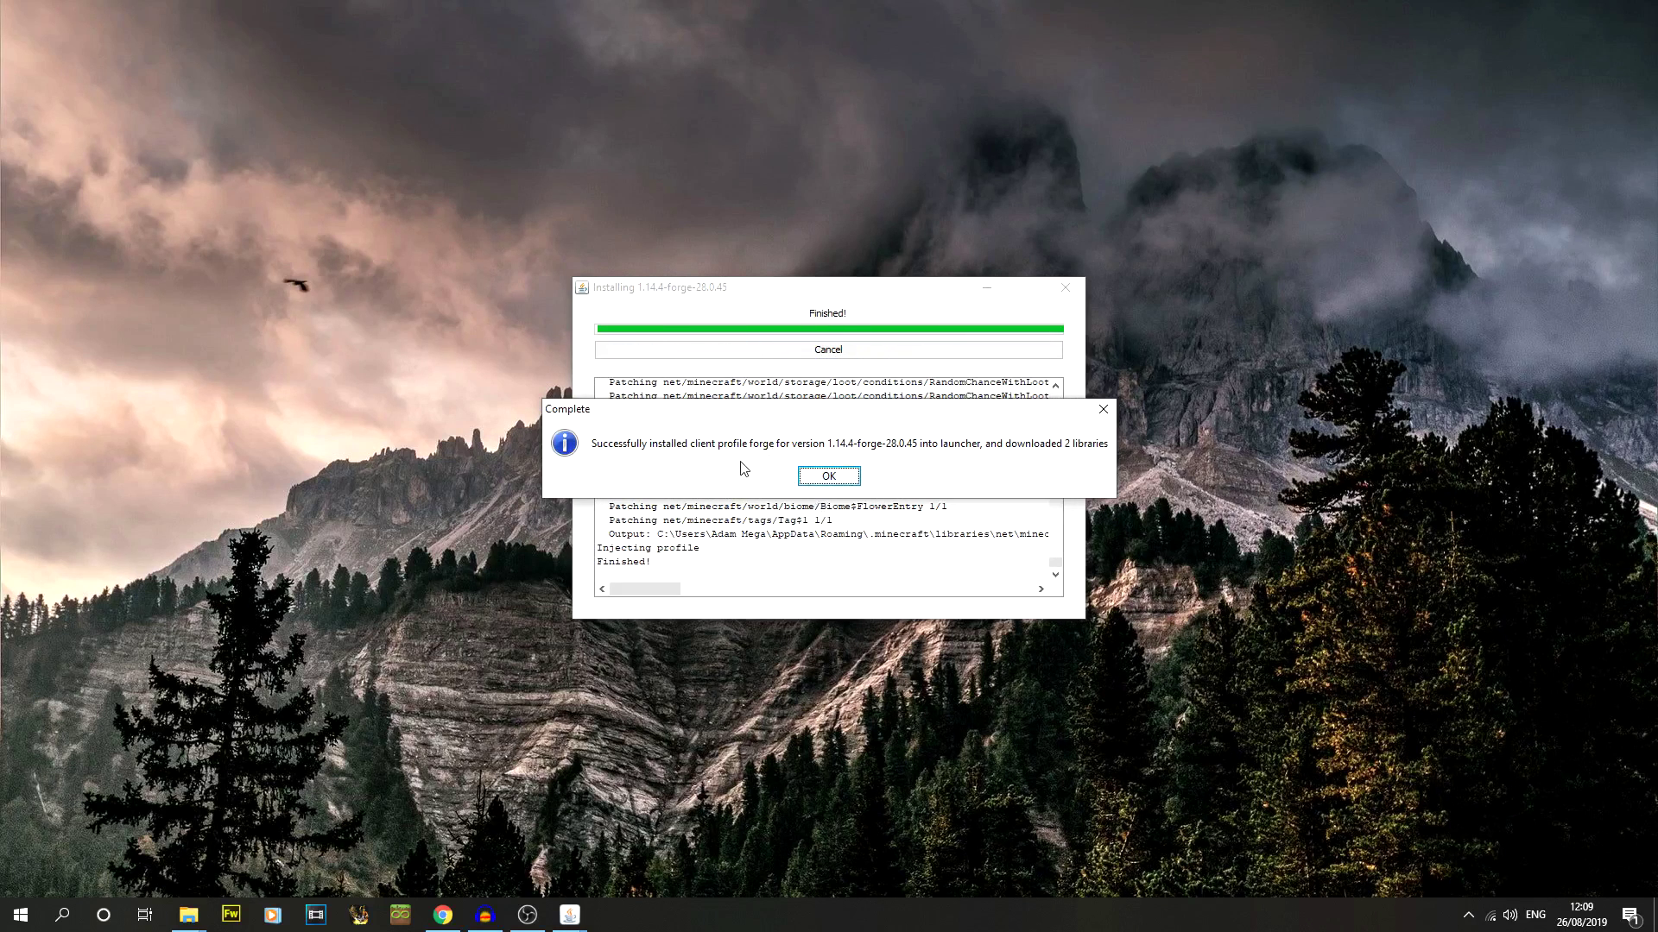
left_click(844, 477)
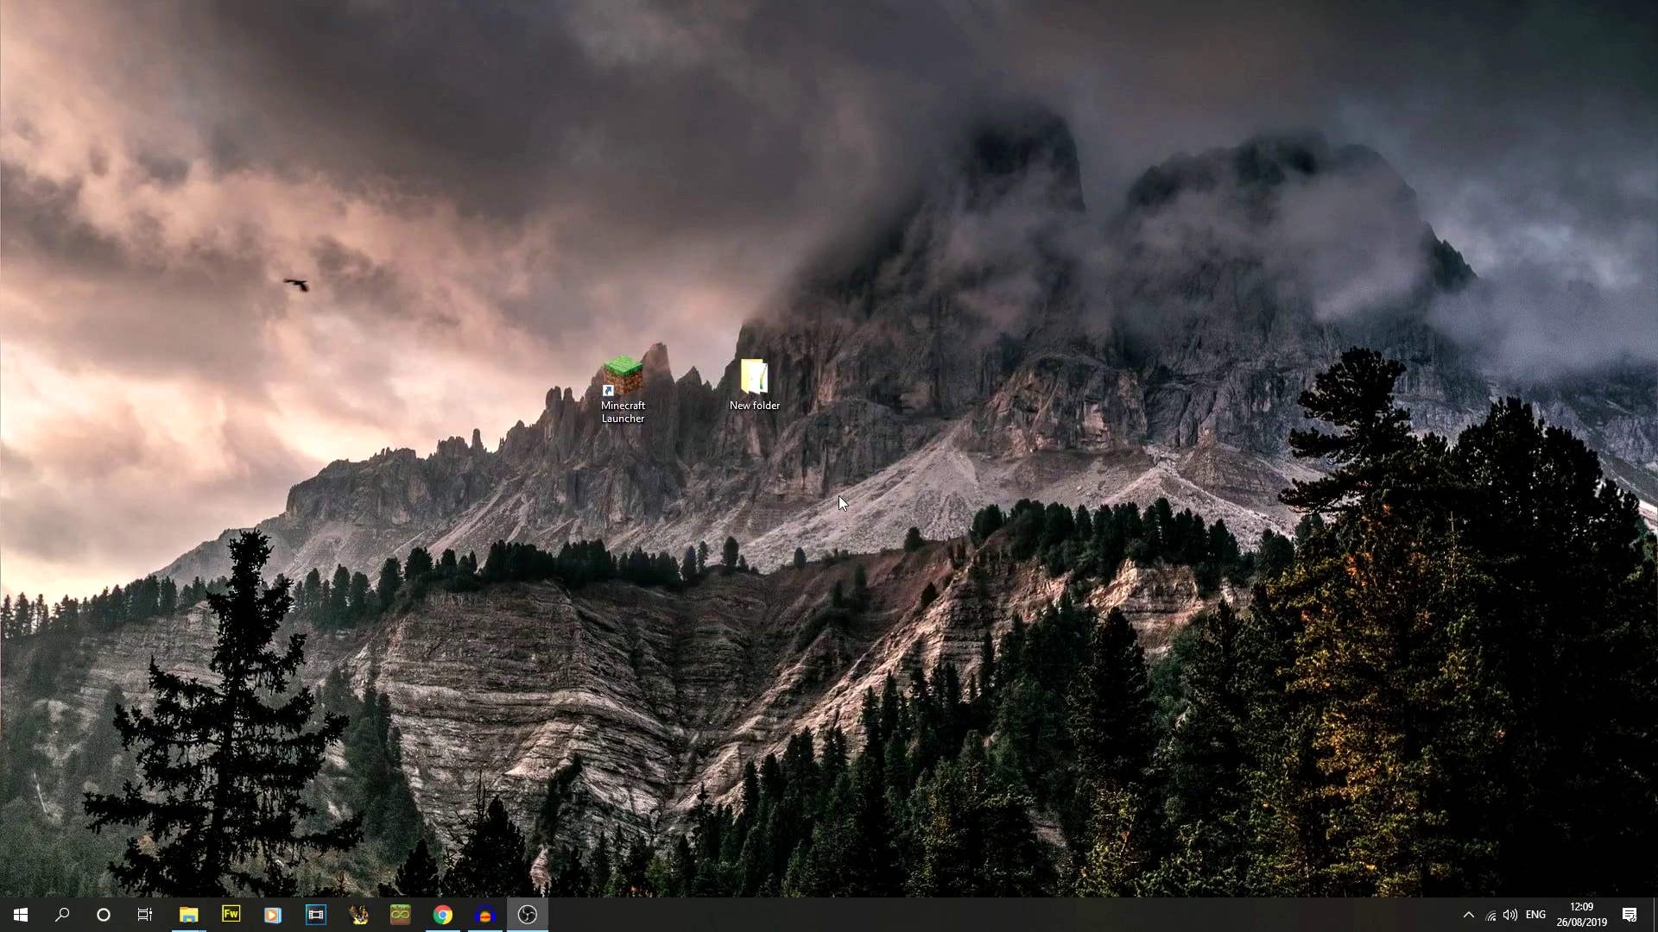
- Minimize the installer folder, start the Minecraft Launcher from the desktop, and select the 1.14.4 Forge (1.14.4-forge-28.0.45) profile
mouse_move(188, 913)
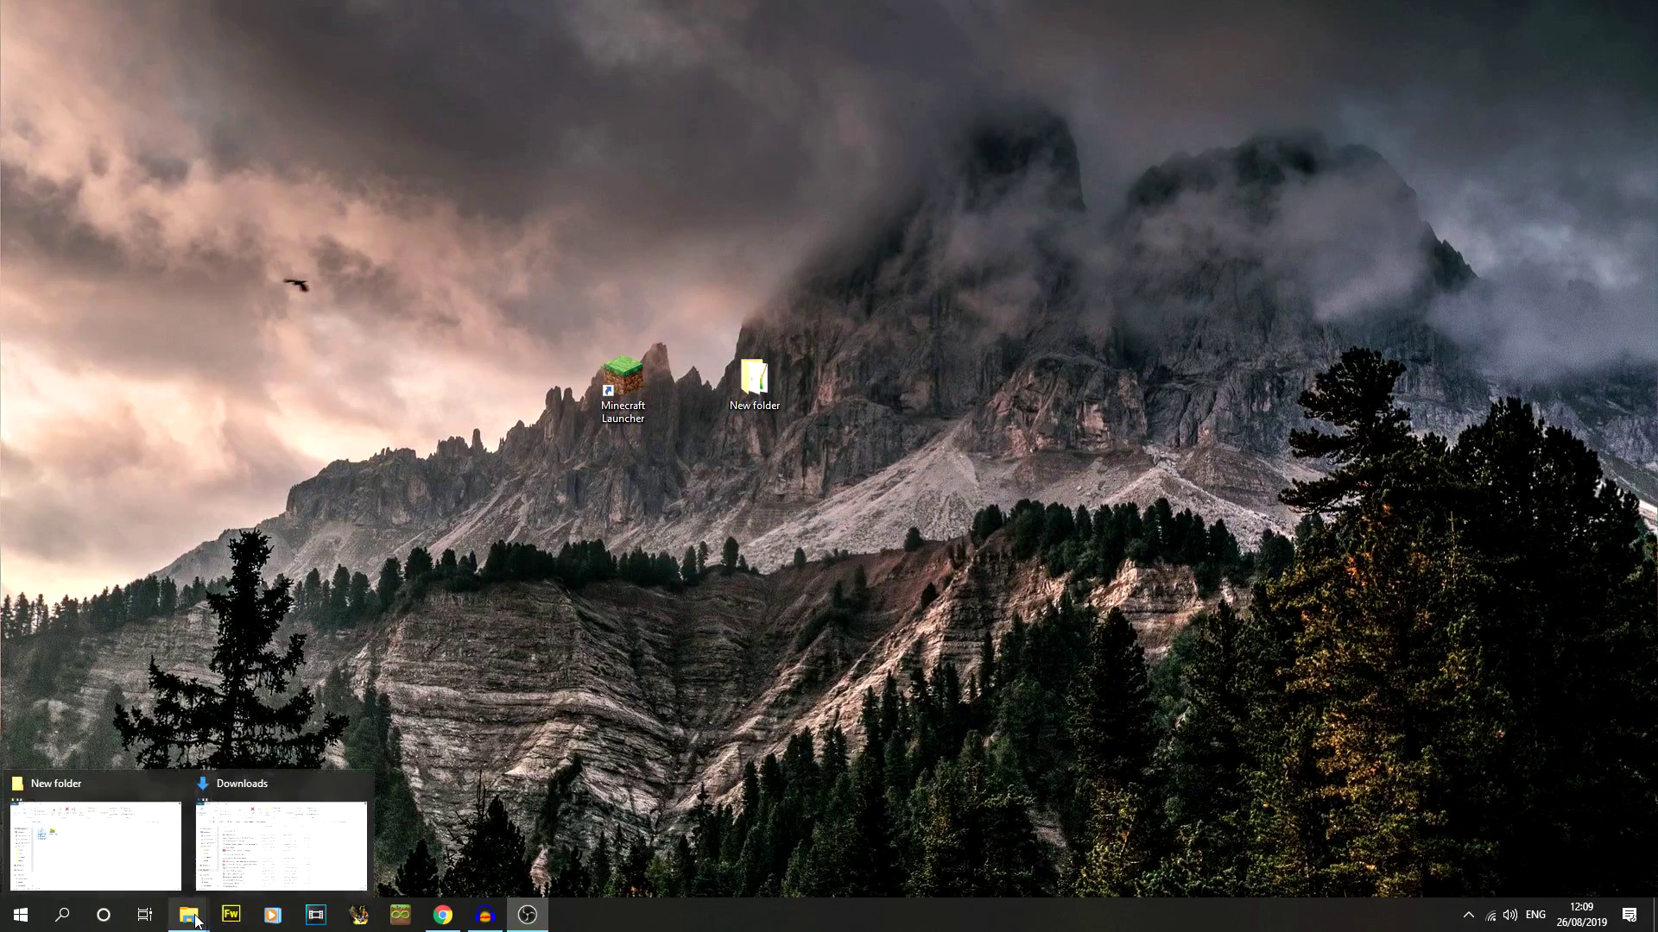
left_click(126, 841)
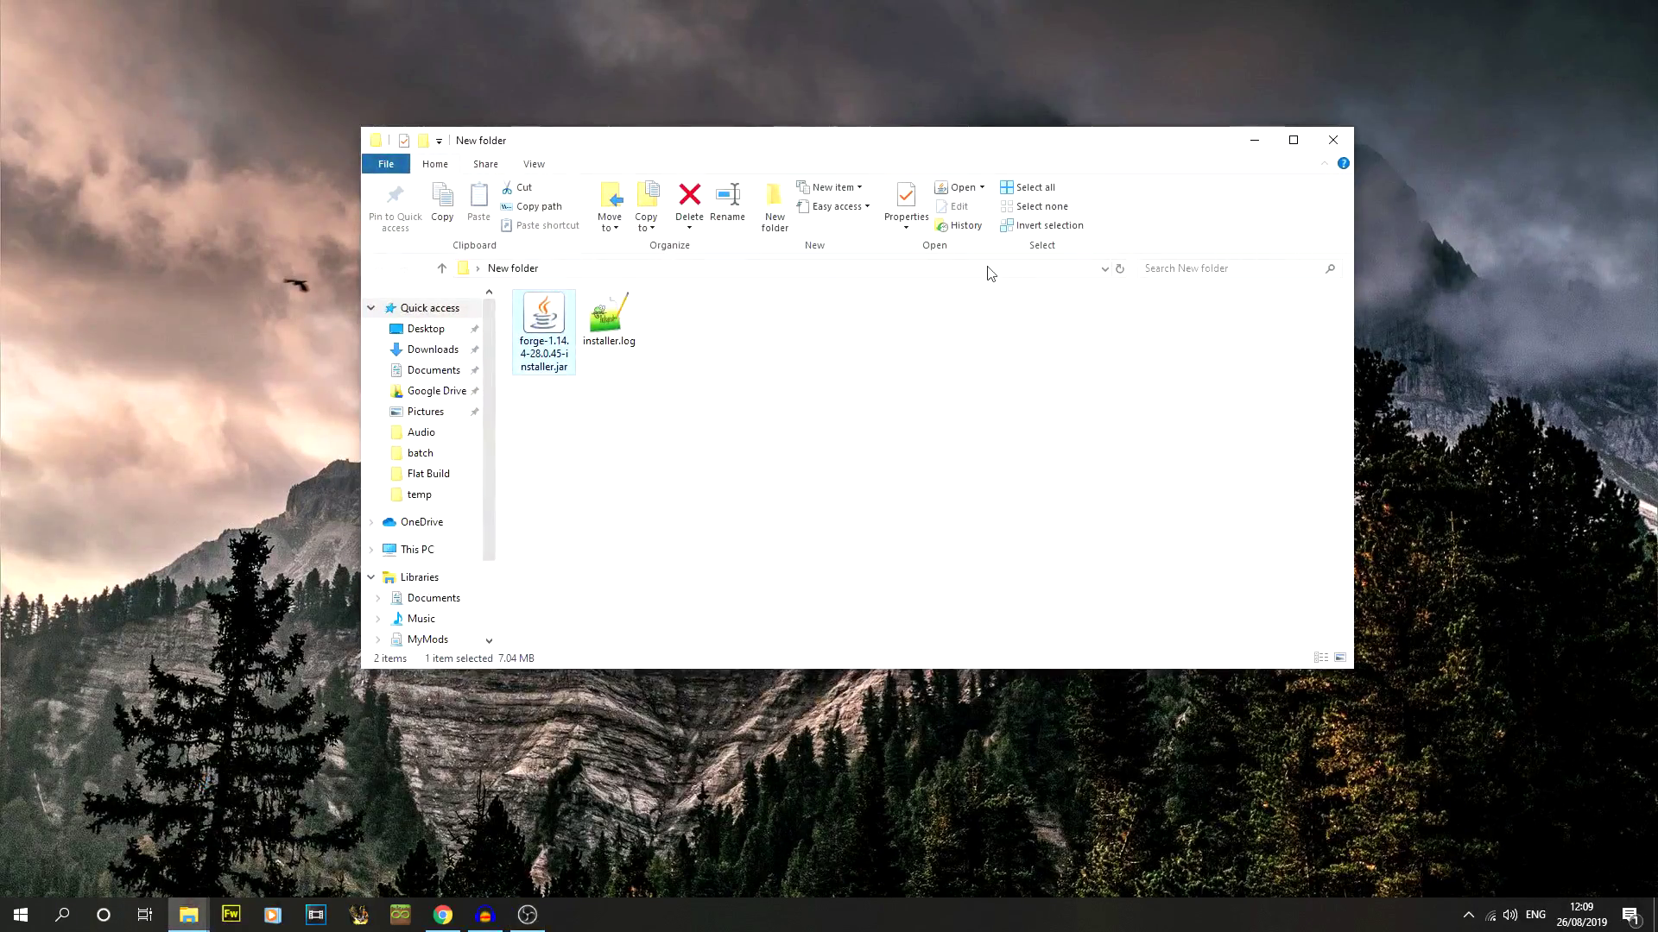
left_click(1243, 141)
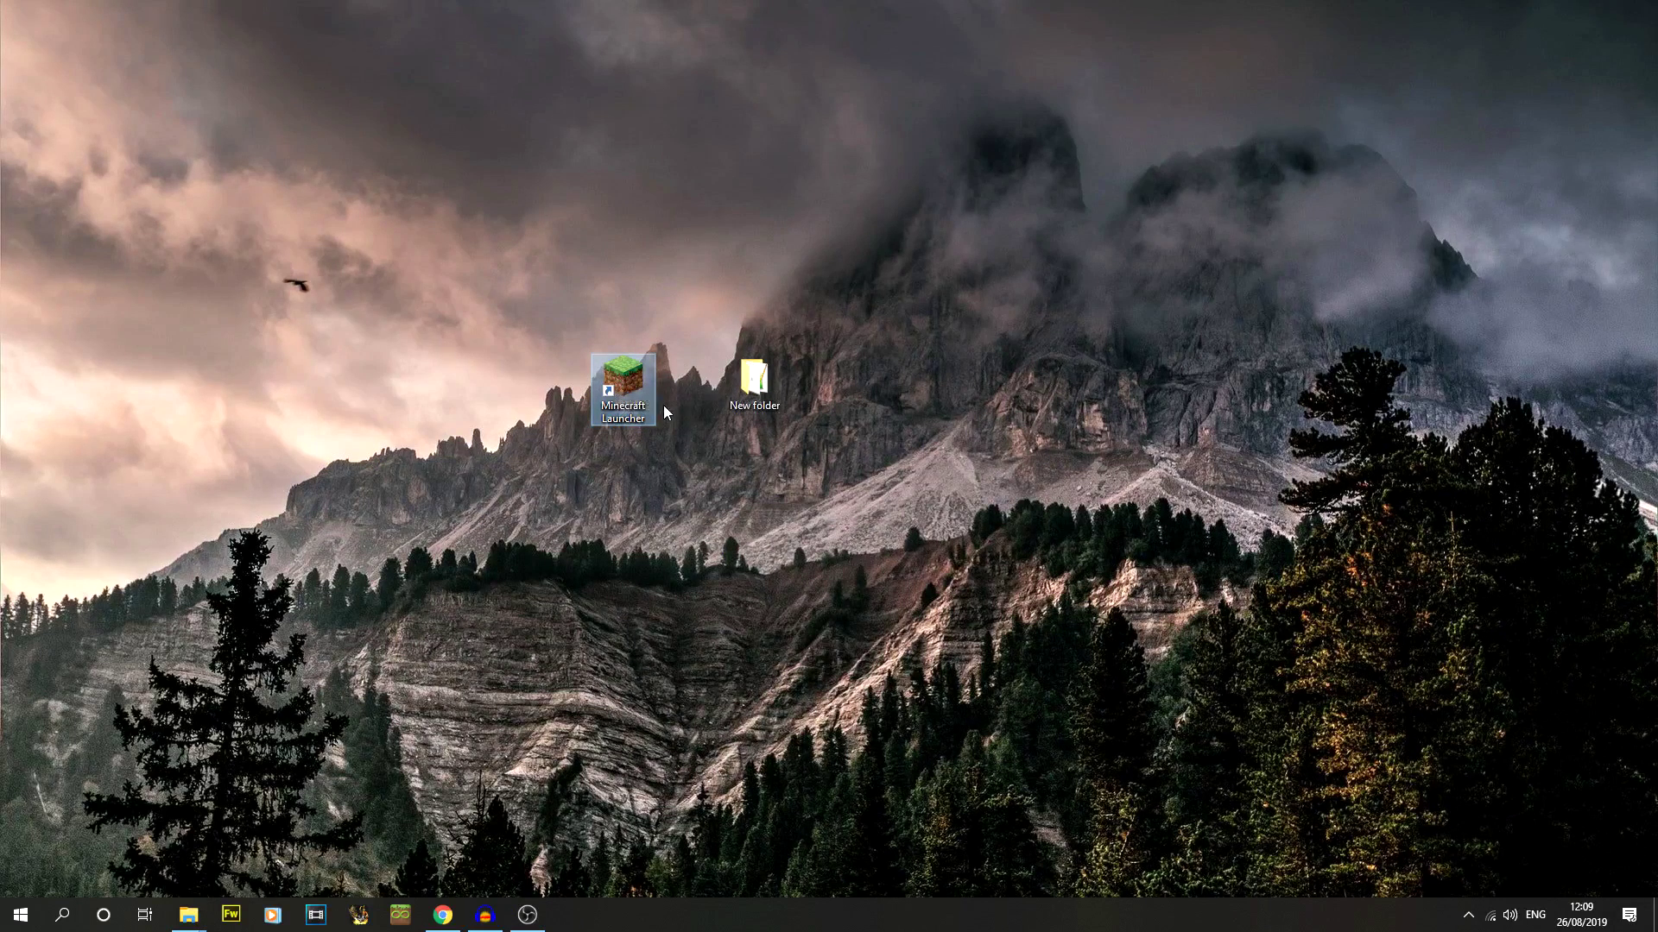
double_click(637, 411)
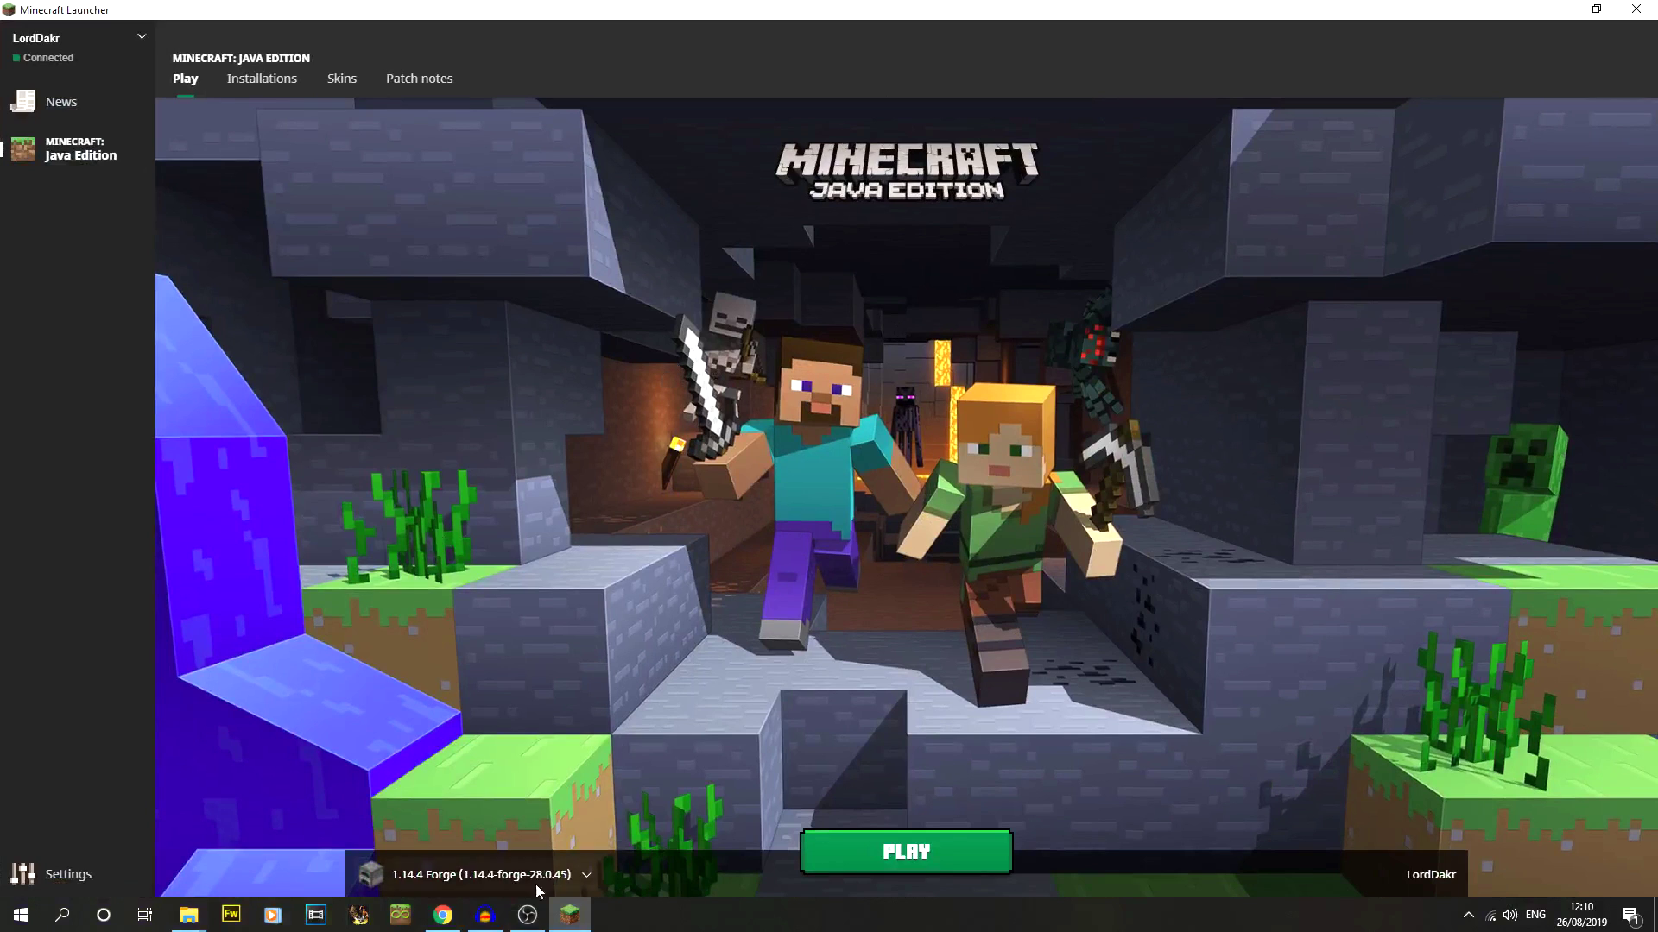
left_click(588, 877)
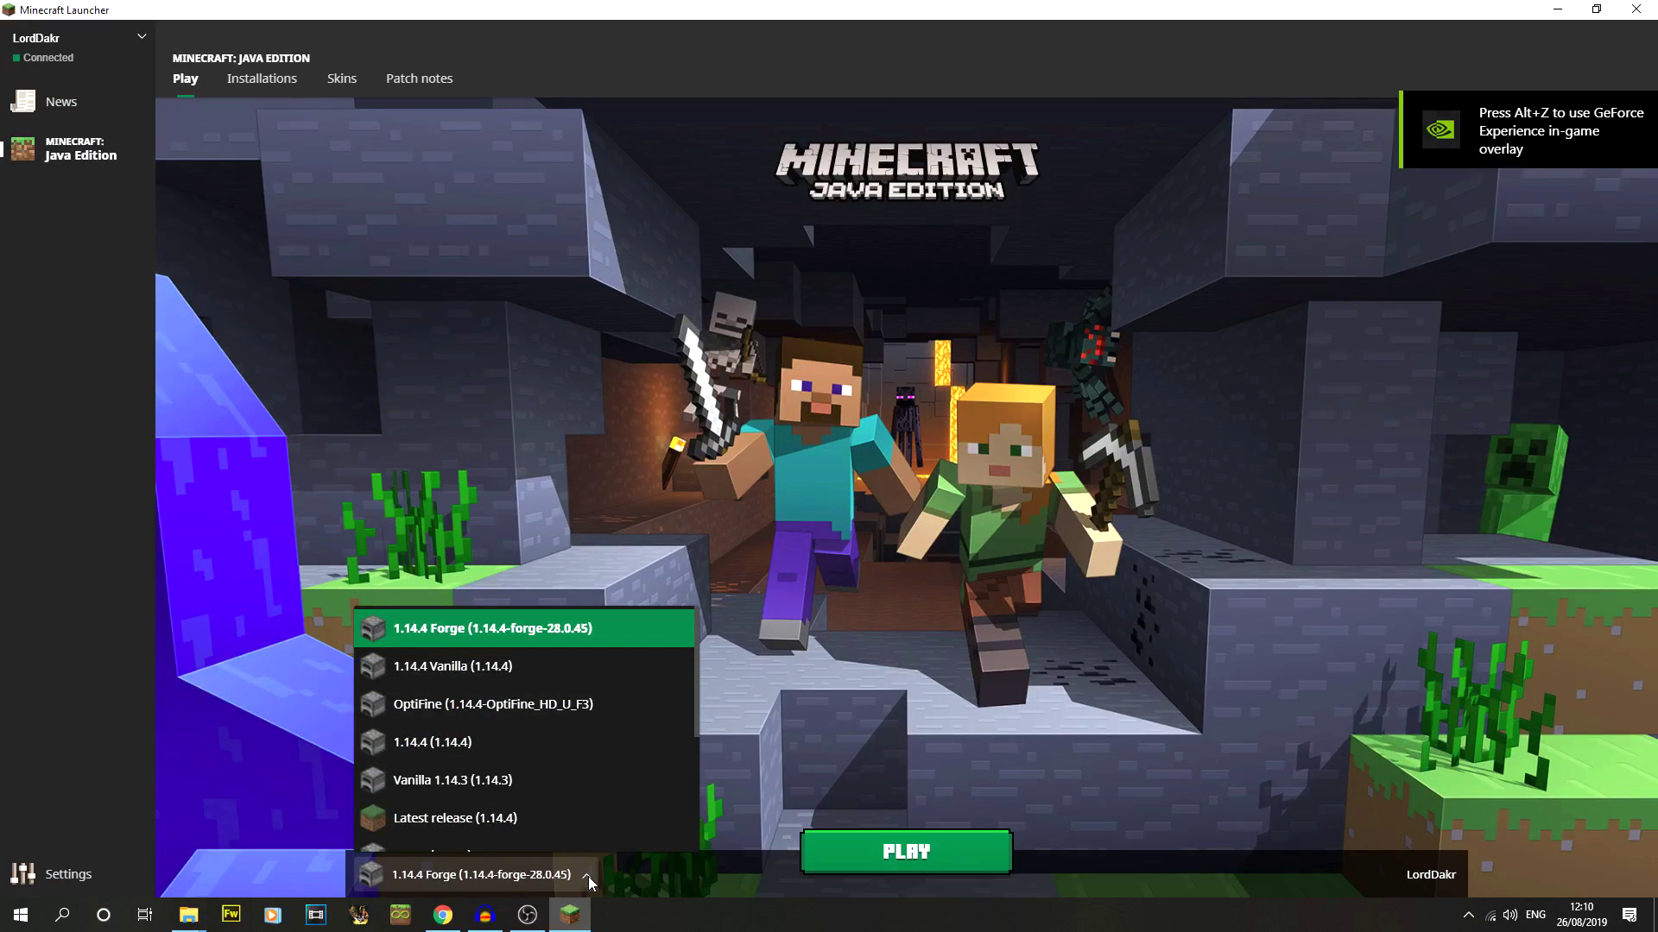
left_click(521, 629)
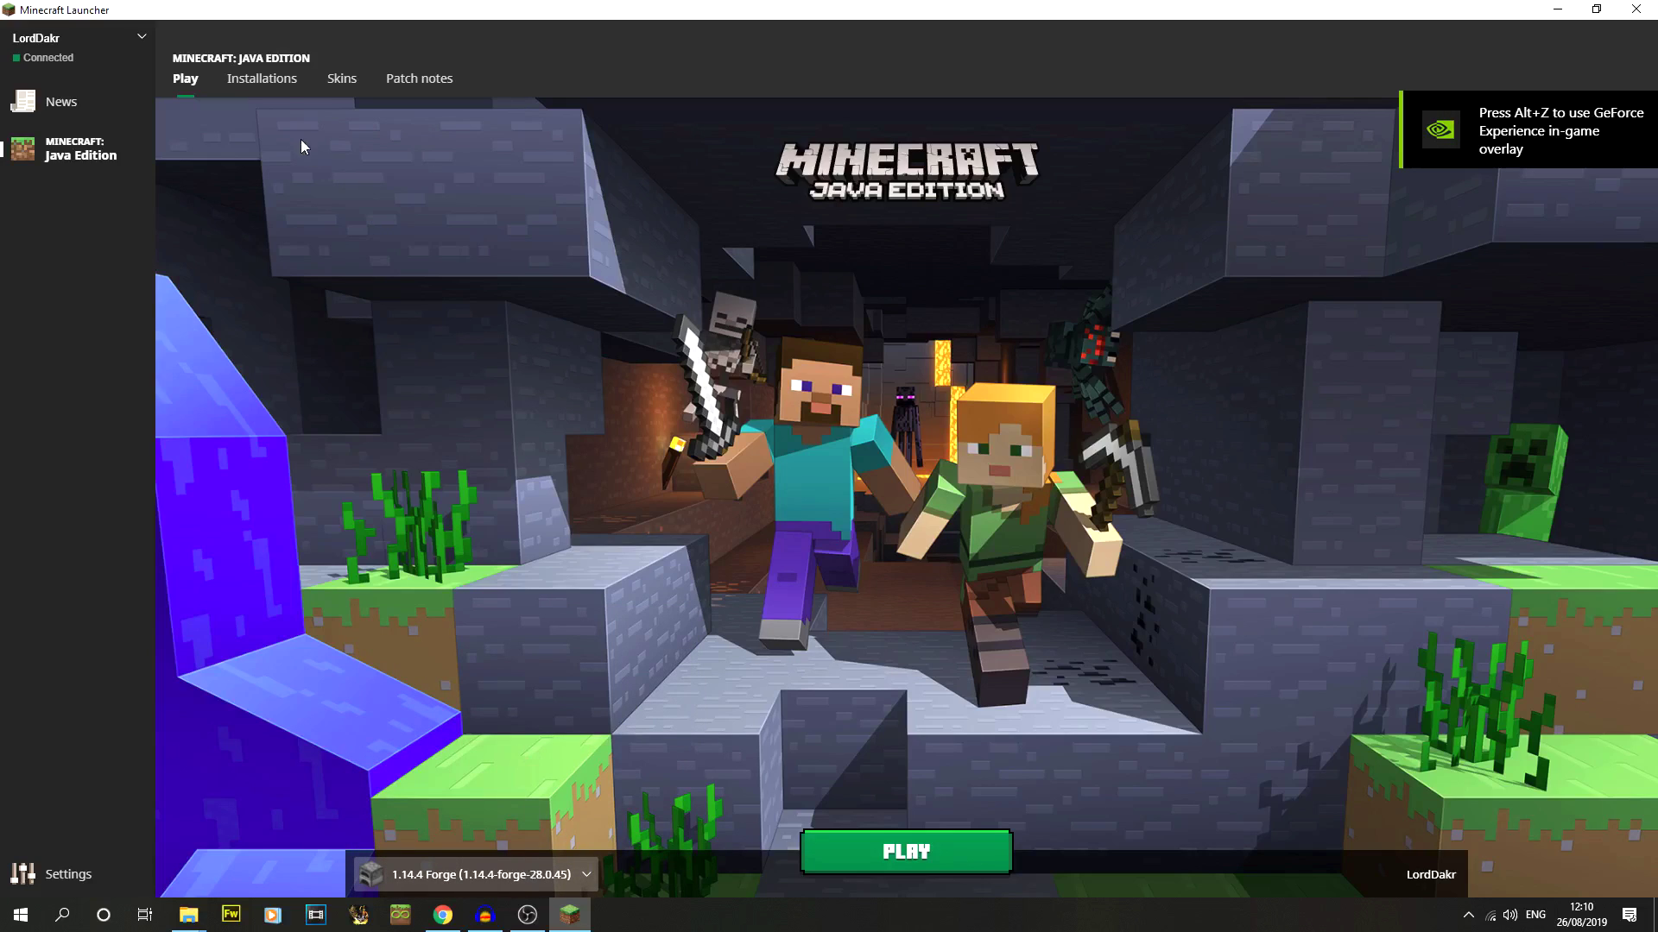
- Start a new launcher installation using release 1.14.4-forge-28.0.45 and name it "1.14.4 Forge Optifine"
left_click(274, 80)
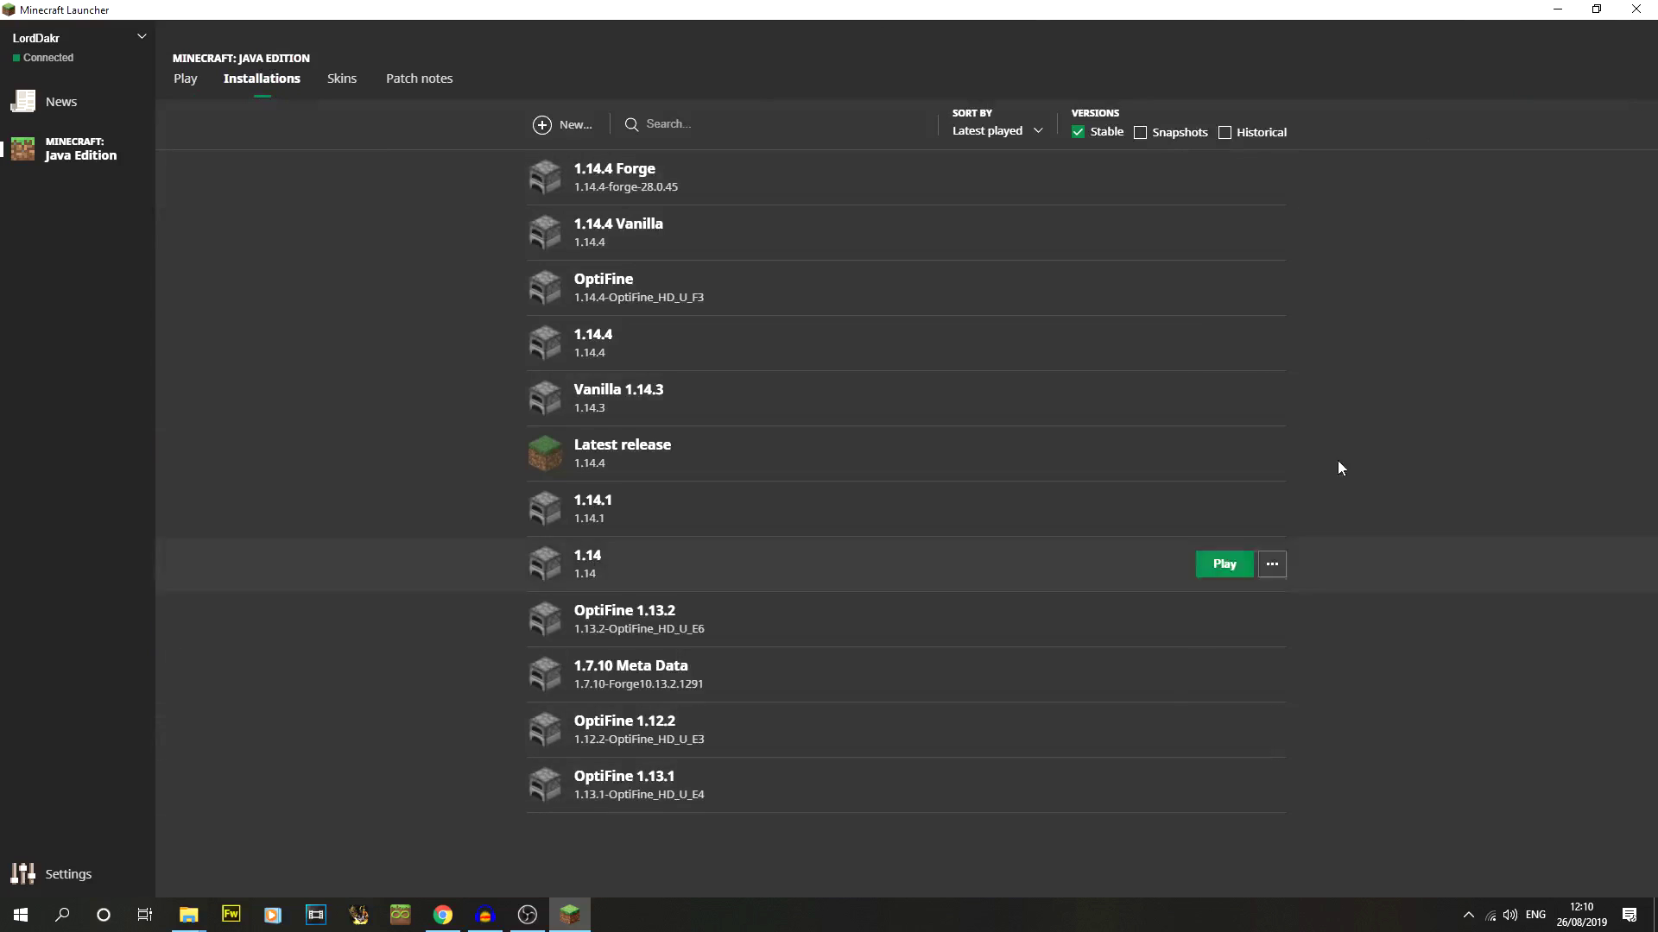
left_click(561, 124)
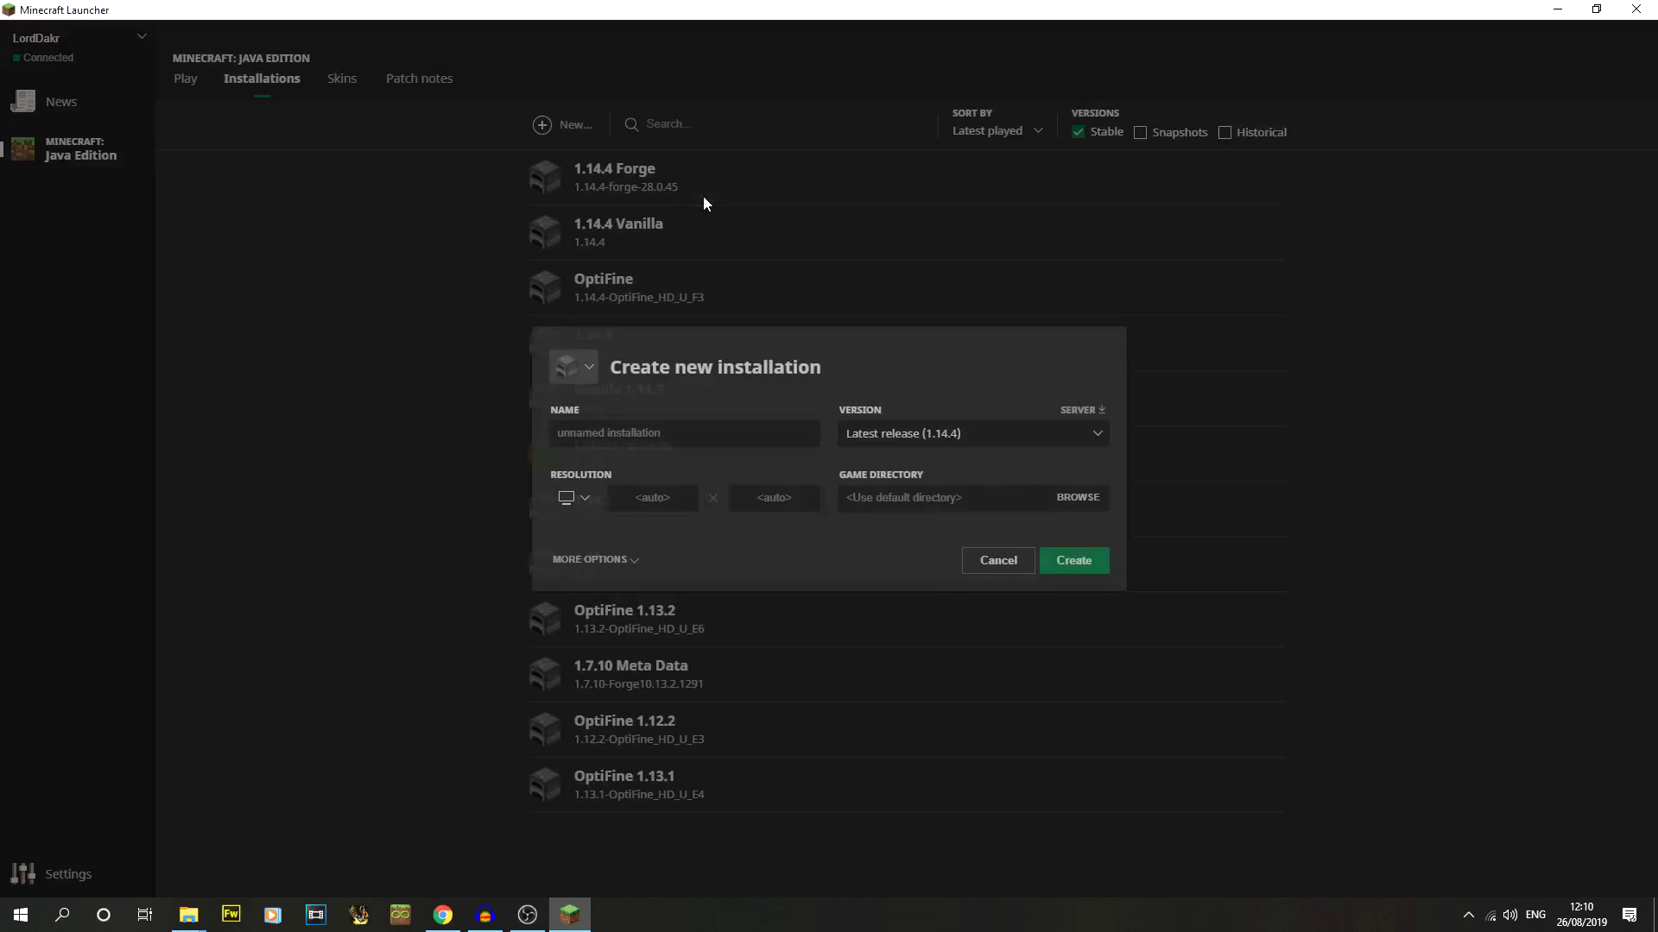
left_click(935, 432)
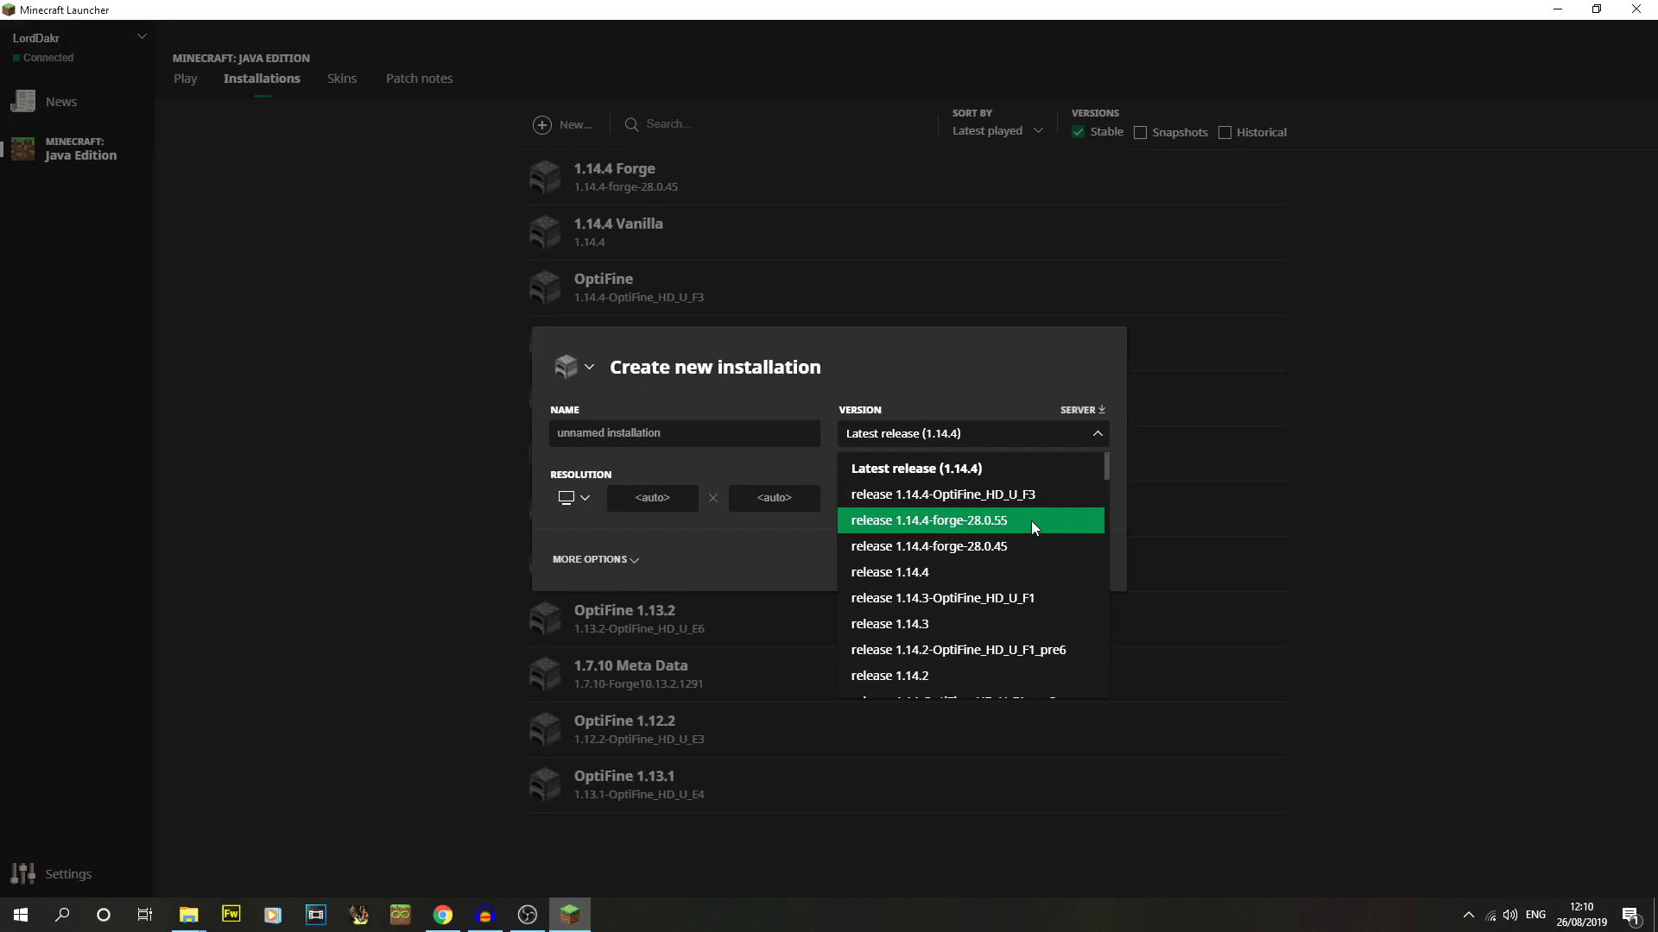
left_click(996, 547)
left_click(729, 442)
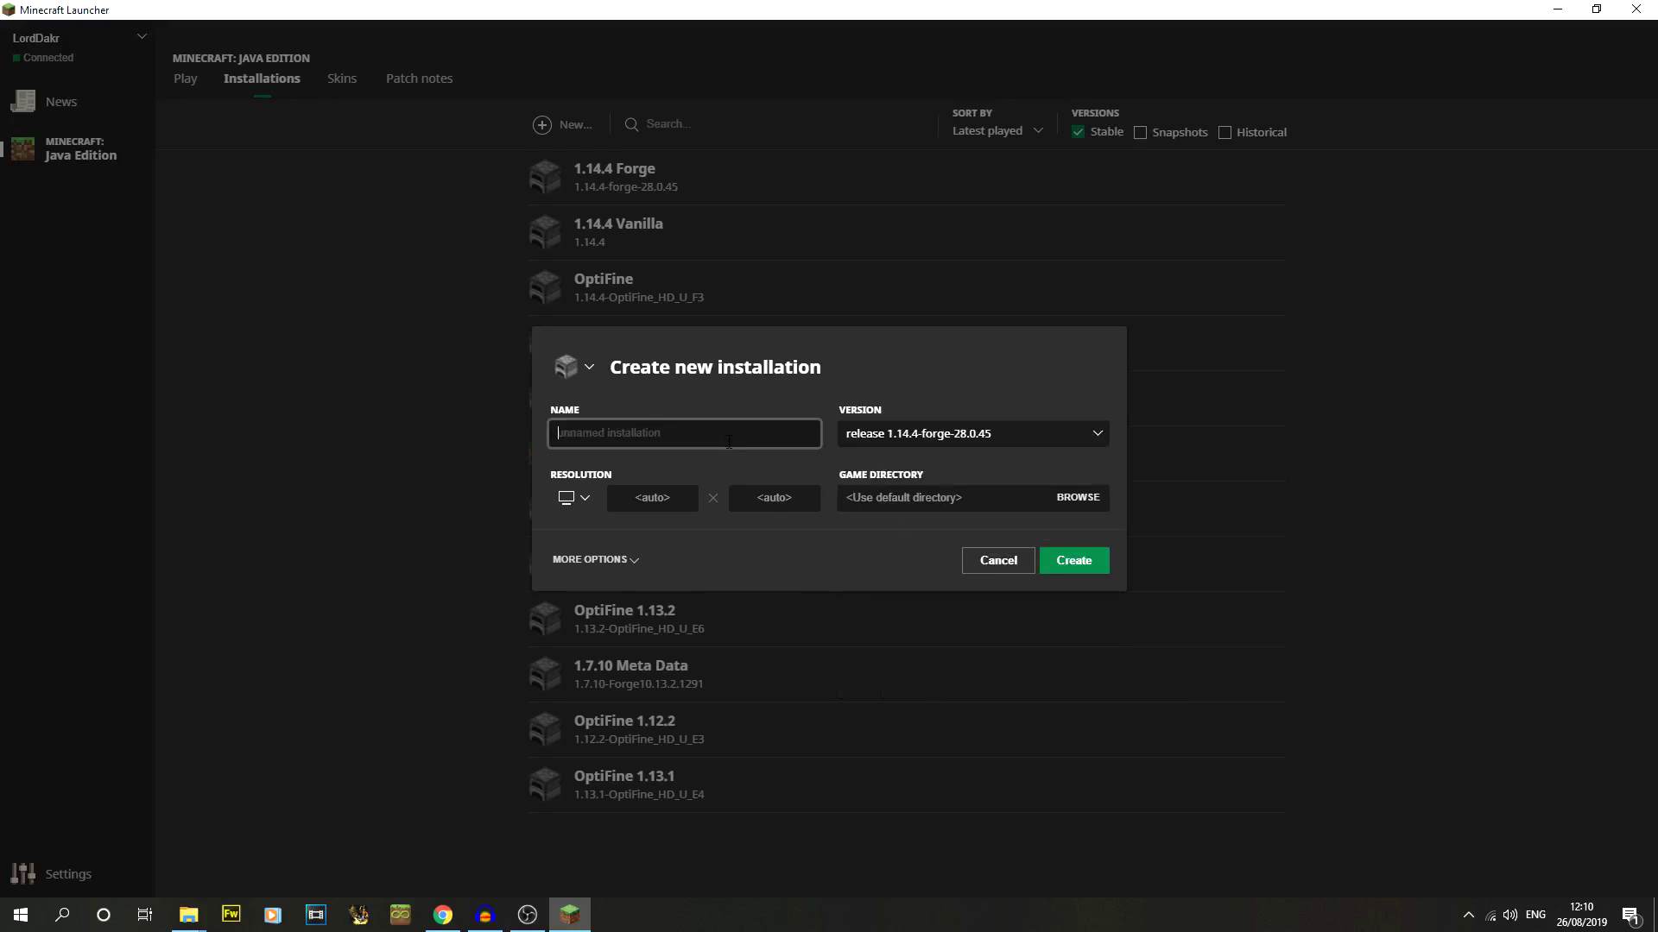
type("1.14.4 Forge Optifine")
- Set the maximum memory in the JVM arguments to -Xmx6G and create the installation
left_click(639, 549)
left_click(875, 537)
key("BackSpace")
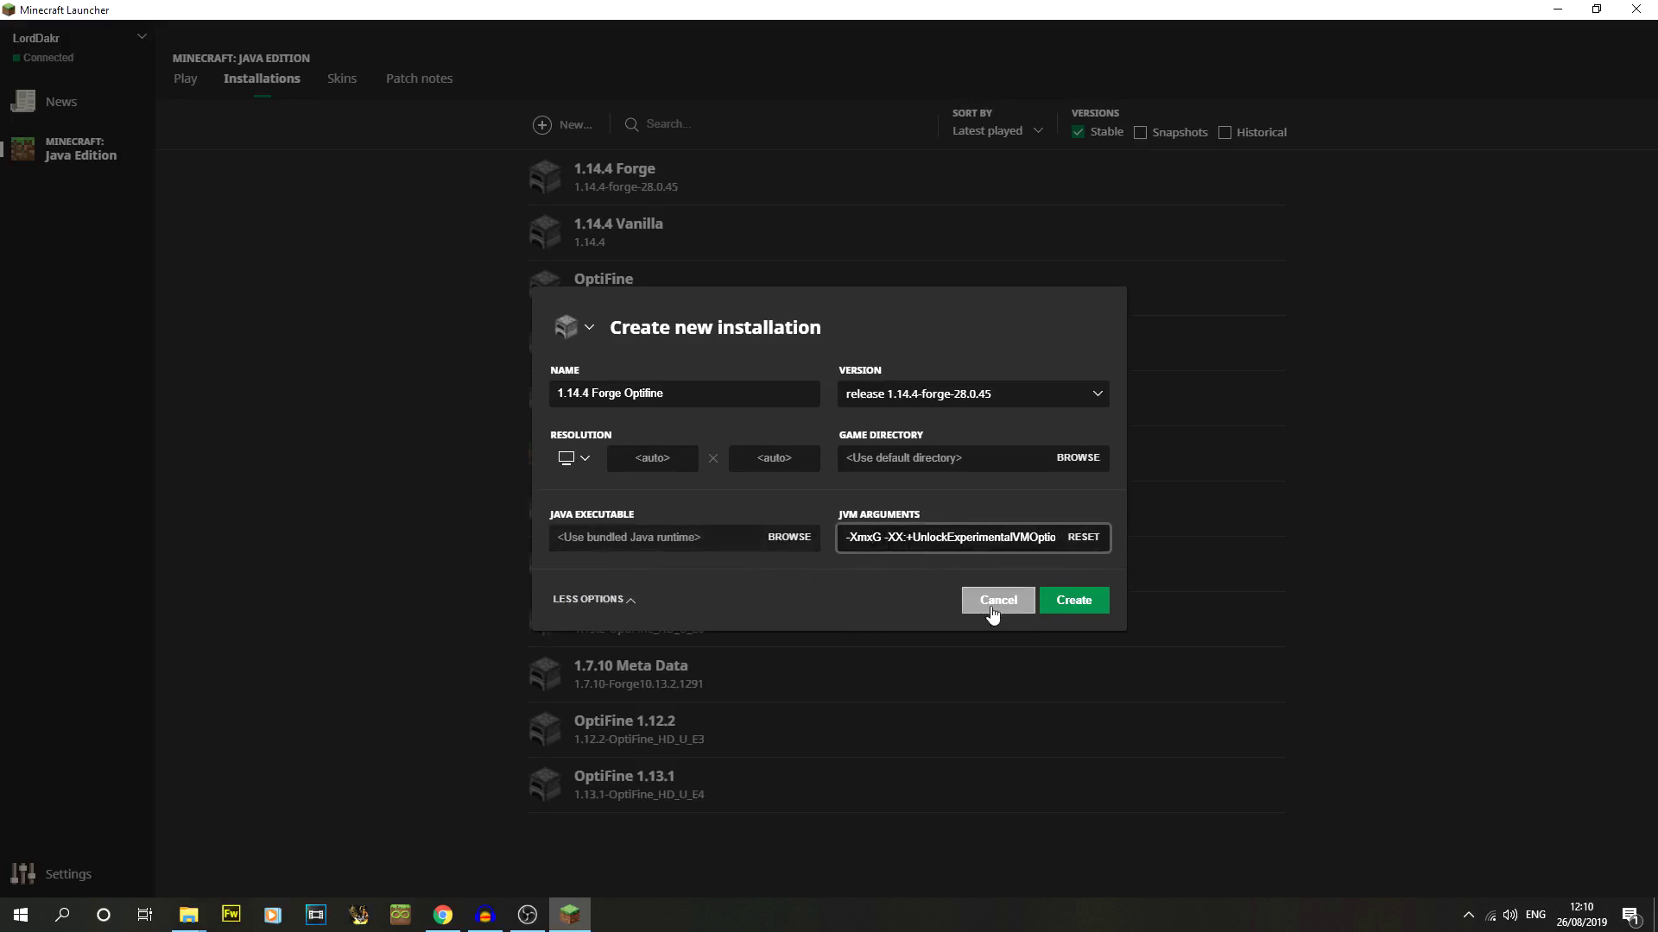
type("6")
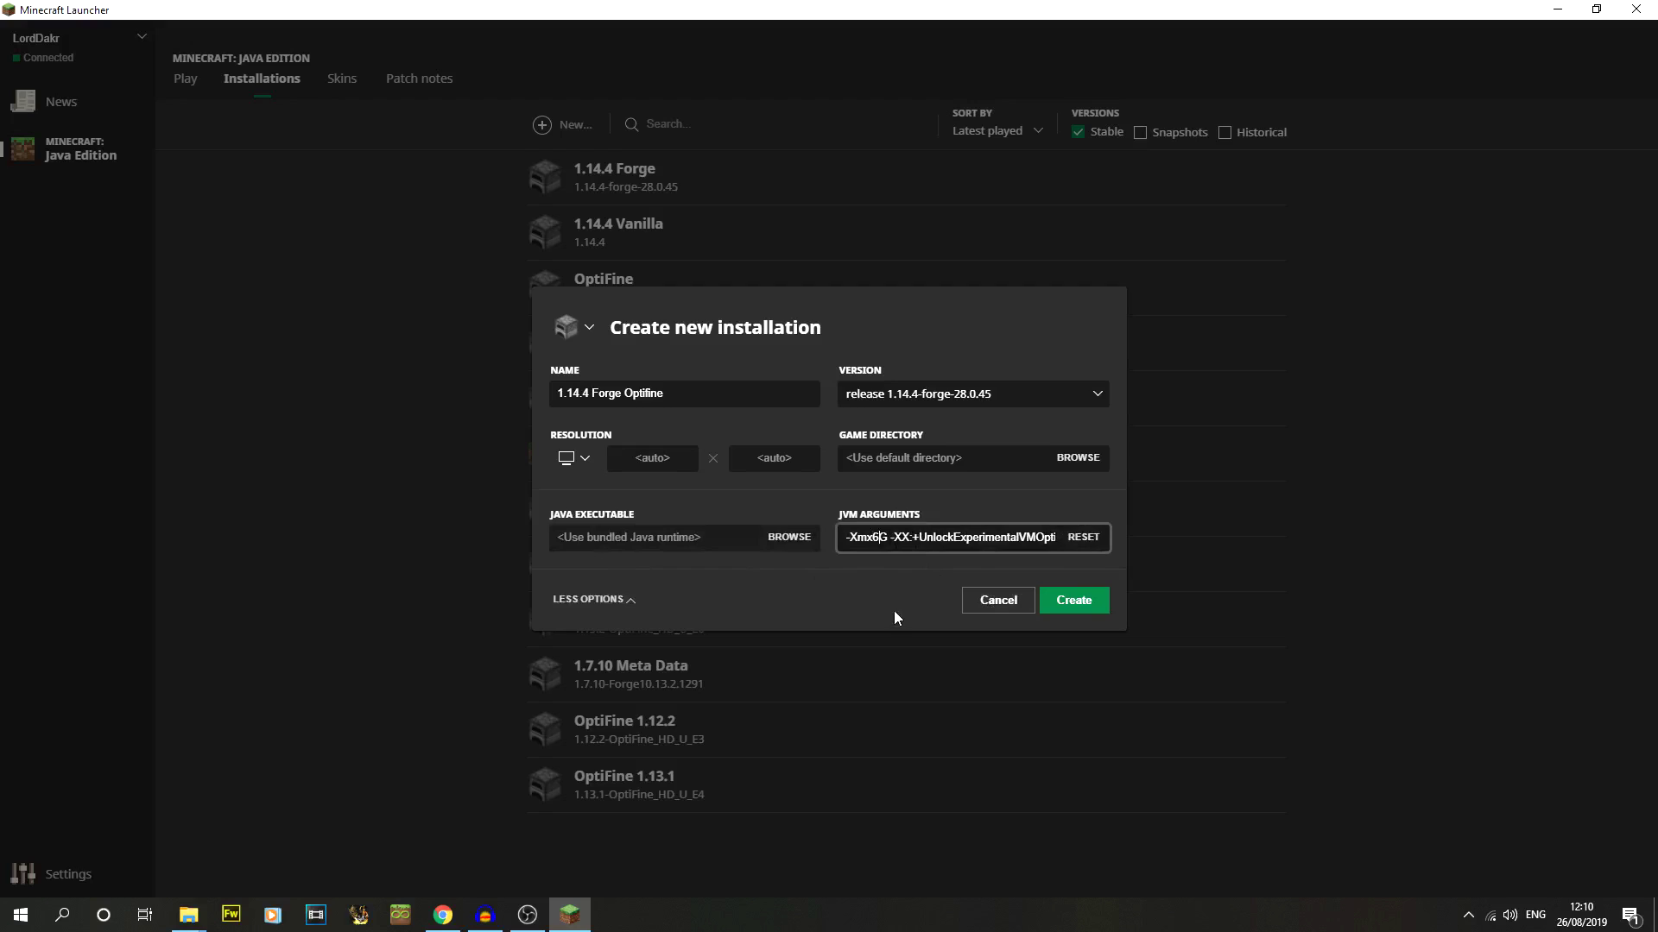
left_click(1073, 600)
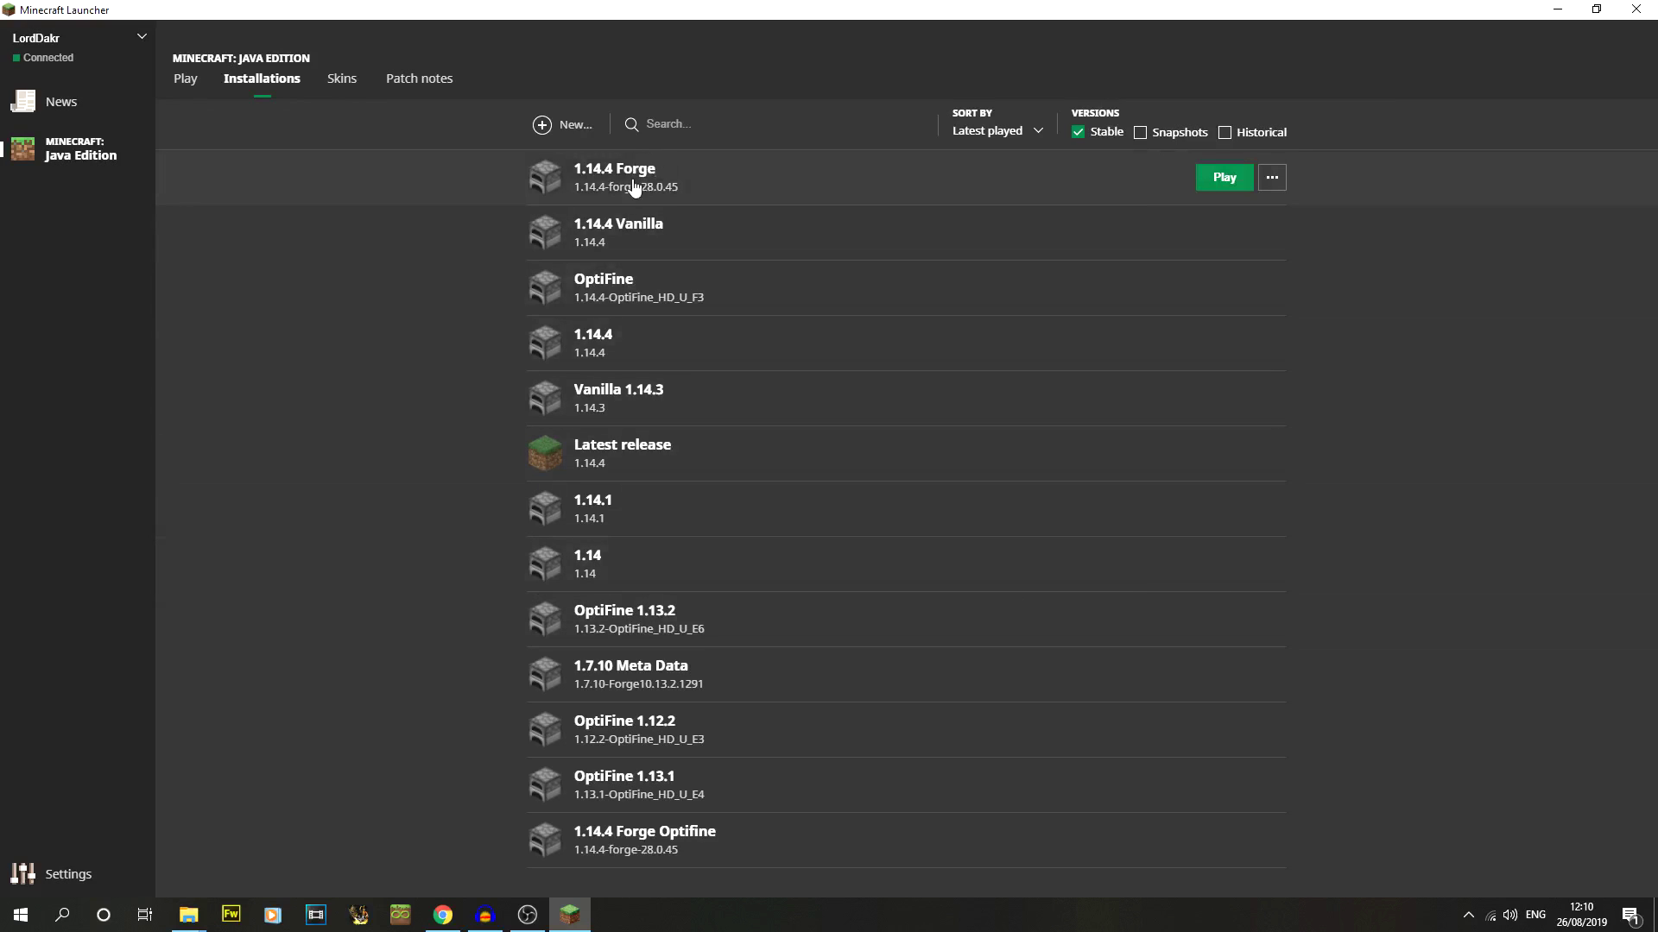
- Launch the game with the 1.14.4 Forge Optifine installation
left_click(673, 833)
left_click(1065, 569)
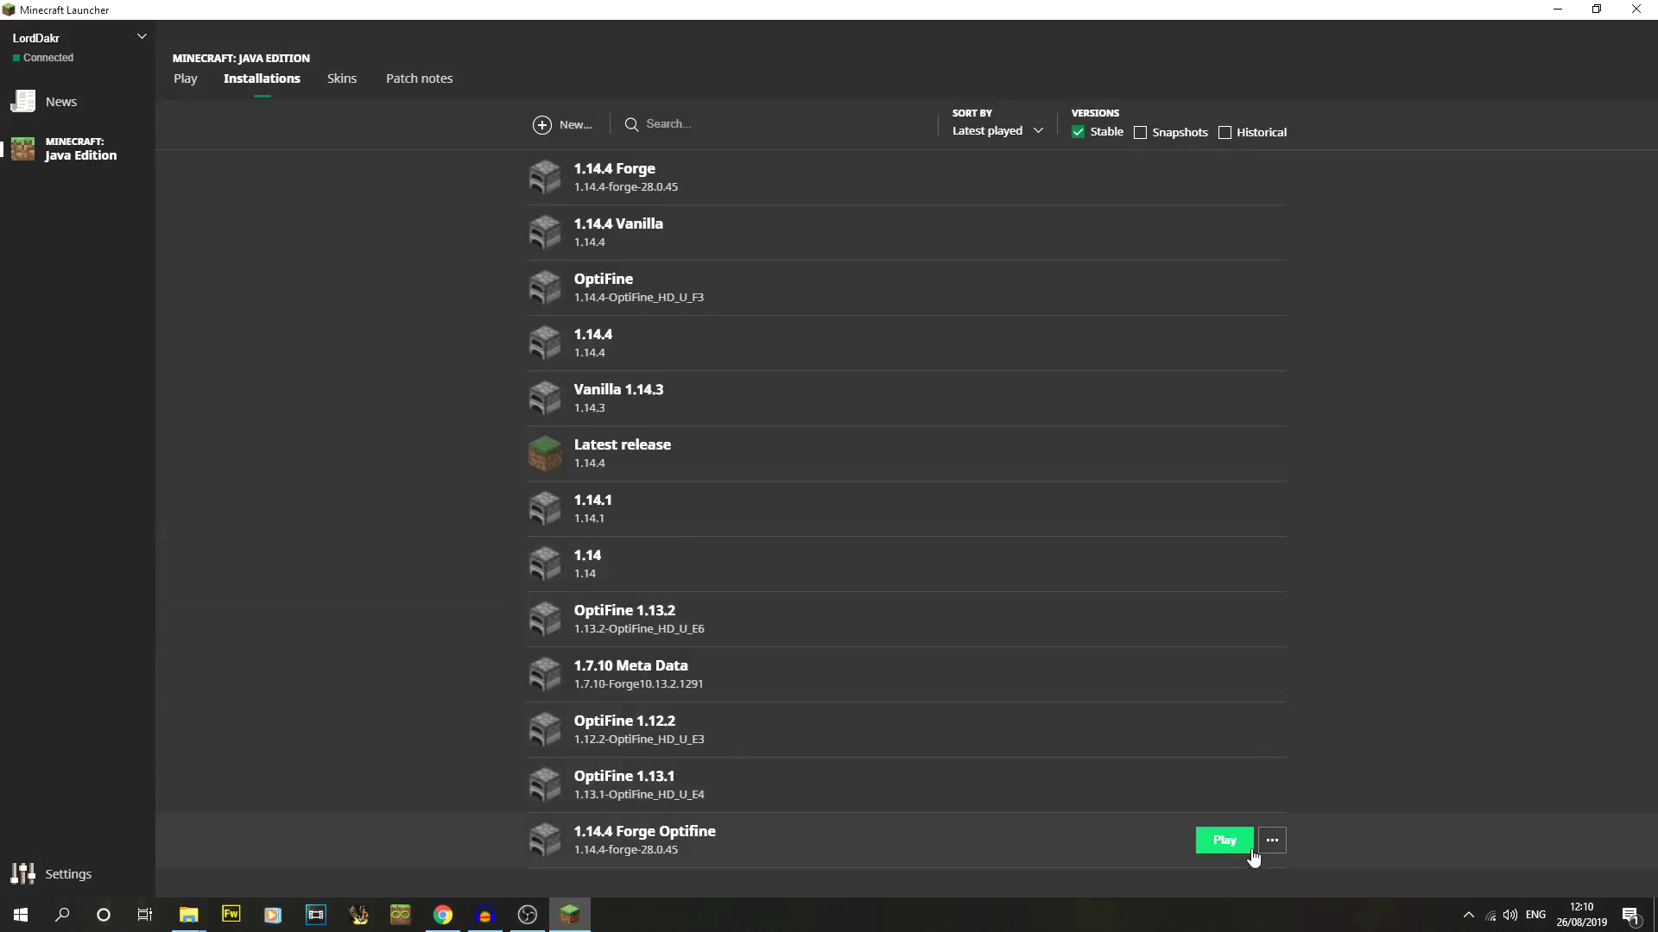
left_click(1230, 845)
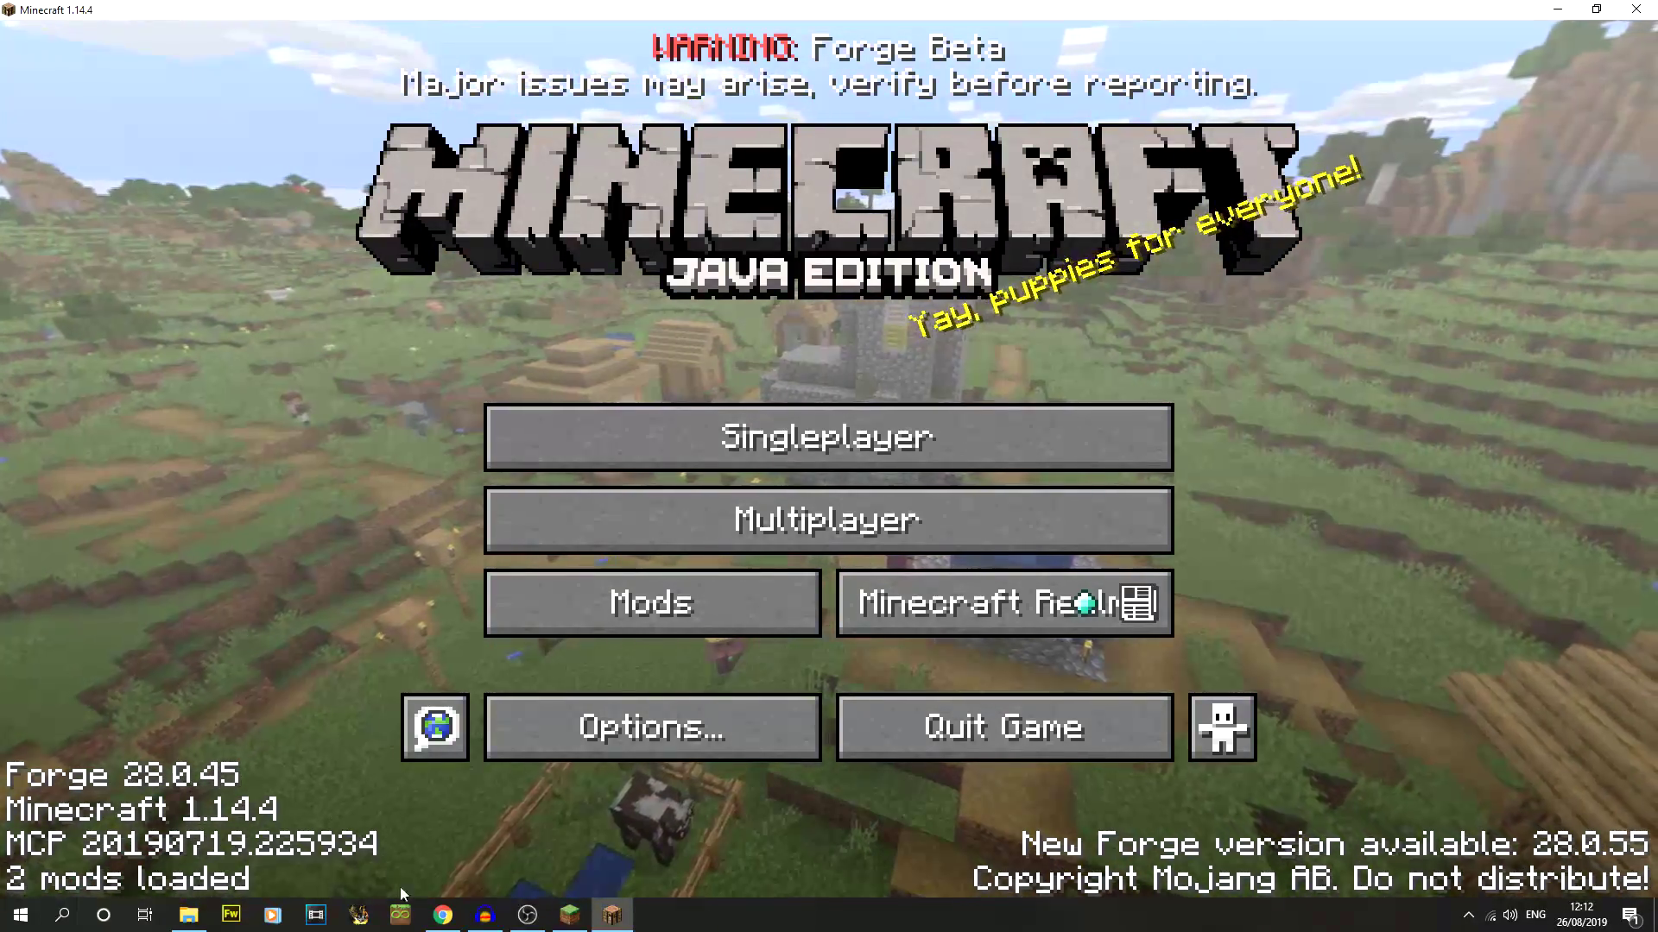
- Review the launch entries in the Minecraft game output log and return to the game's main menu
mouse_move(554, 914)
left_click(582, 837)
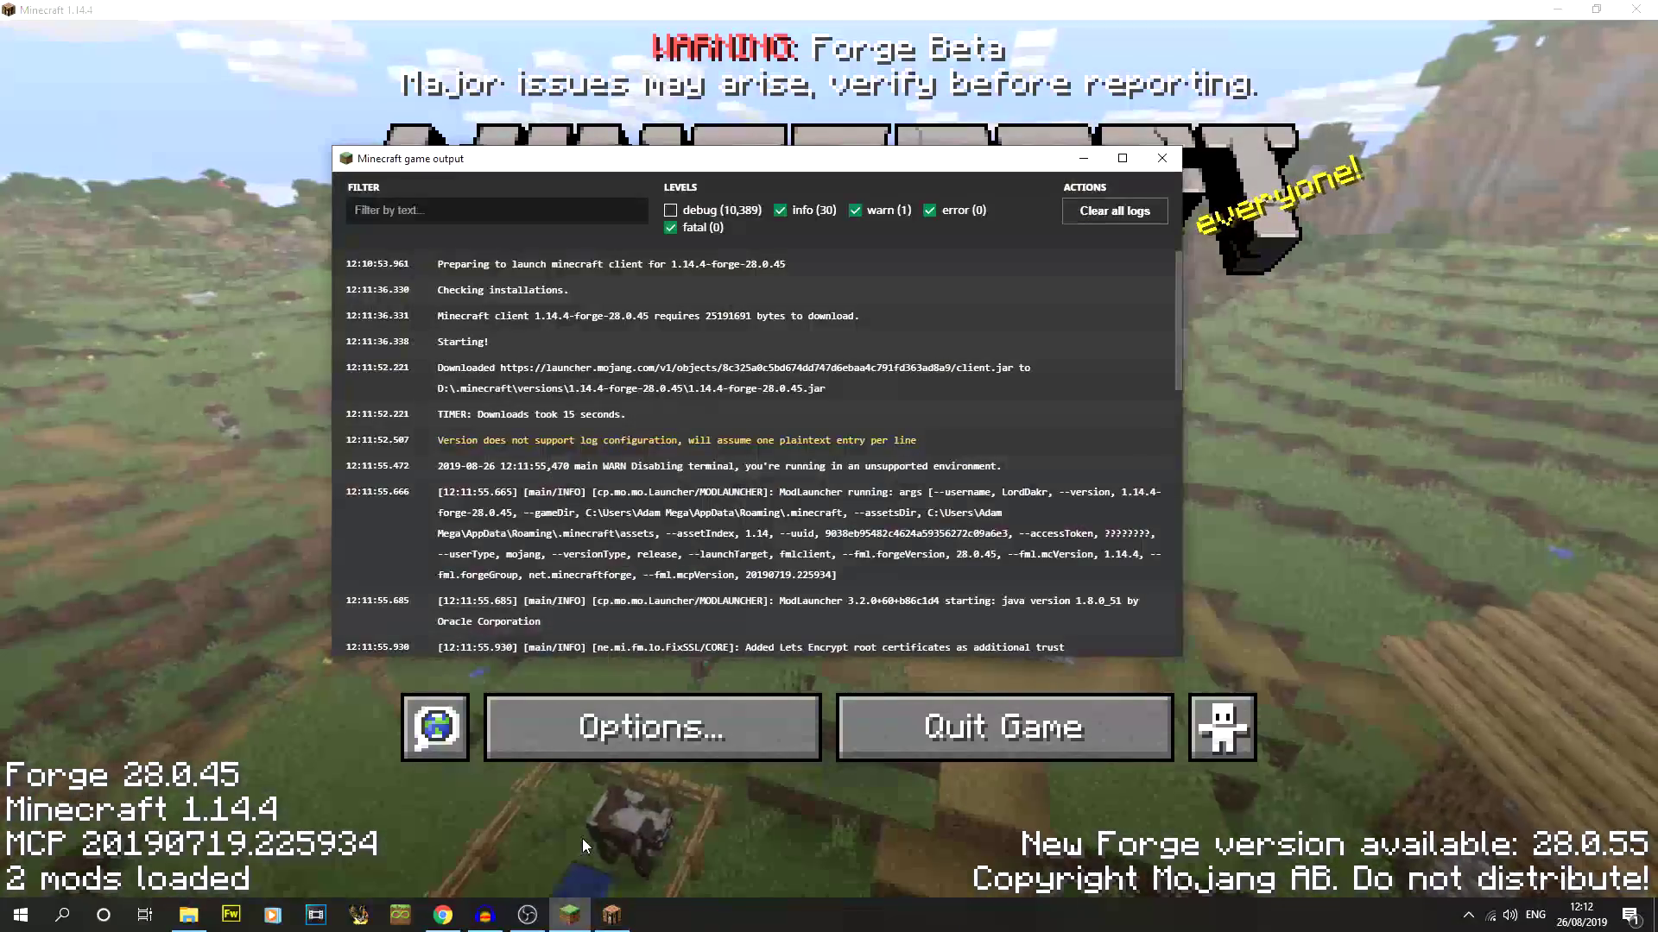
left_click_drag(524, 367, 828, 604)
left_click(827, 533)
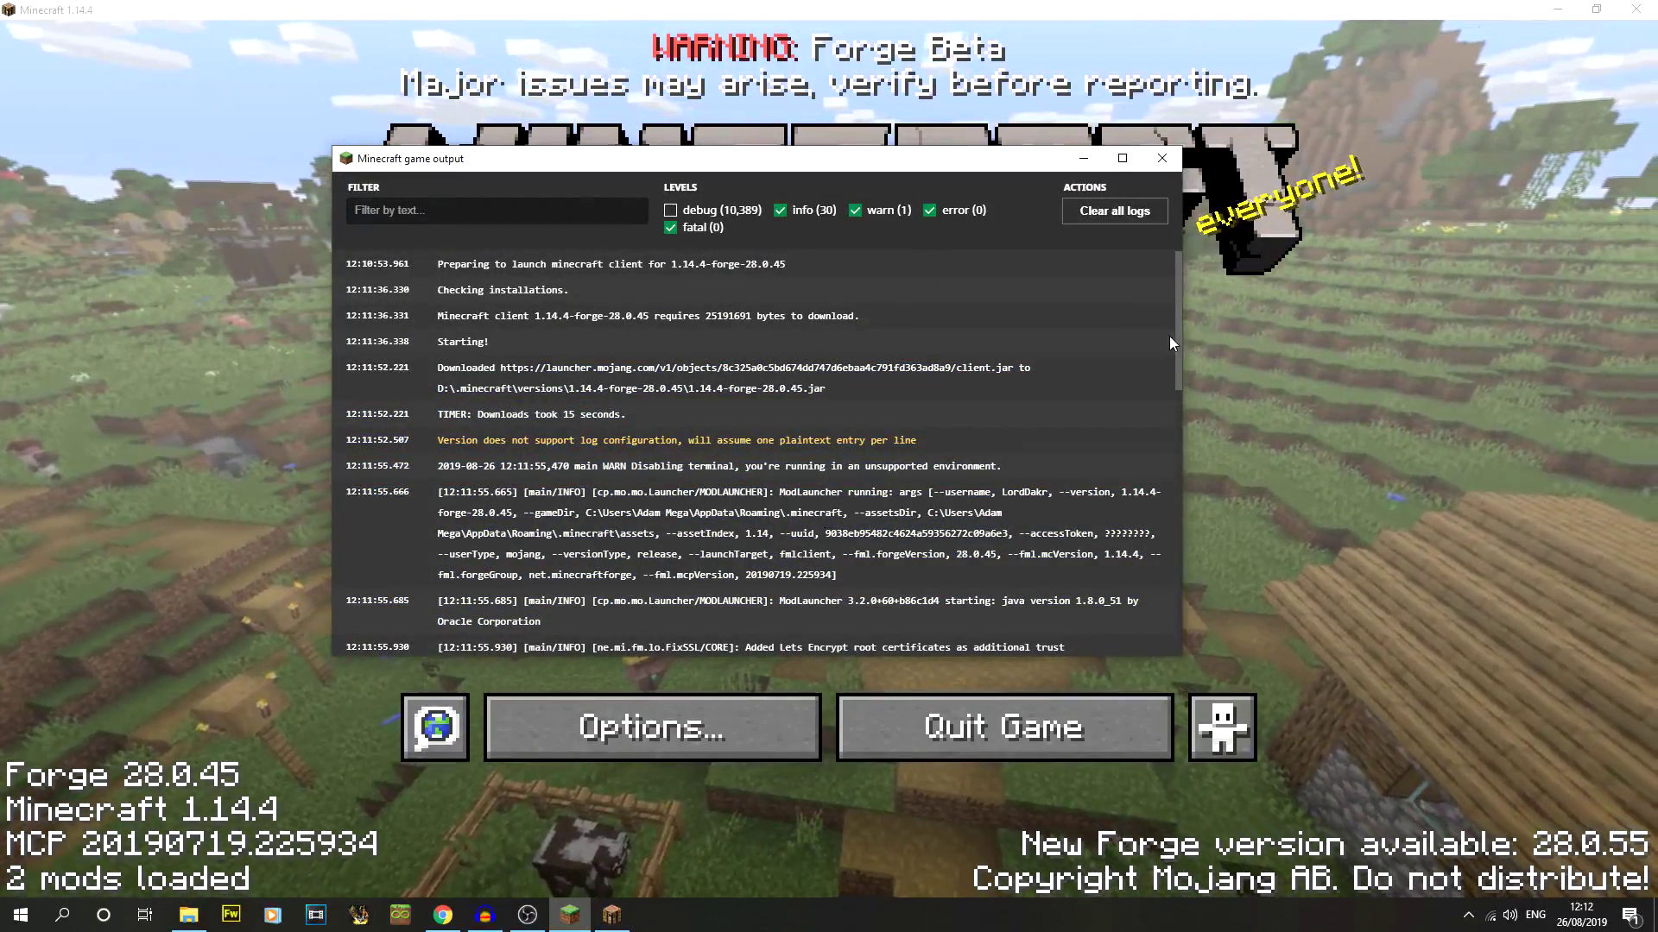
left_click_drag(1169, 336, 1158, 639)
left_click(157, 563)
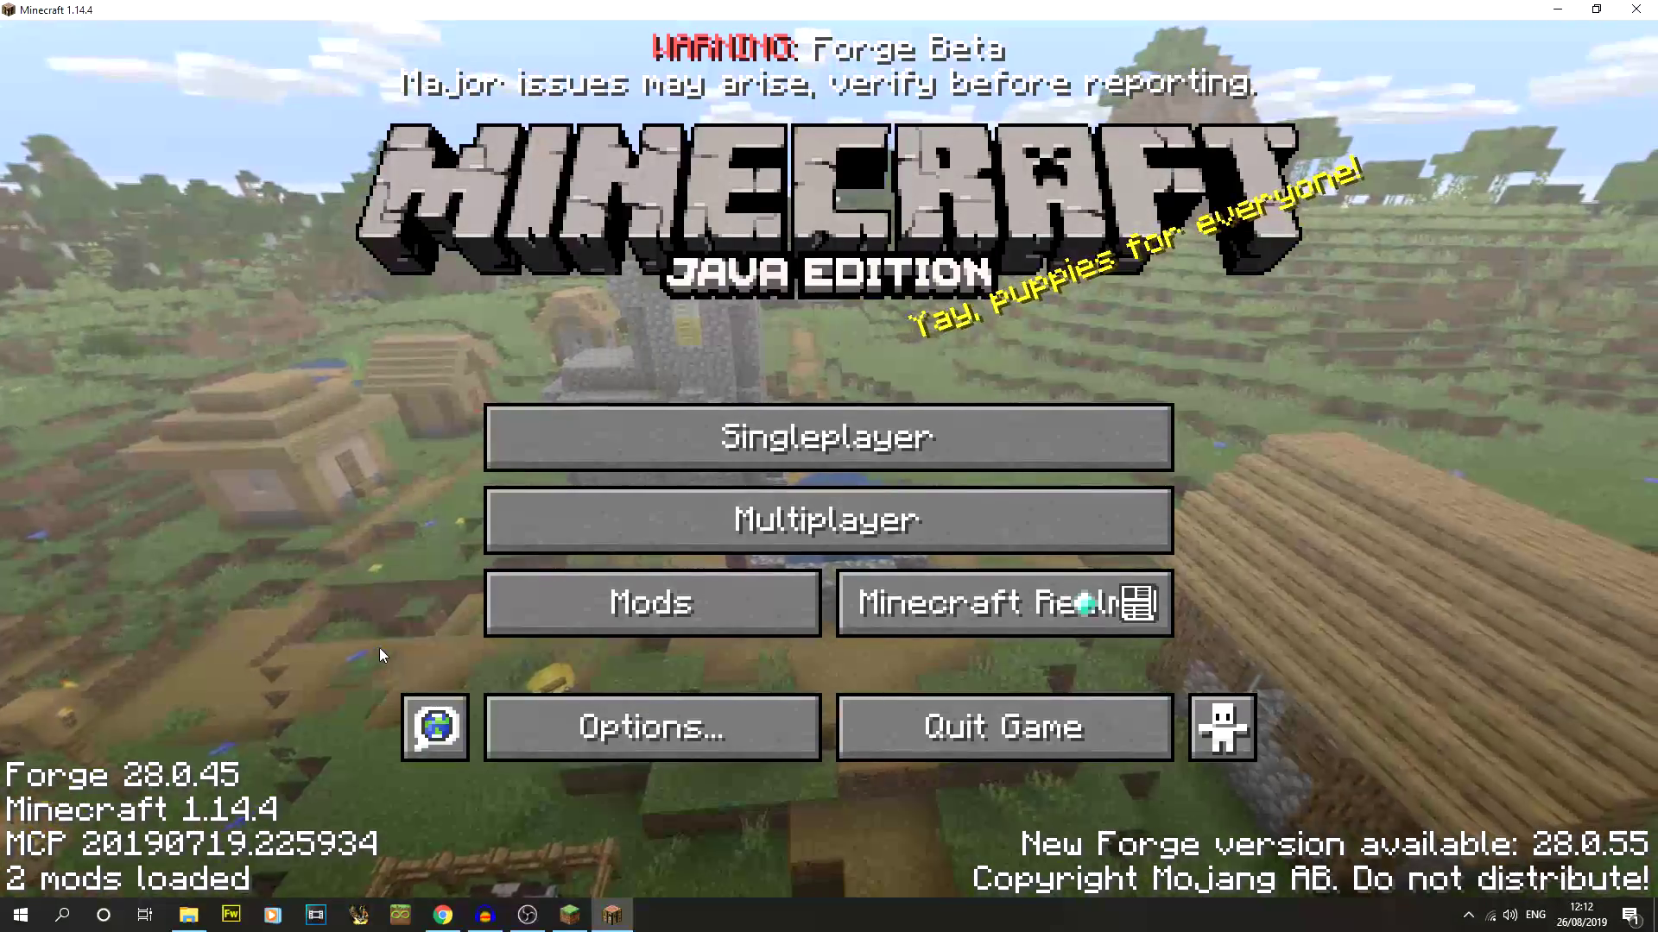
- Examine the details of the Forge and Minecraft entries in the game's mod list
left_click(609, 604)
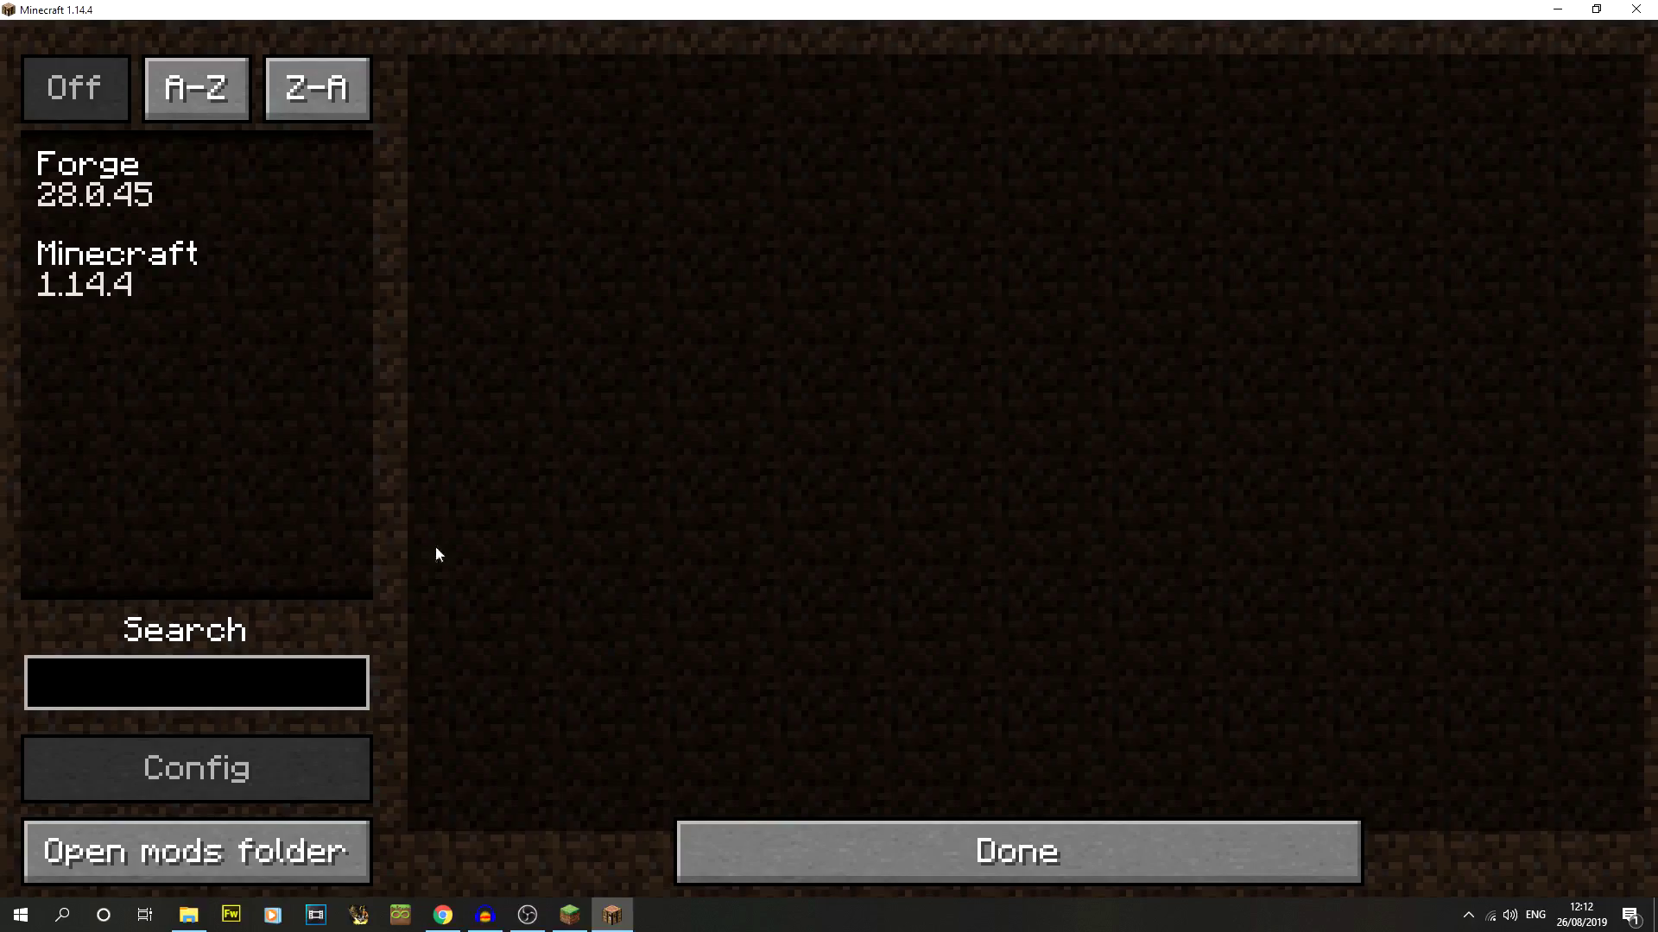
left_click(173, 259)
left_click(172, 186)
left_click(176, 259)
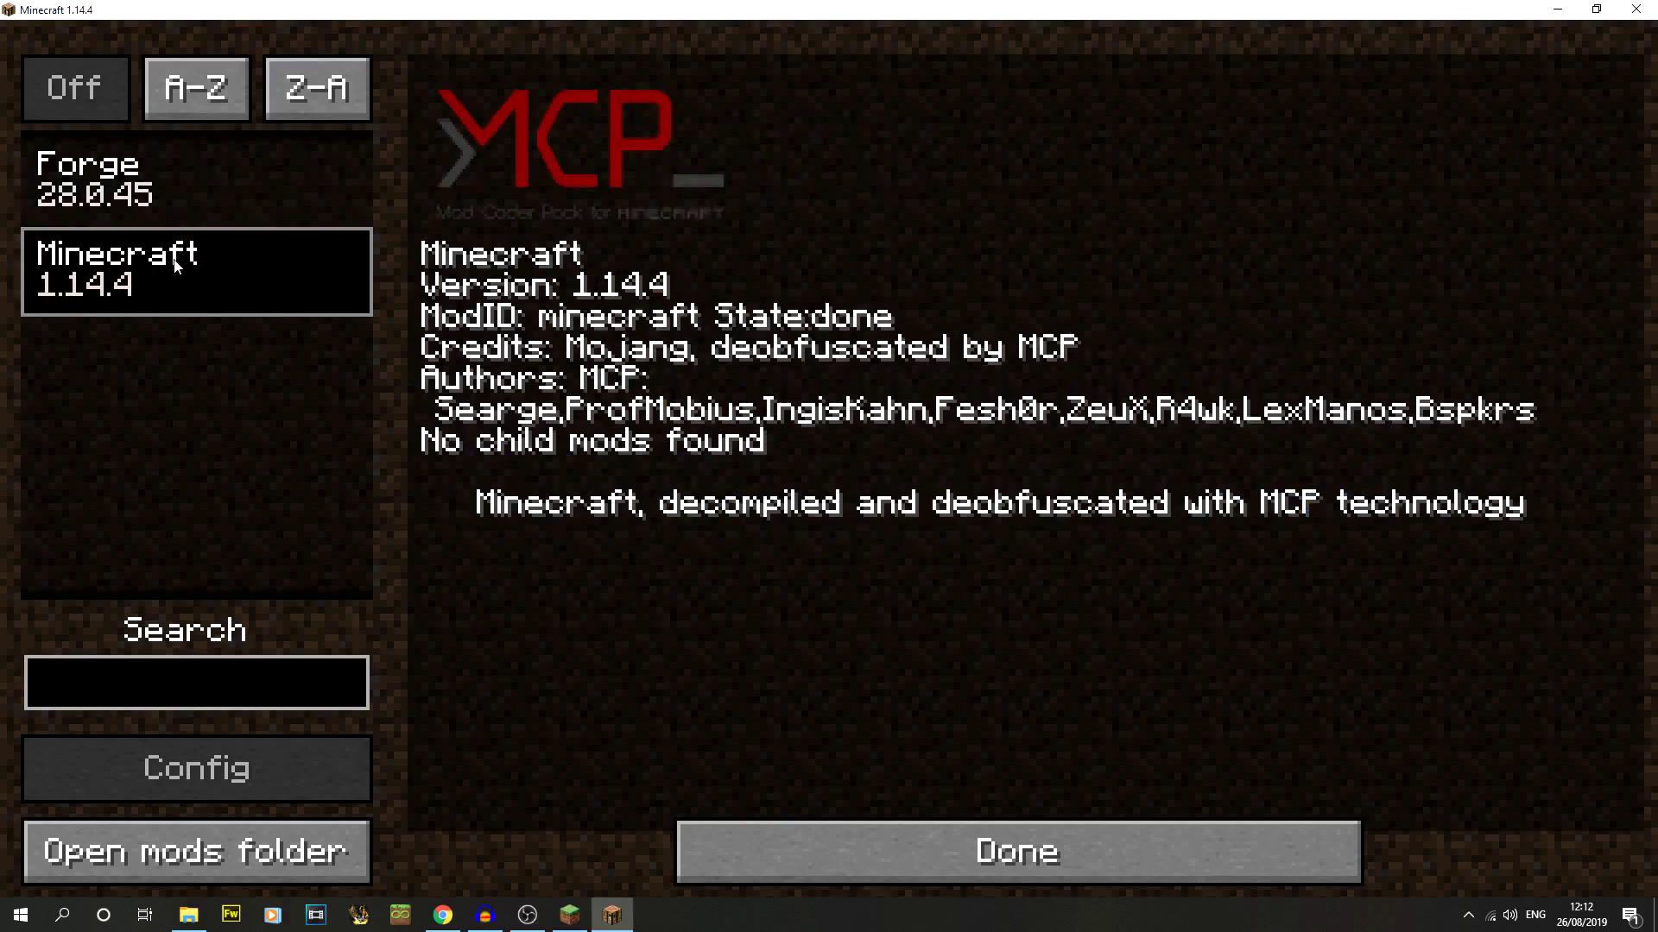
- Open the mods folder from the game, look inside OLD Mods Folder under .minecraft, and return to the mods folder
left_click(265, 850)
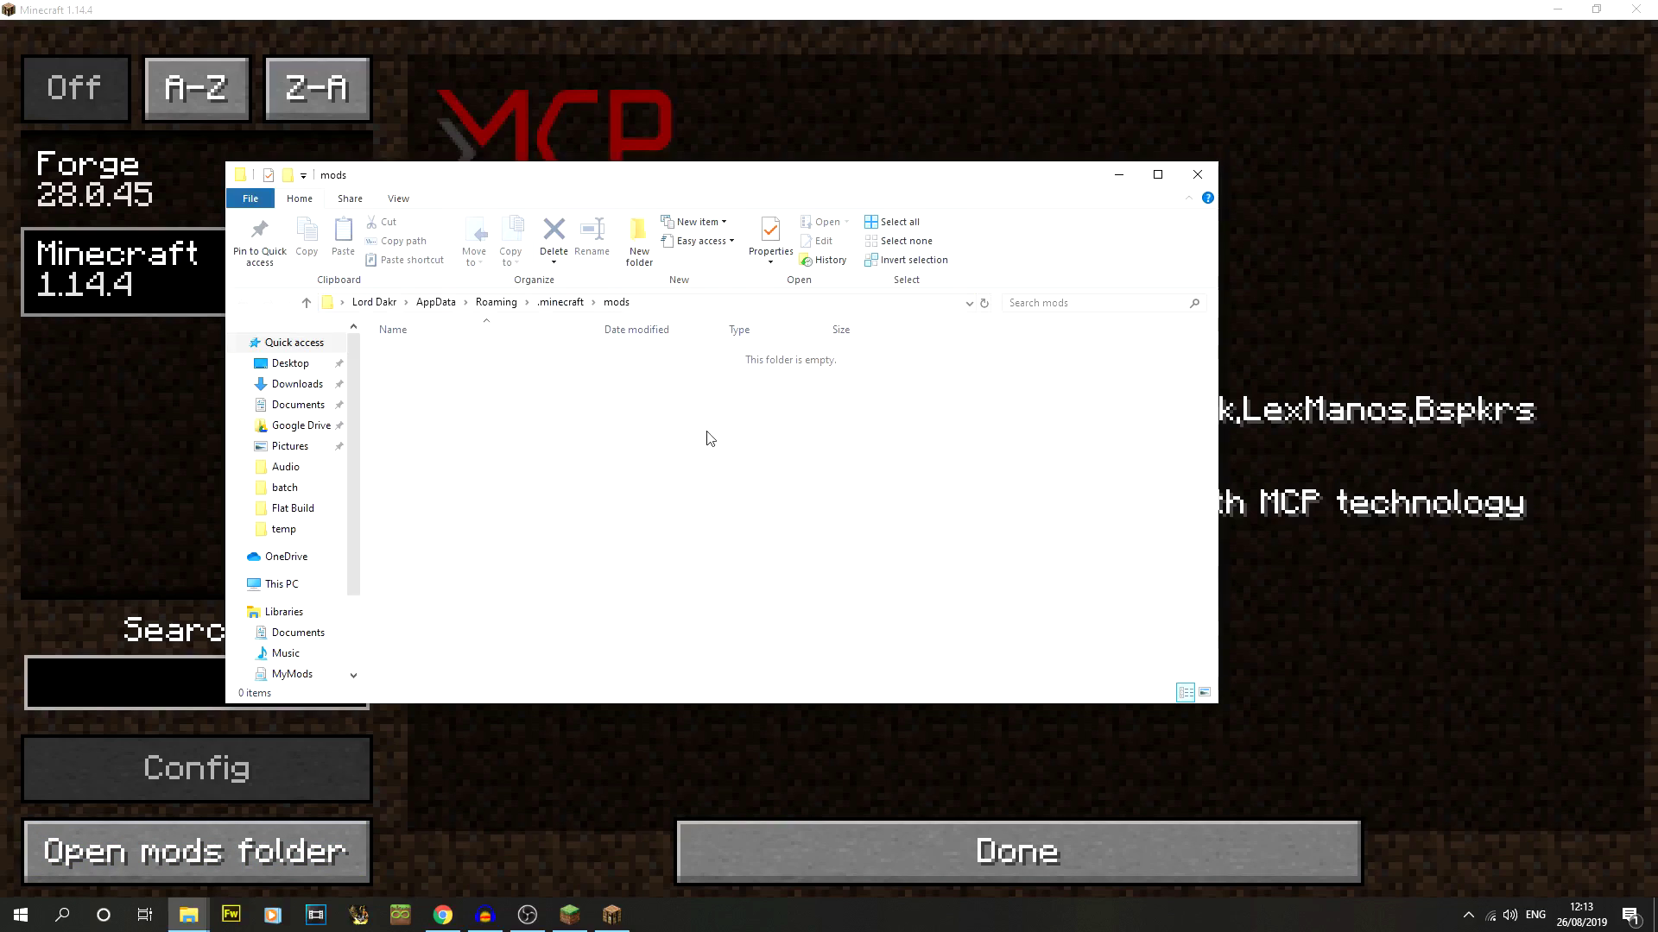
left_click(561, 303)
scroll(503, 415, "up", 2)
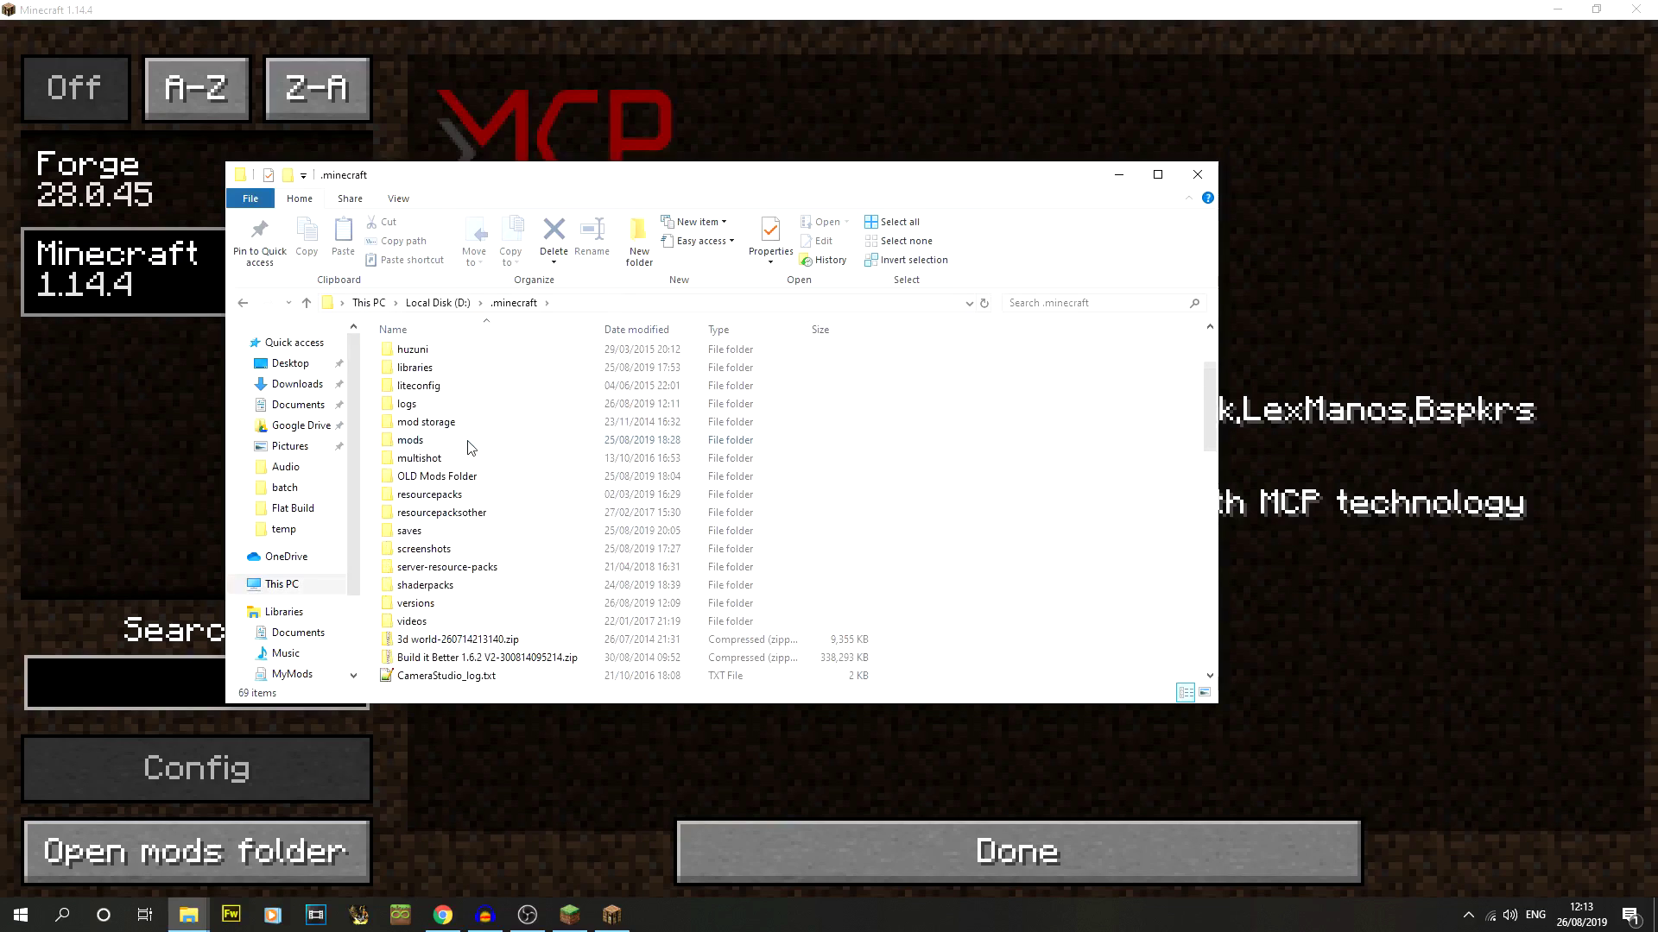
double_click(464, 477)
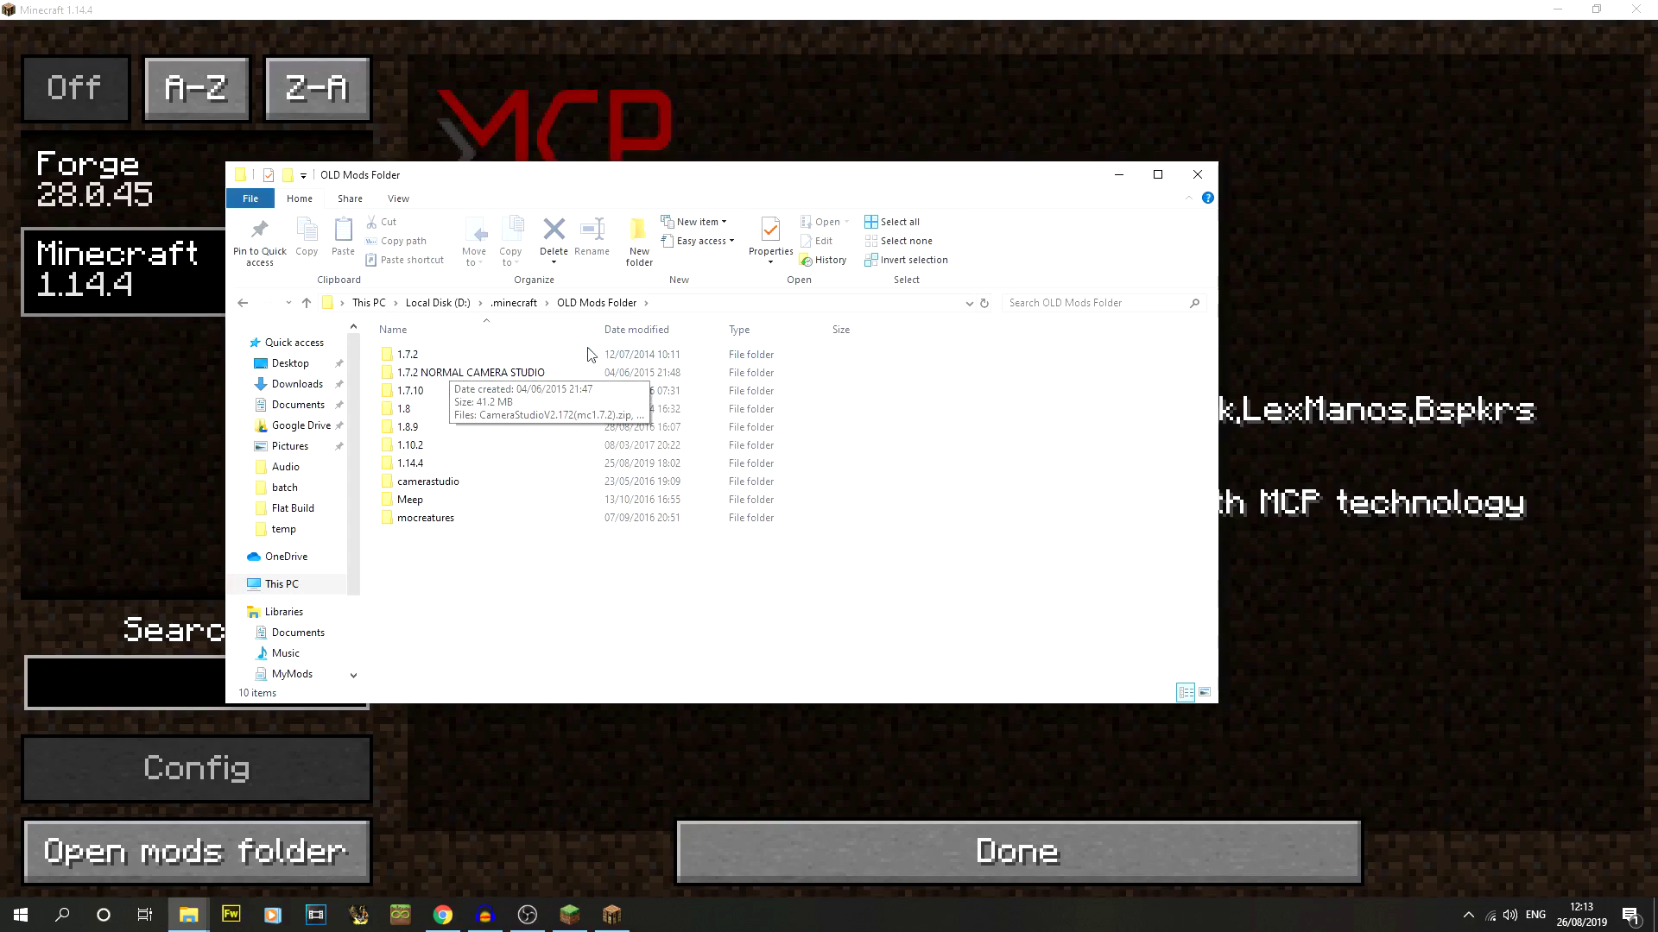
left_click(518, 304)
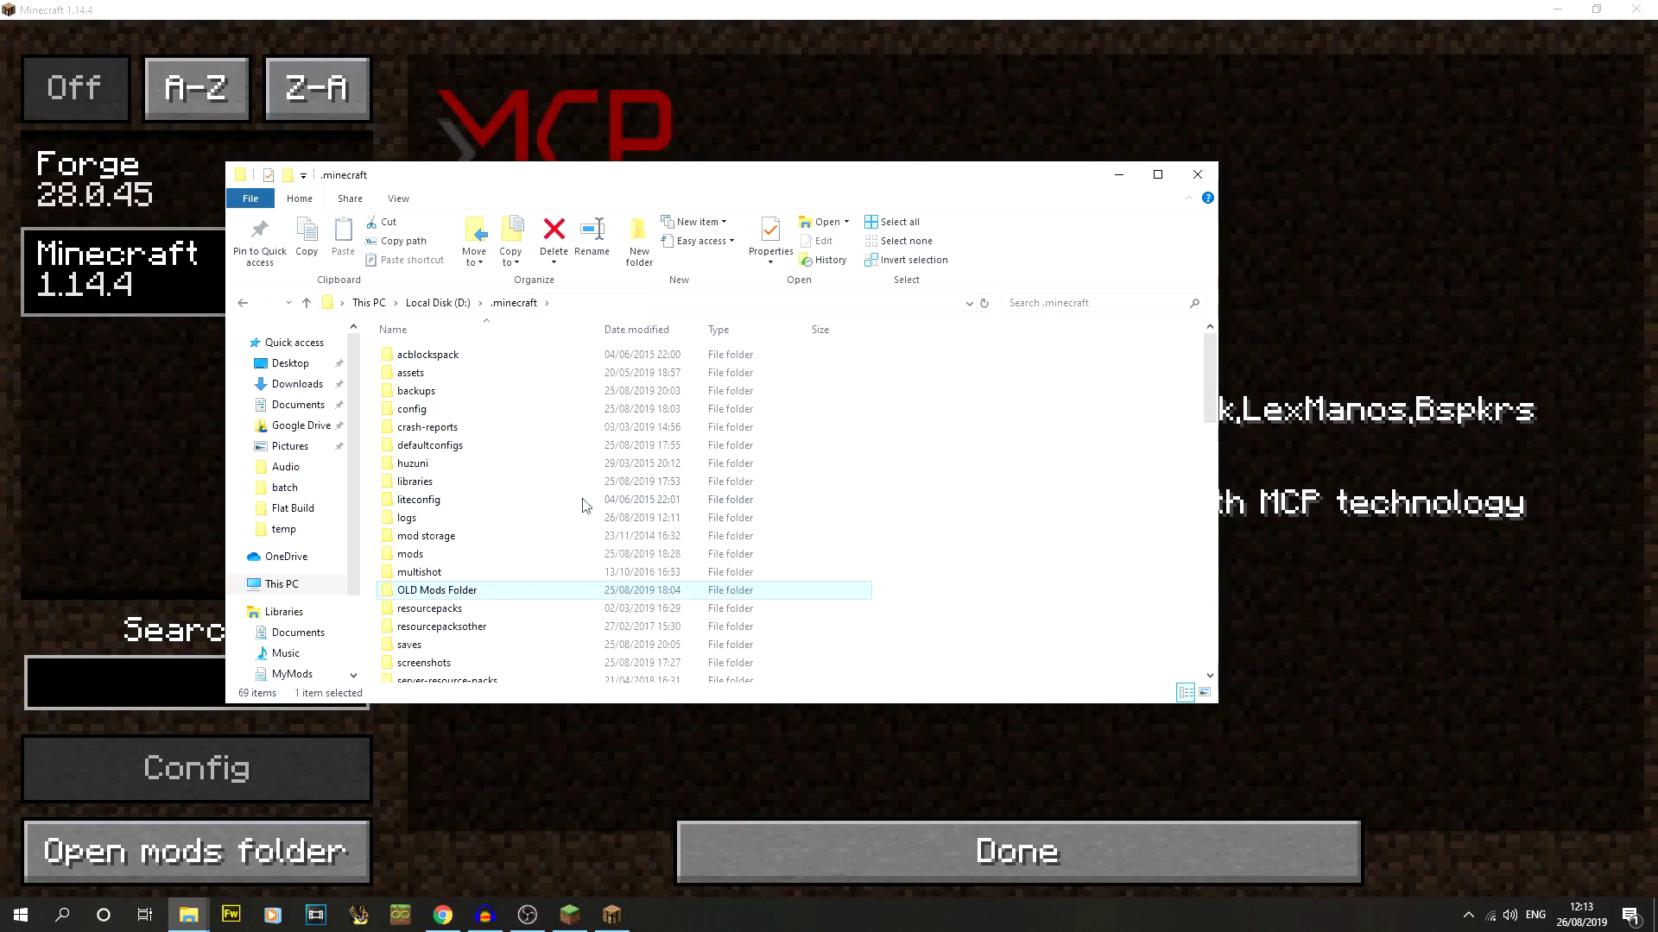
double_click(464, 555)
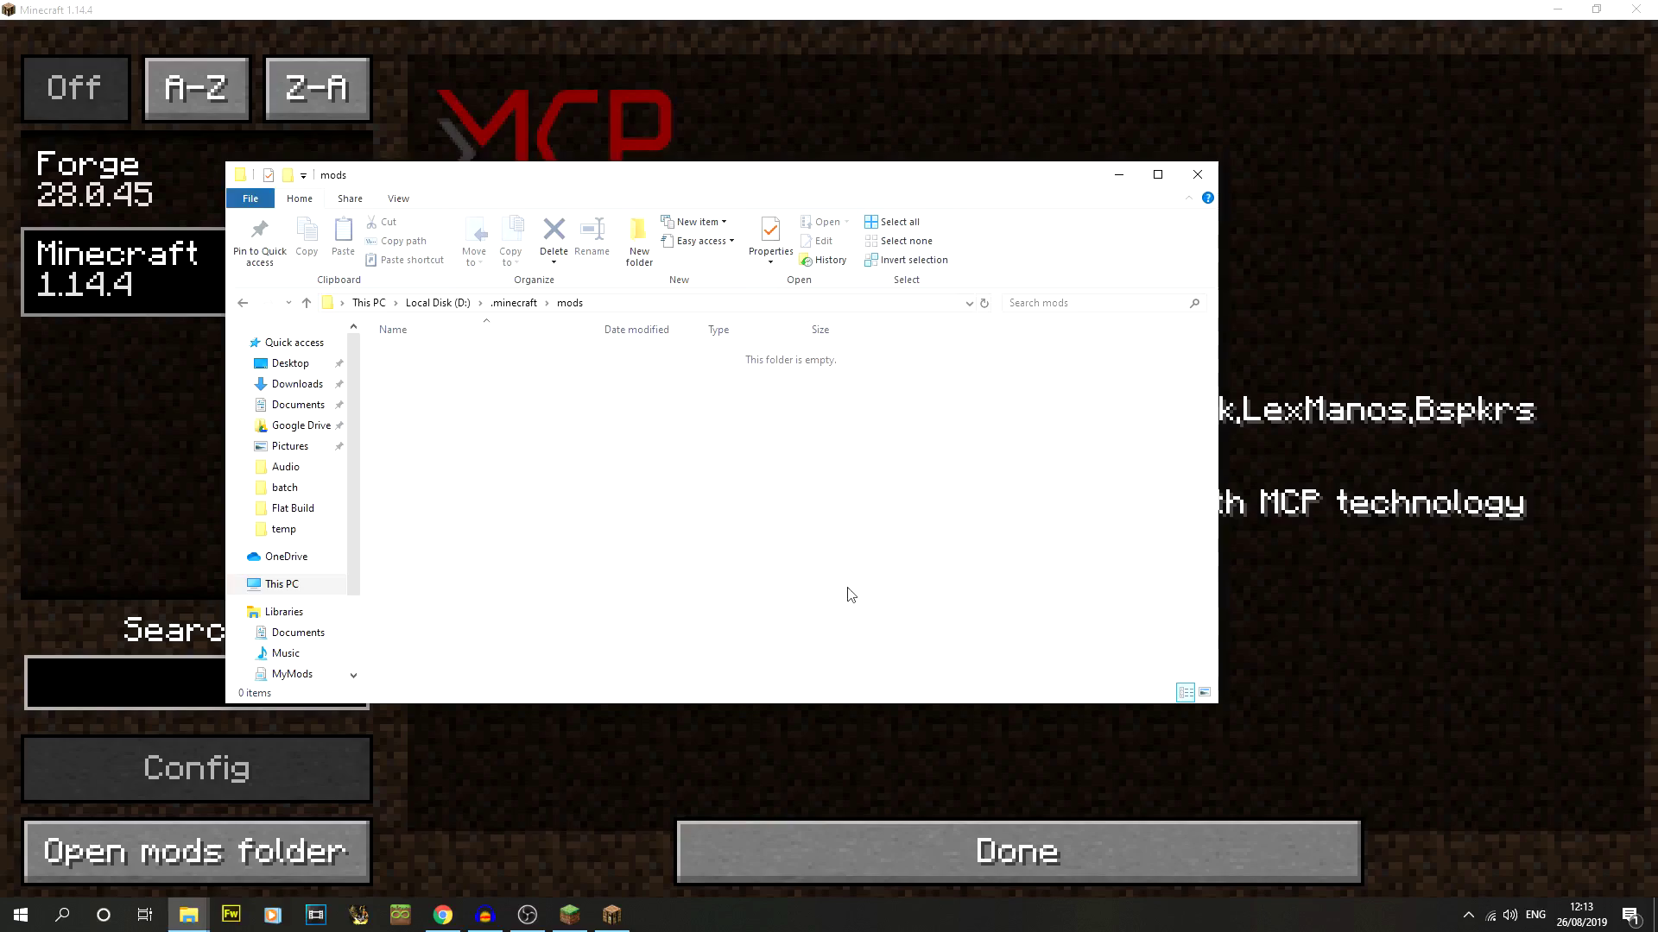
- Leave the mod list, quit the game, and close the game output log
left_click(1127, 839)
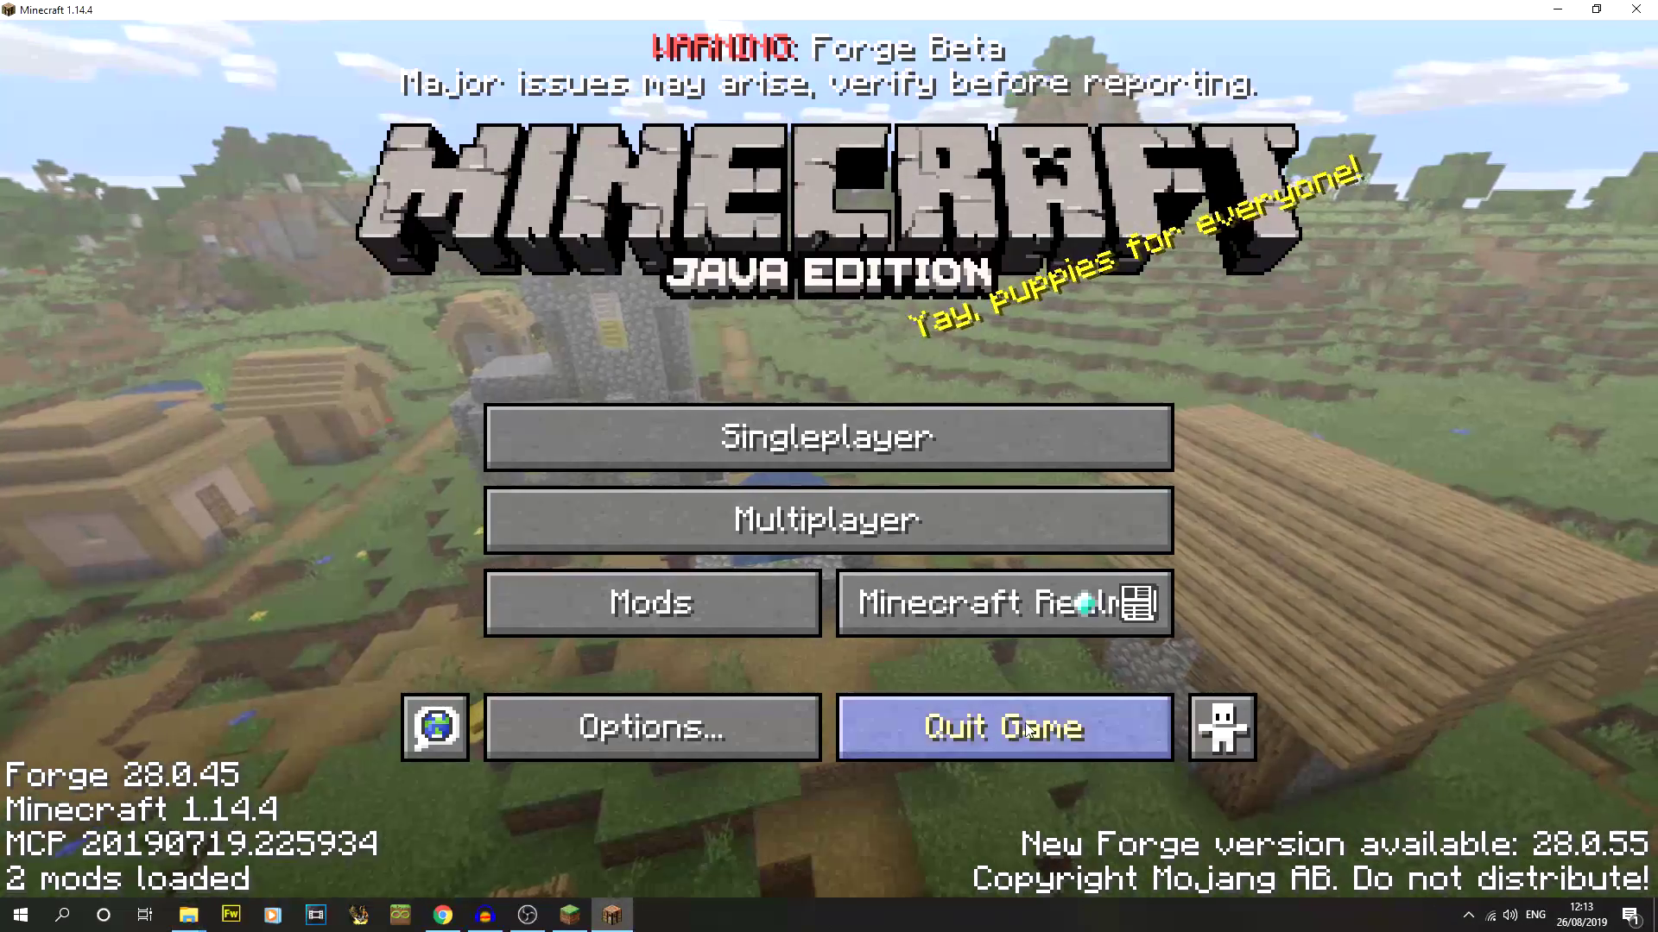
left_click(1021, 724)
left_click(716, 159)
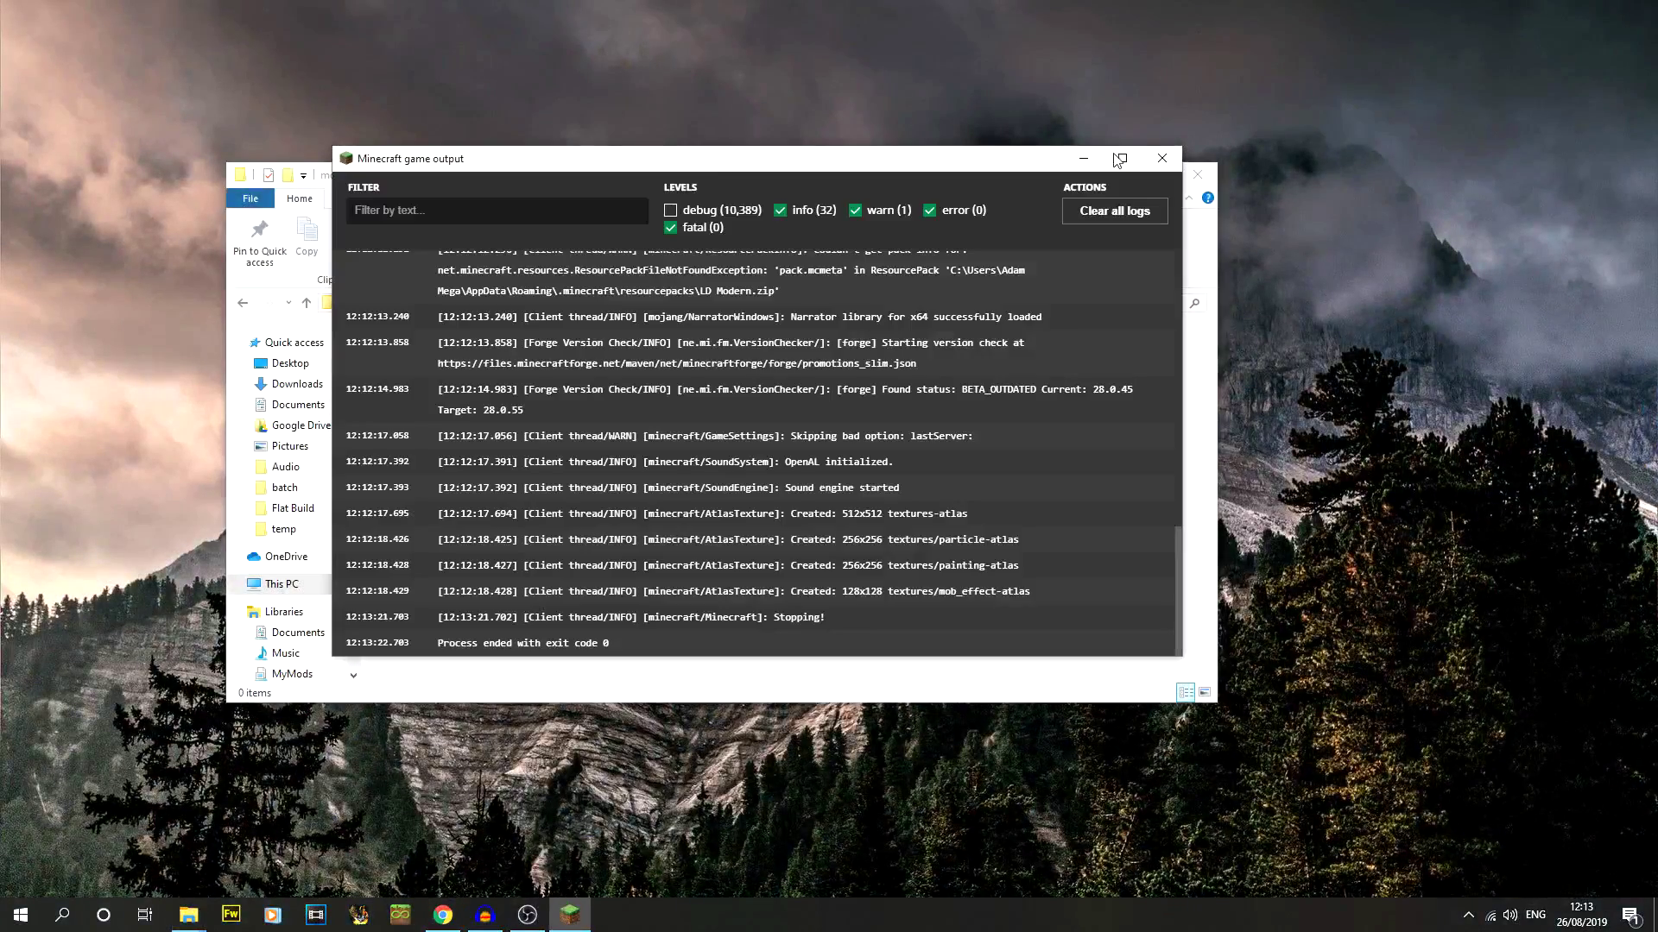
left_click(1149, 158)
- Switch to the browser, open the download link of OptiFine 1.14.4 HD U F4 pre2, and get past the ad page
left_click(442, 915)
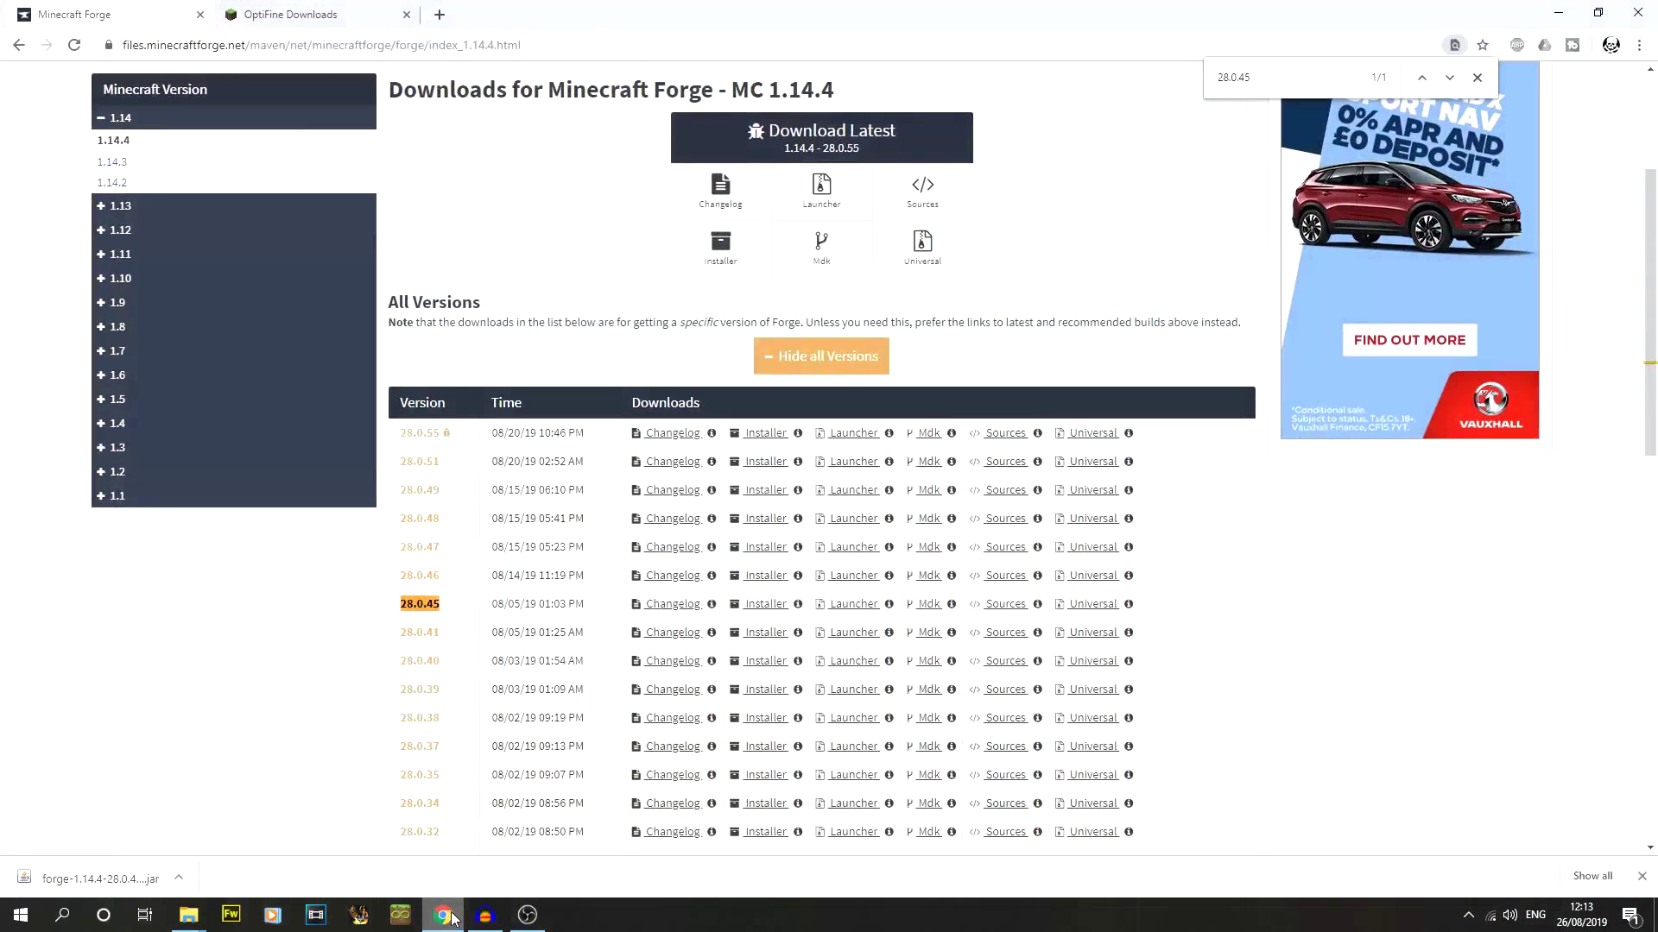
left_click(299, 10)
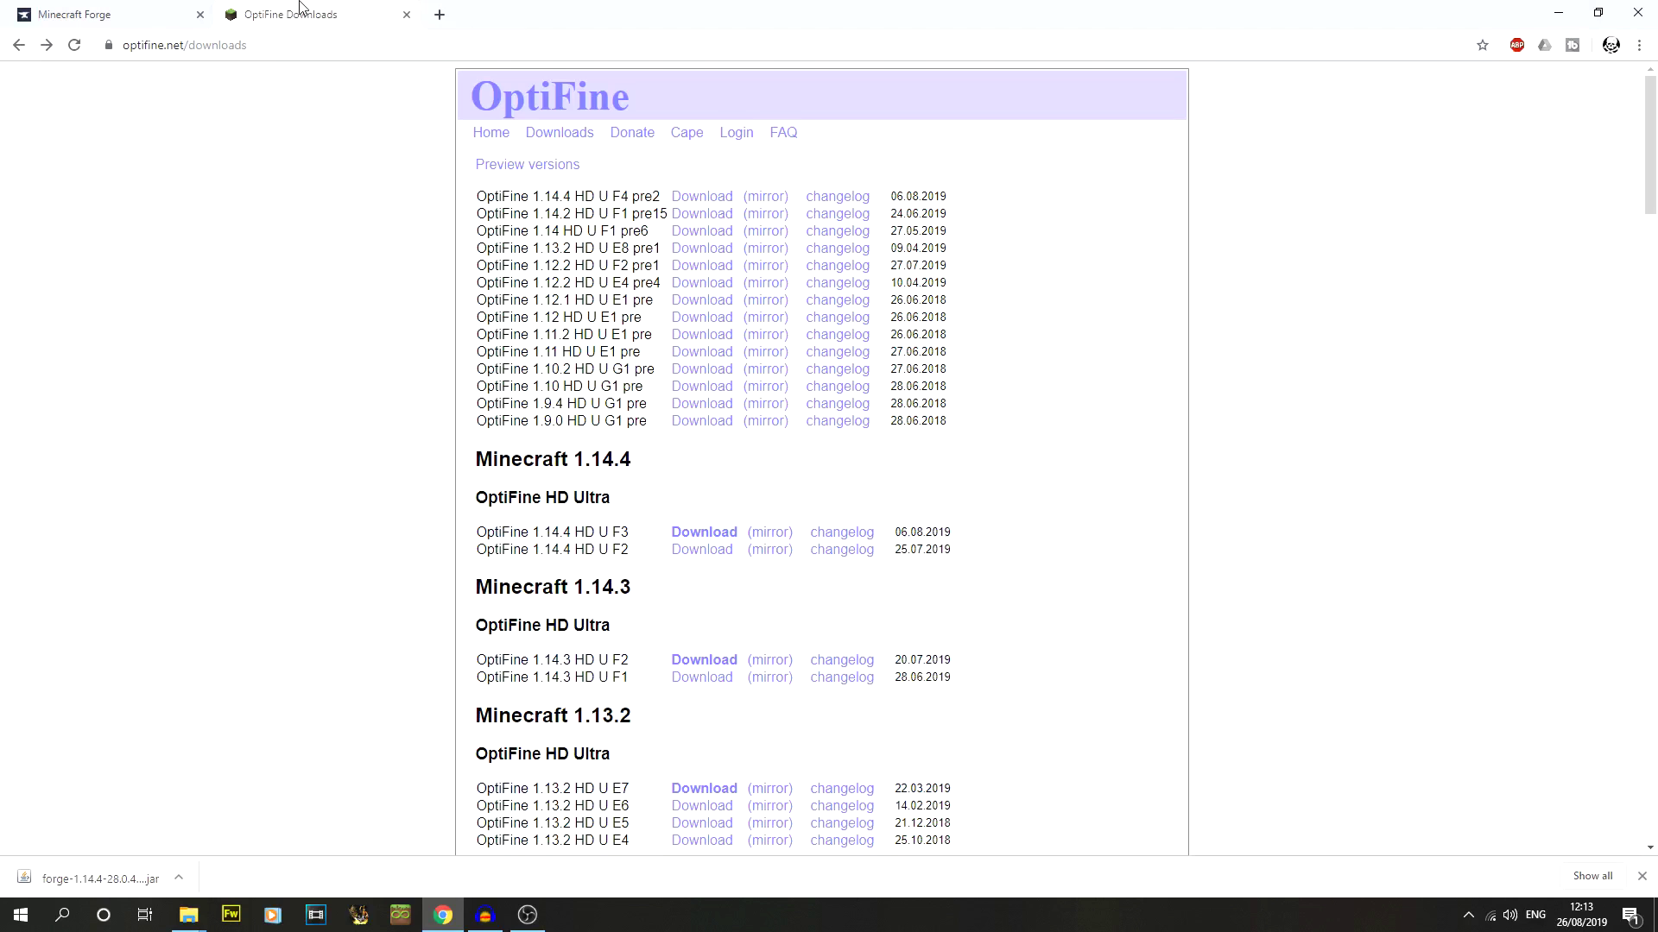
left_click_drag(487, 196, 661, 192)
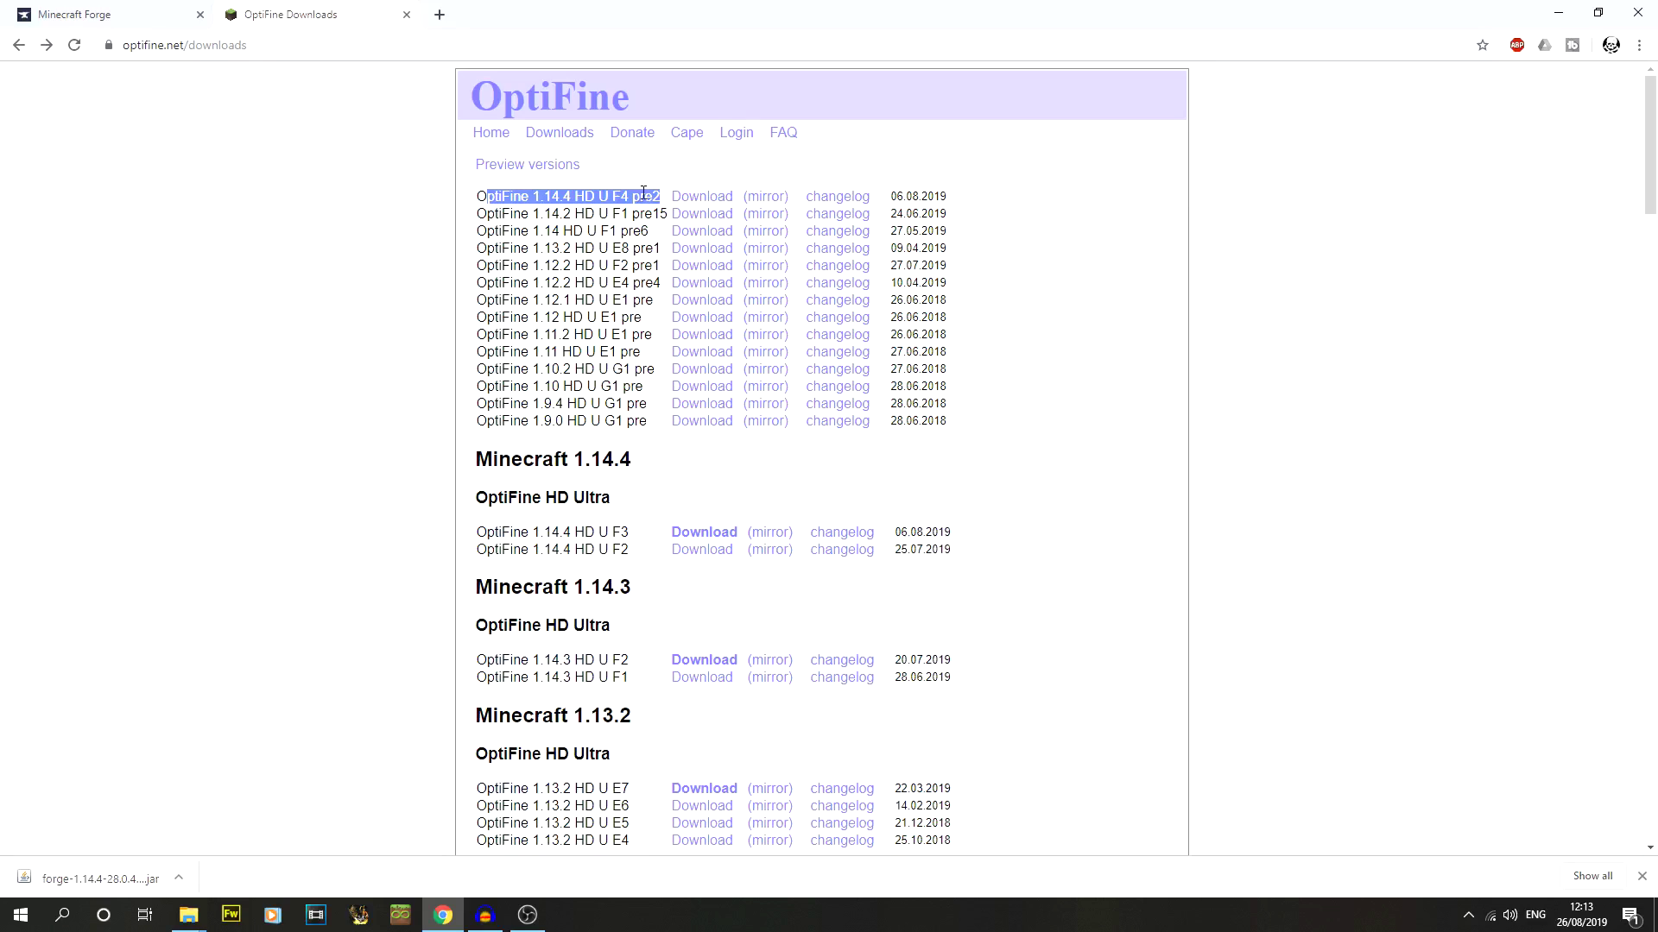
left_click(621, 191)
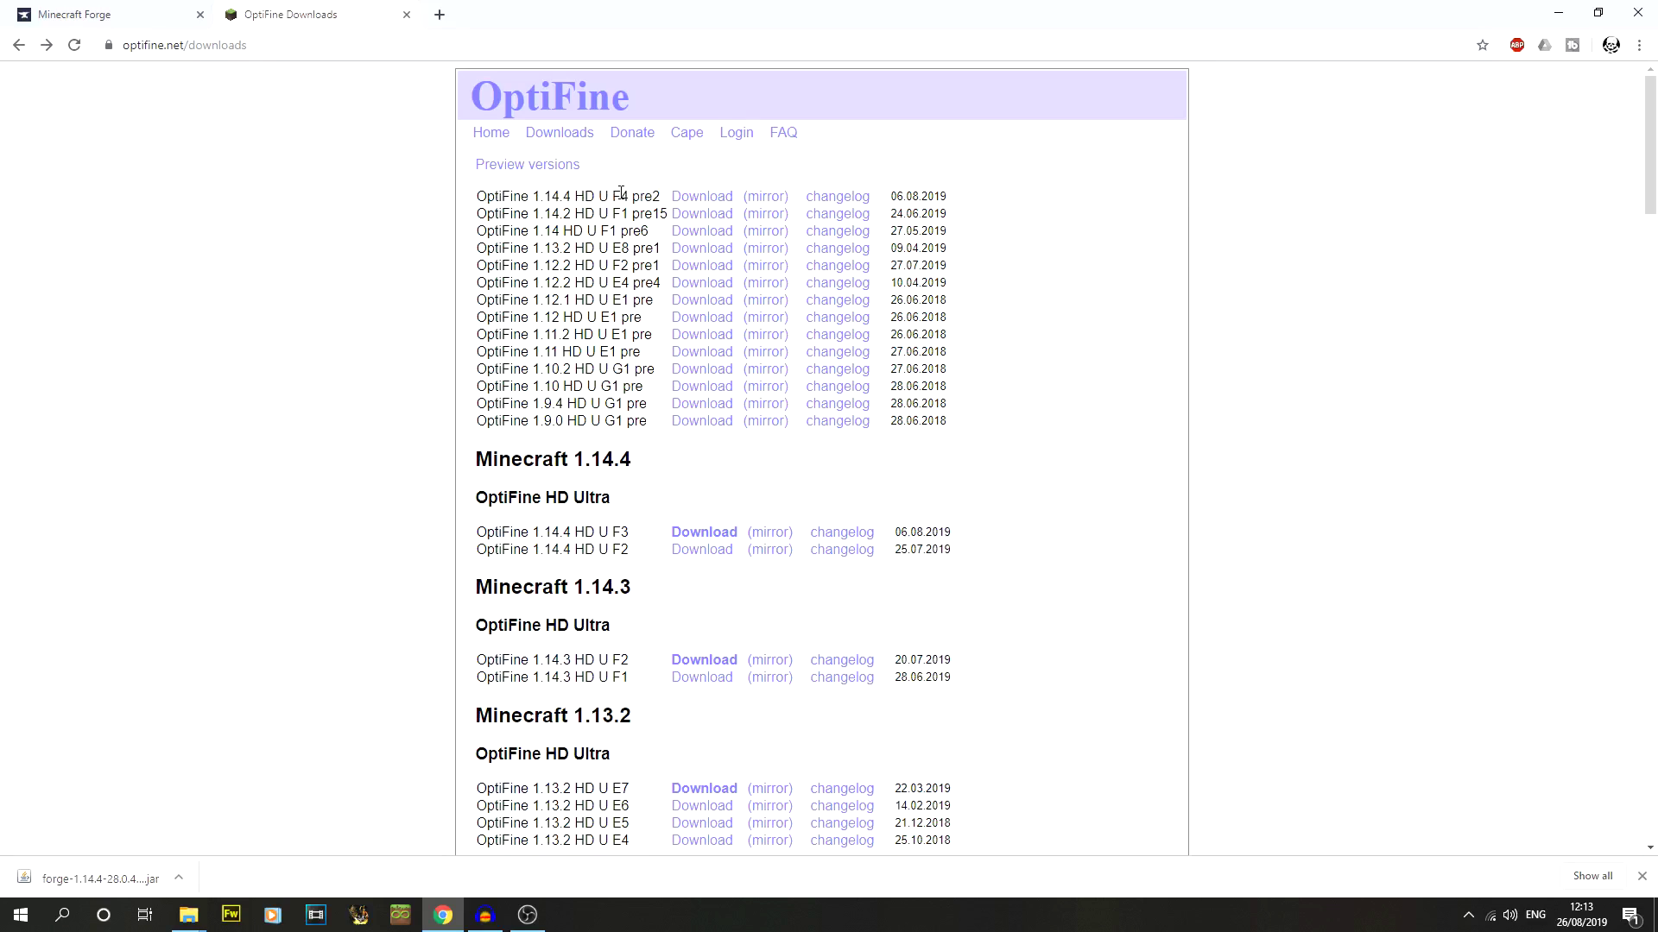
right_click(717, 198)
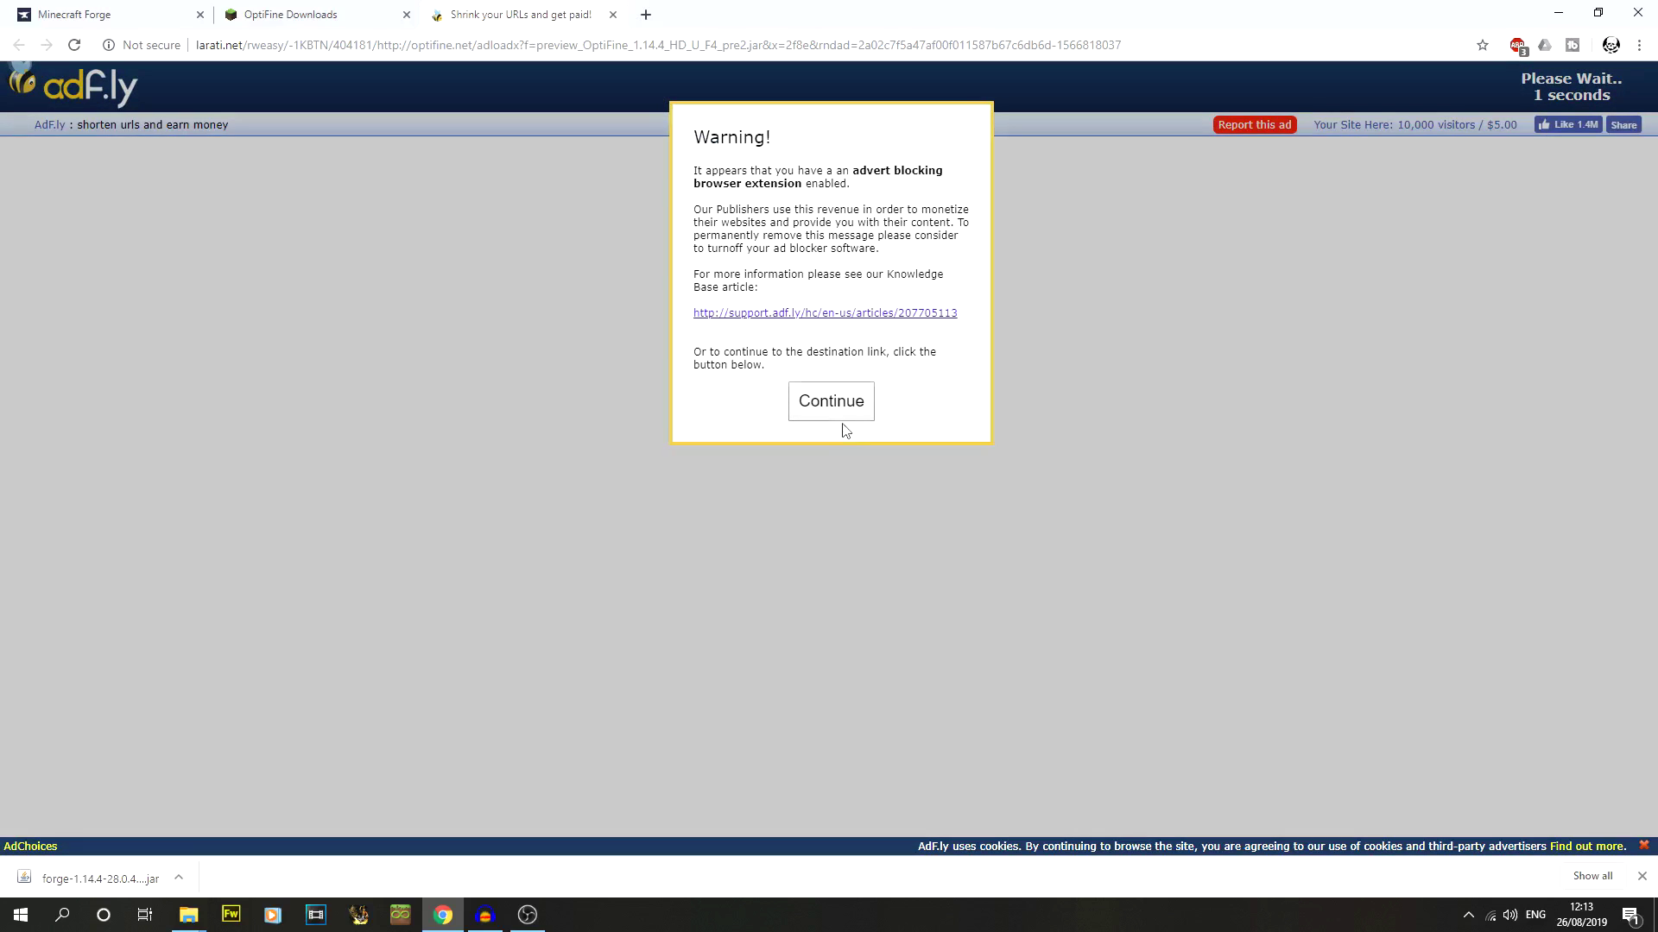
left_click(855, 413)
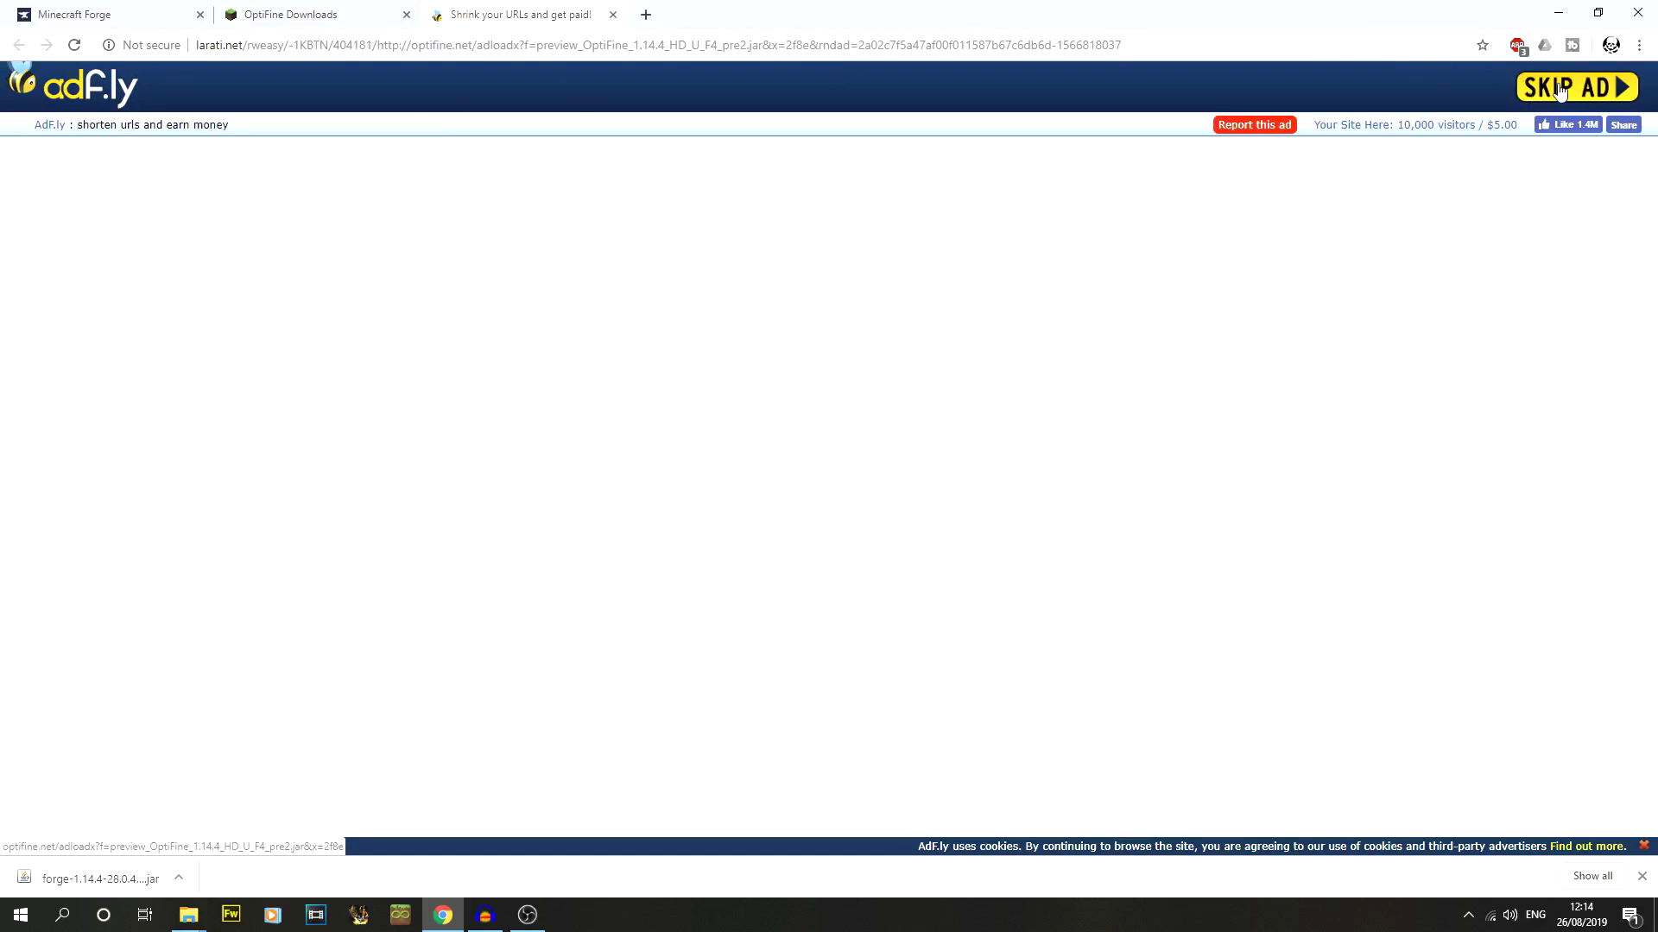
left_click(1609, 87)
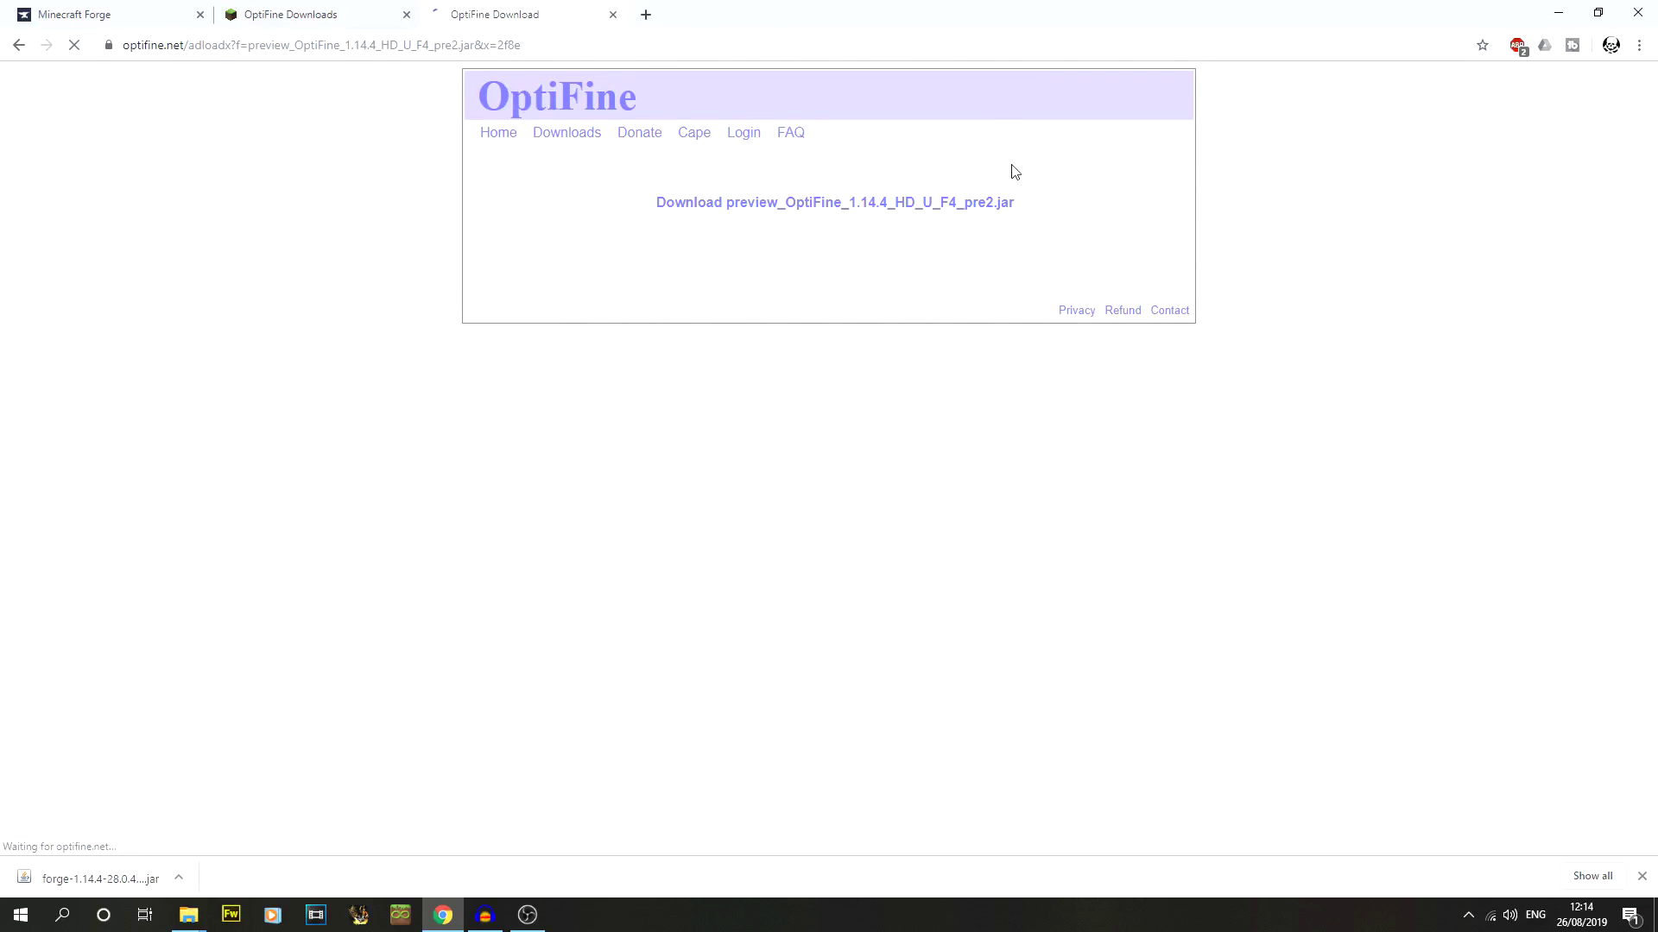
- View the mirror download page for OptiFine 1.14.4 HD U F4 pre2 in a separate tab and close it
left_click(353, 19)
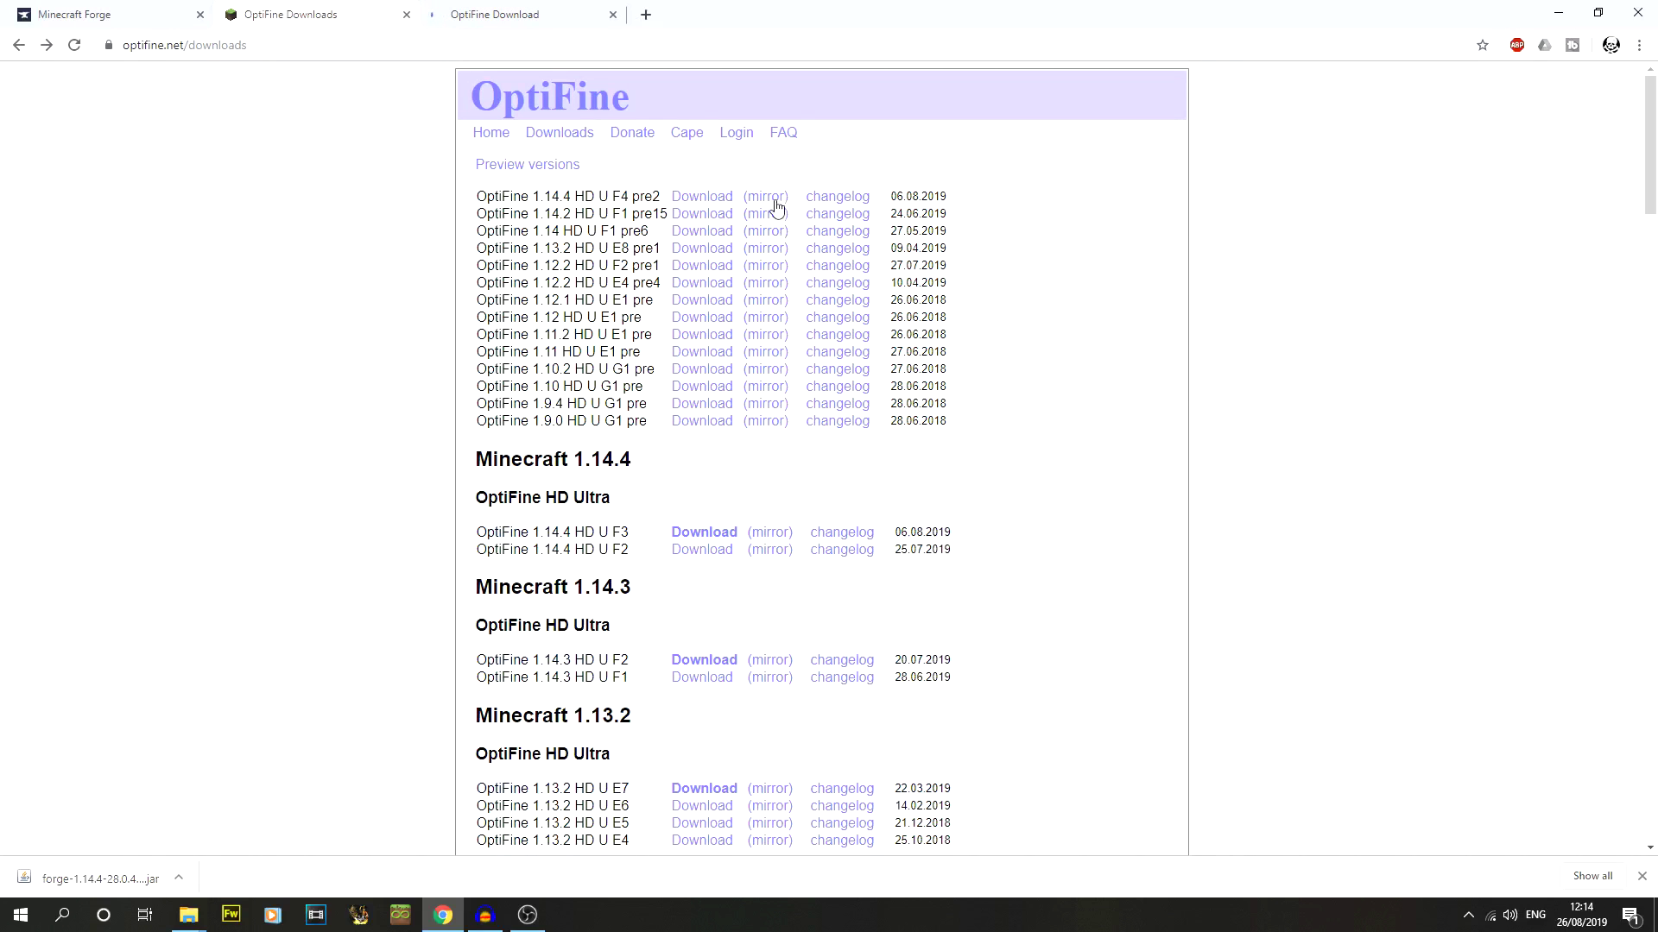
right_click(768, 199)
left_click(820, 211)
left_click(708, 15)
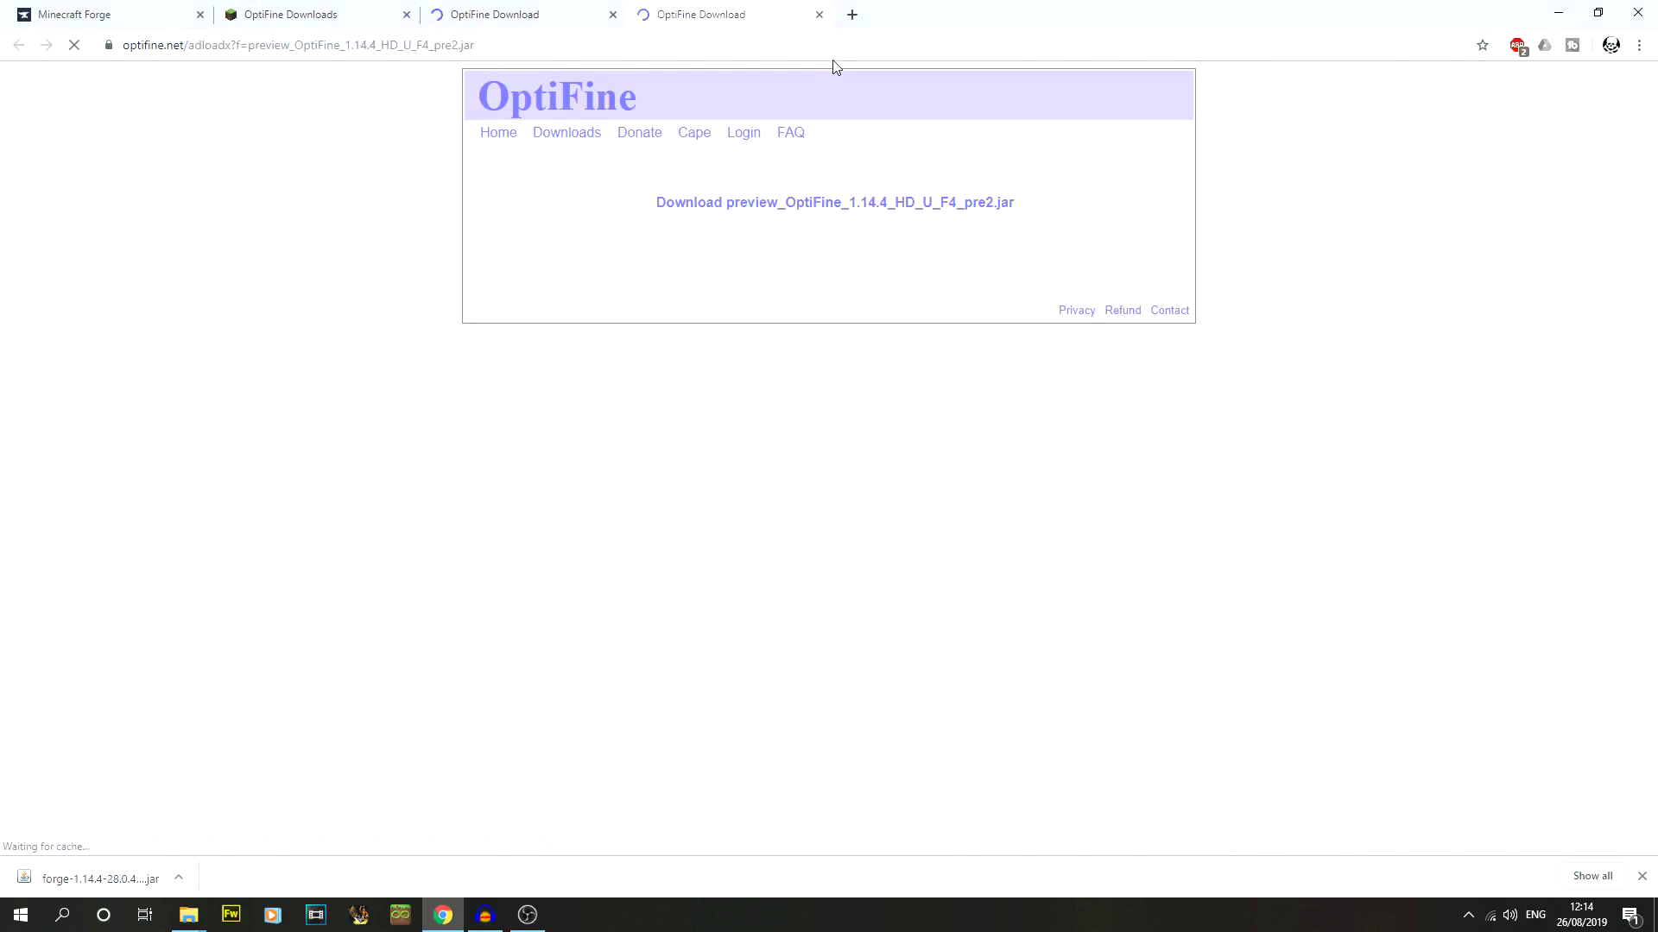
left_click(819, 14)
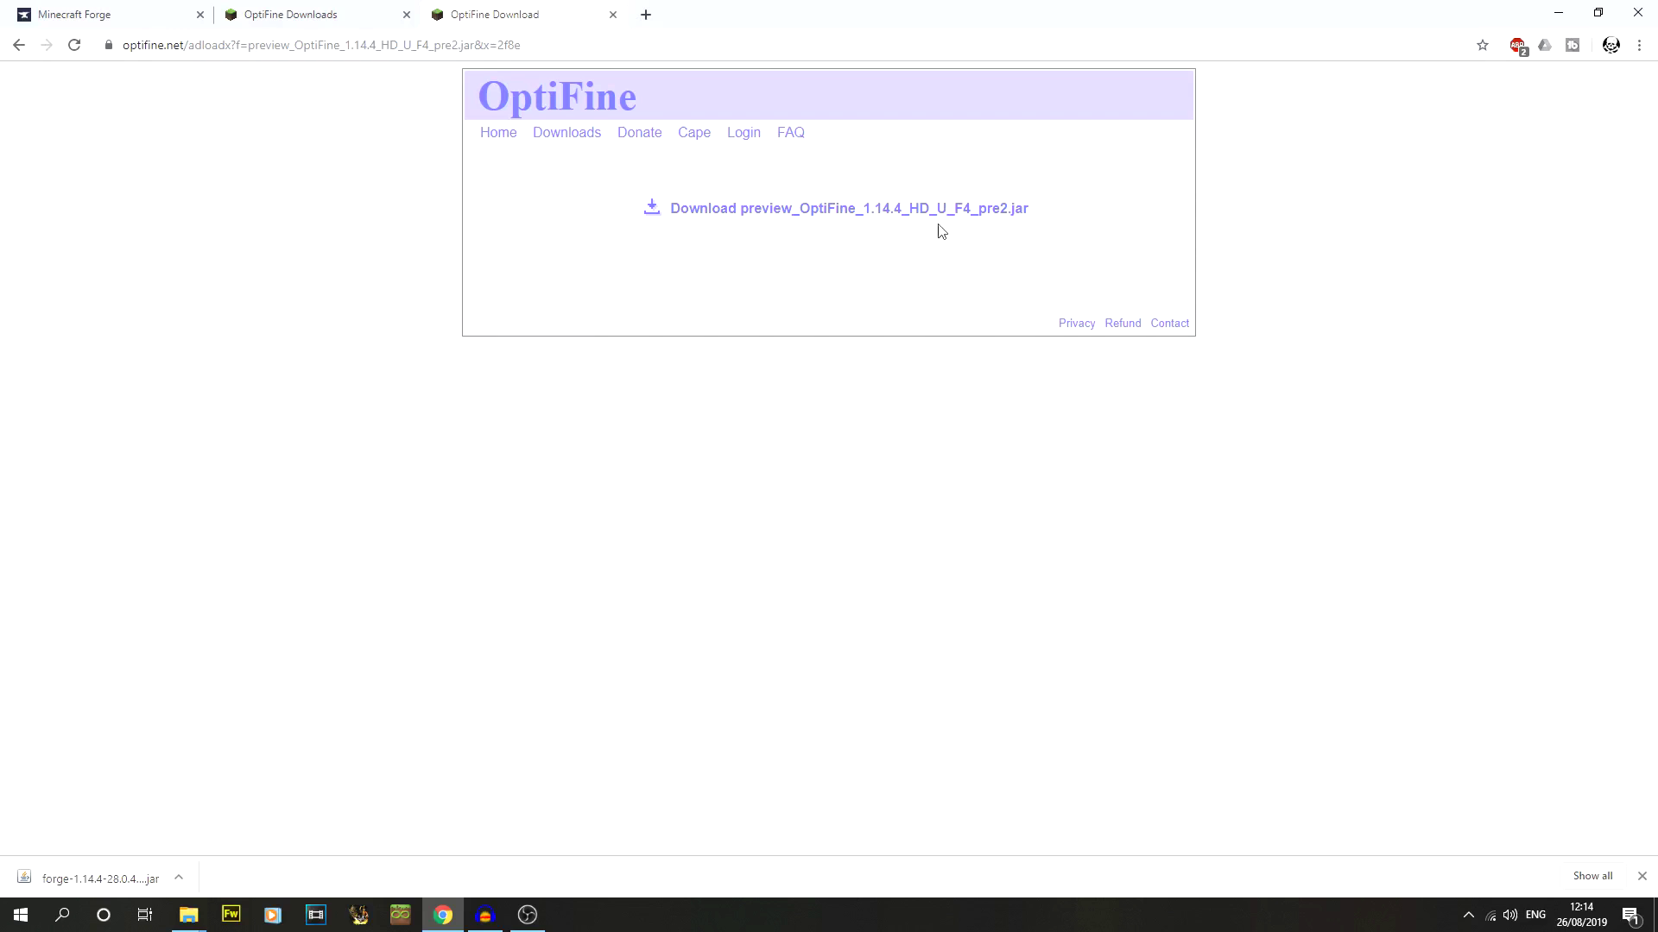
- Download preview_OptiFine_1.14.4_HD_U_F4_pre2.jar, go back from the advertising page, and keep the file
left_click(814, 212)
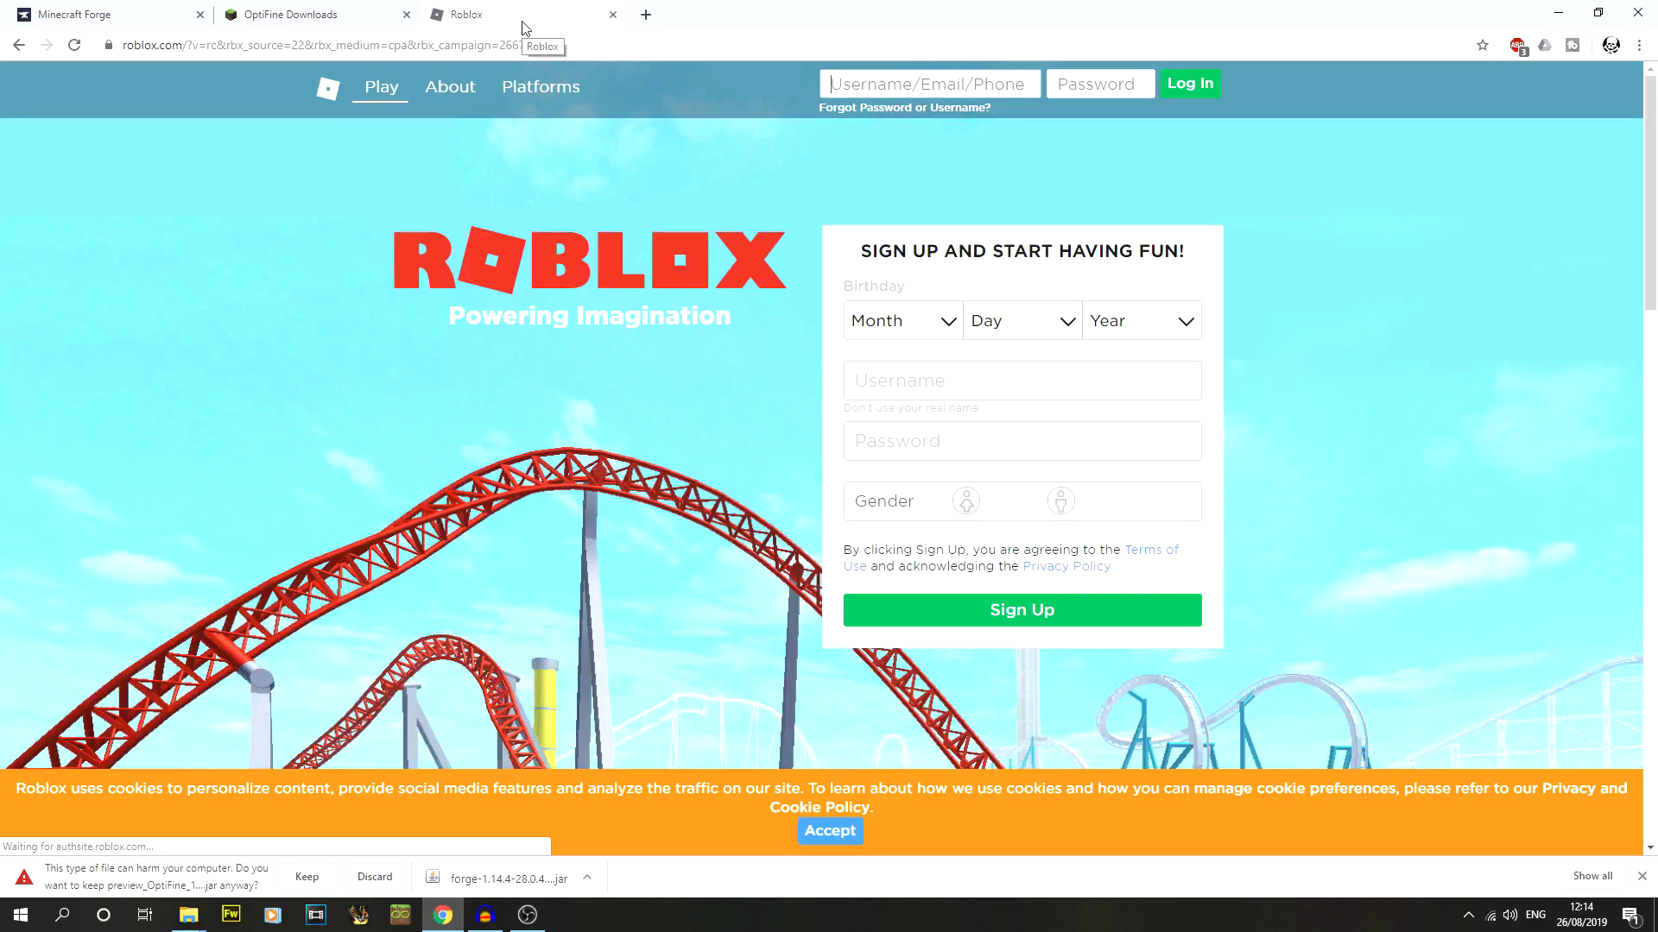
left_click(18, 45)
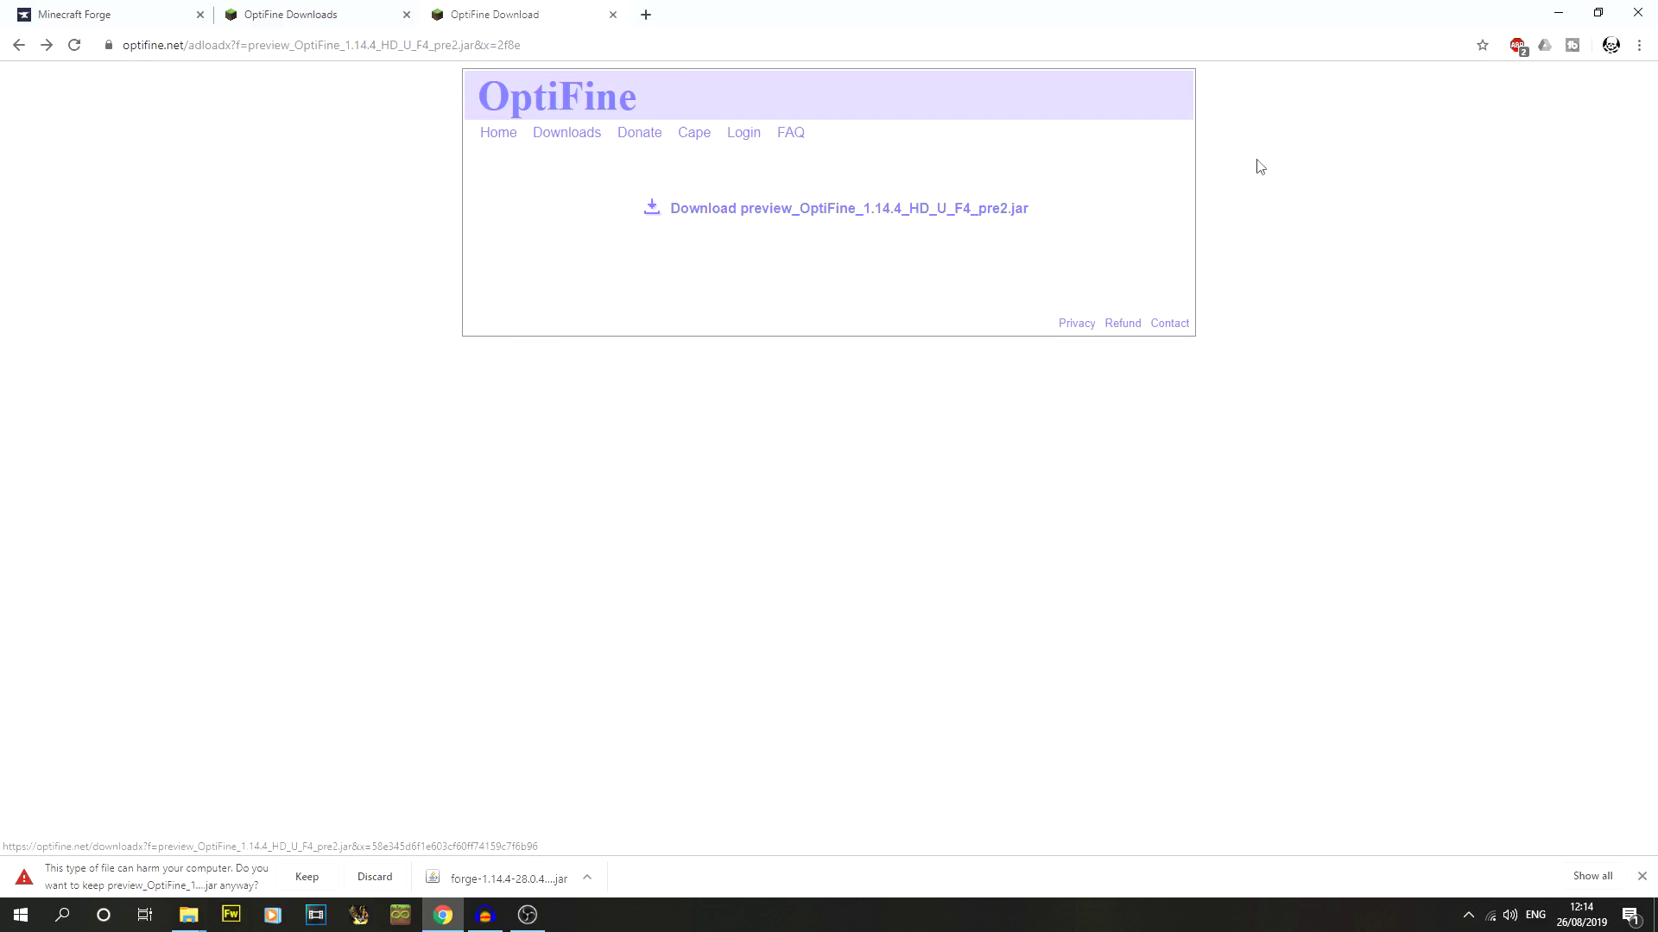
left_click(1517, 46)
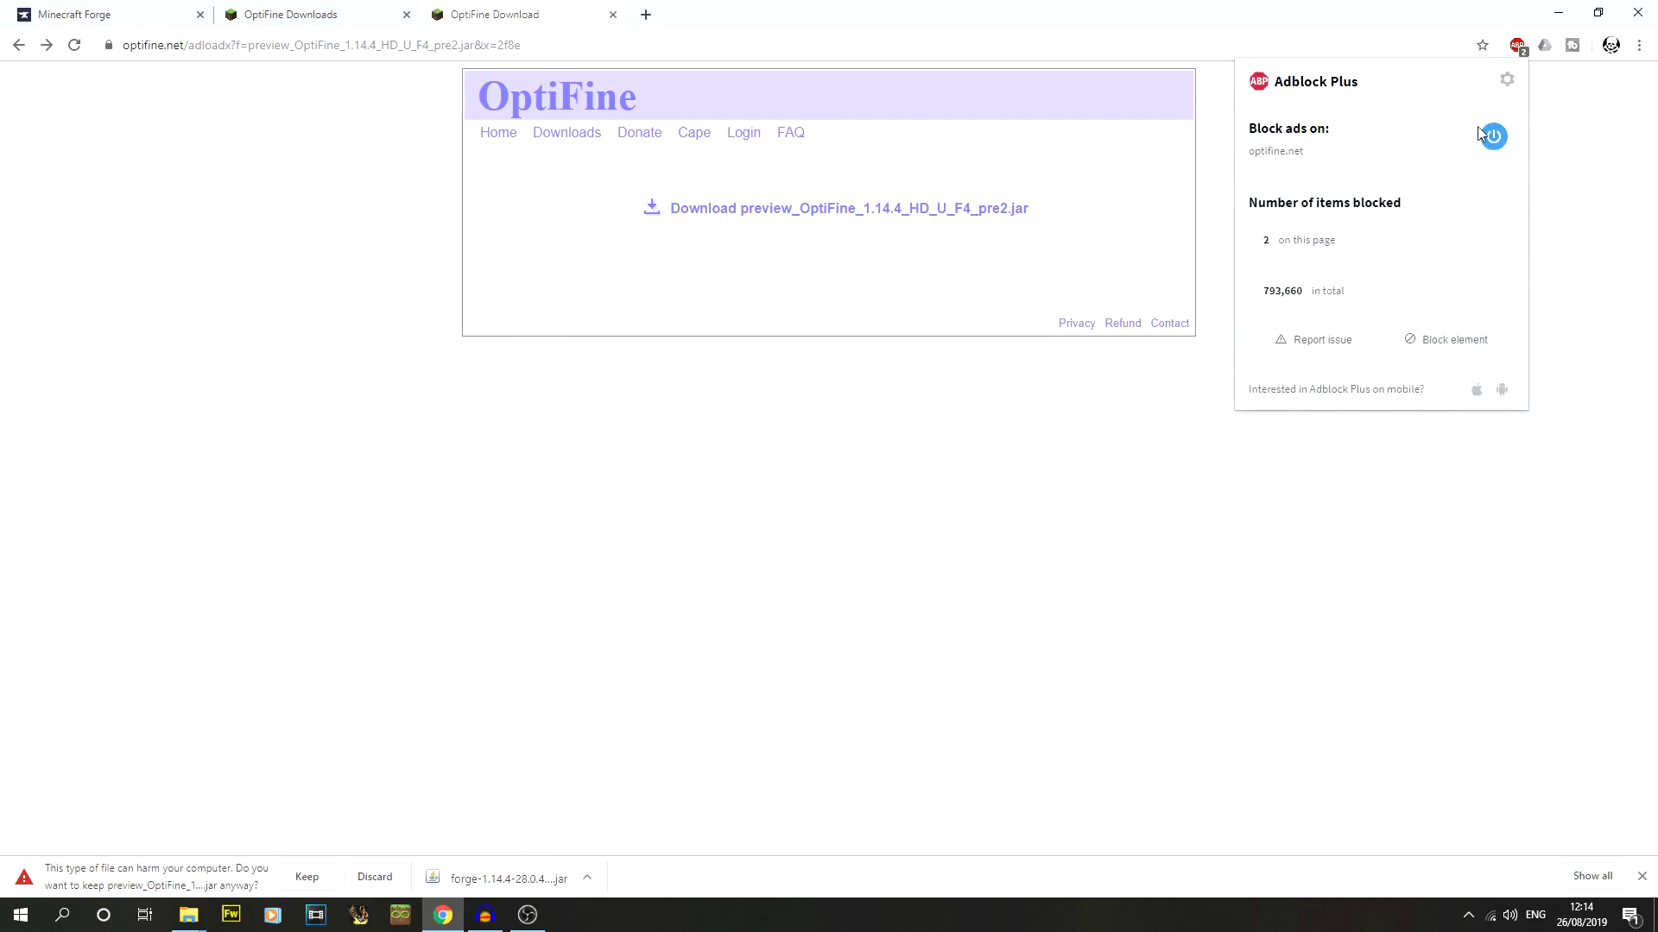
left_click(941, 272)
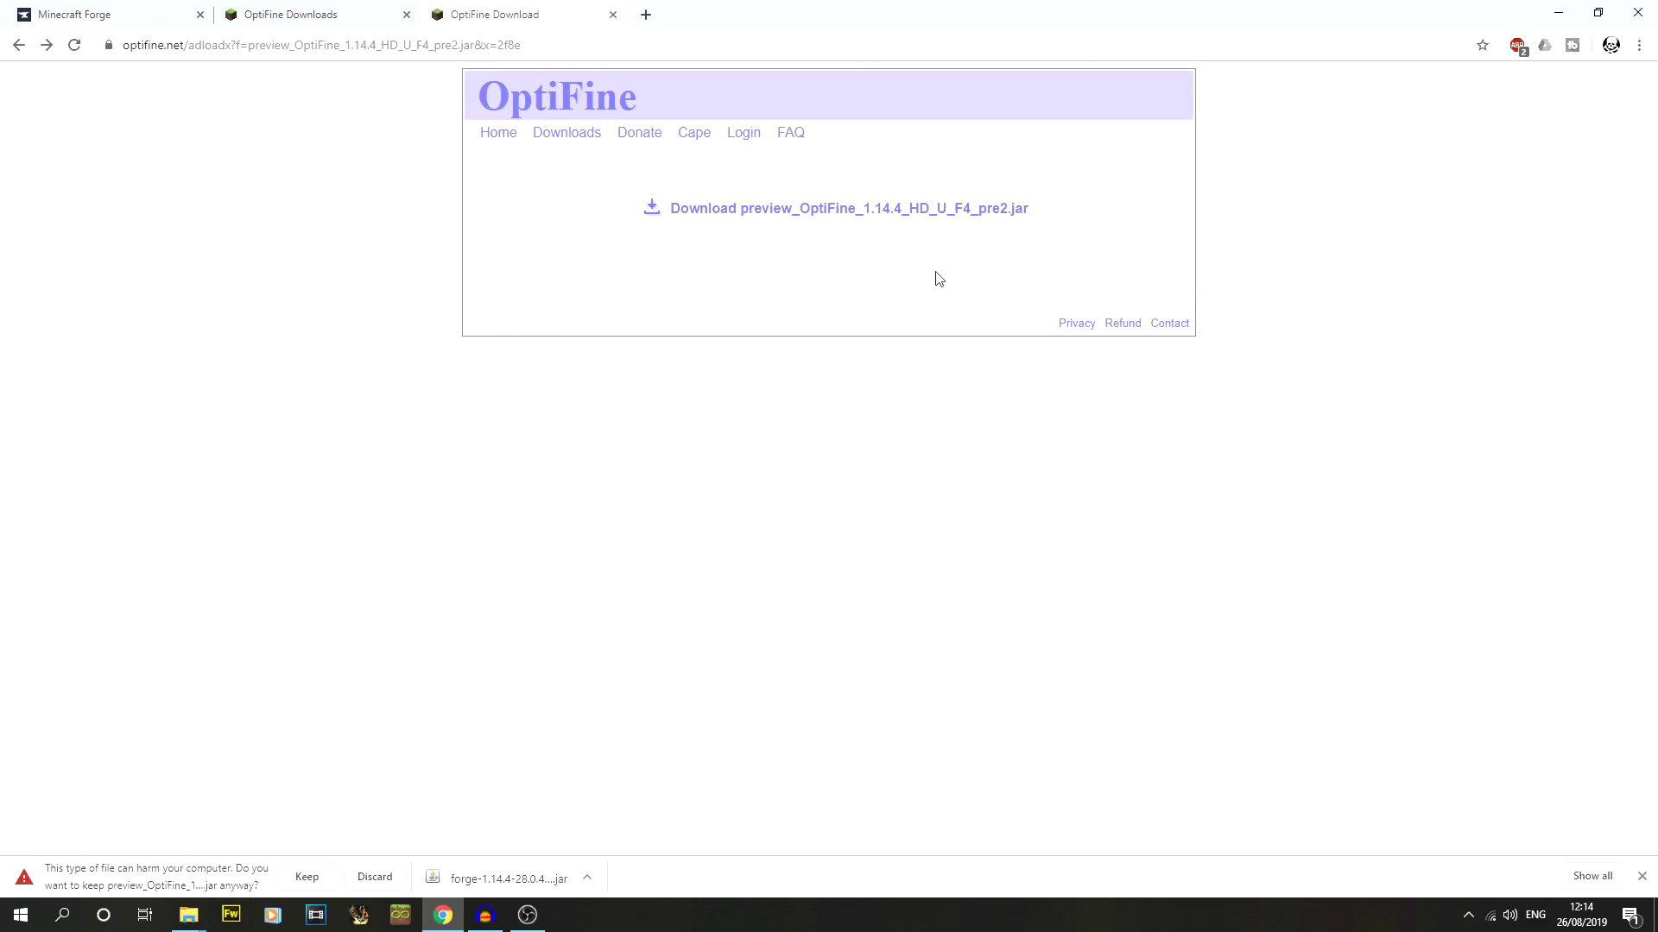
left_click(307, 883)
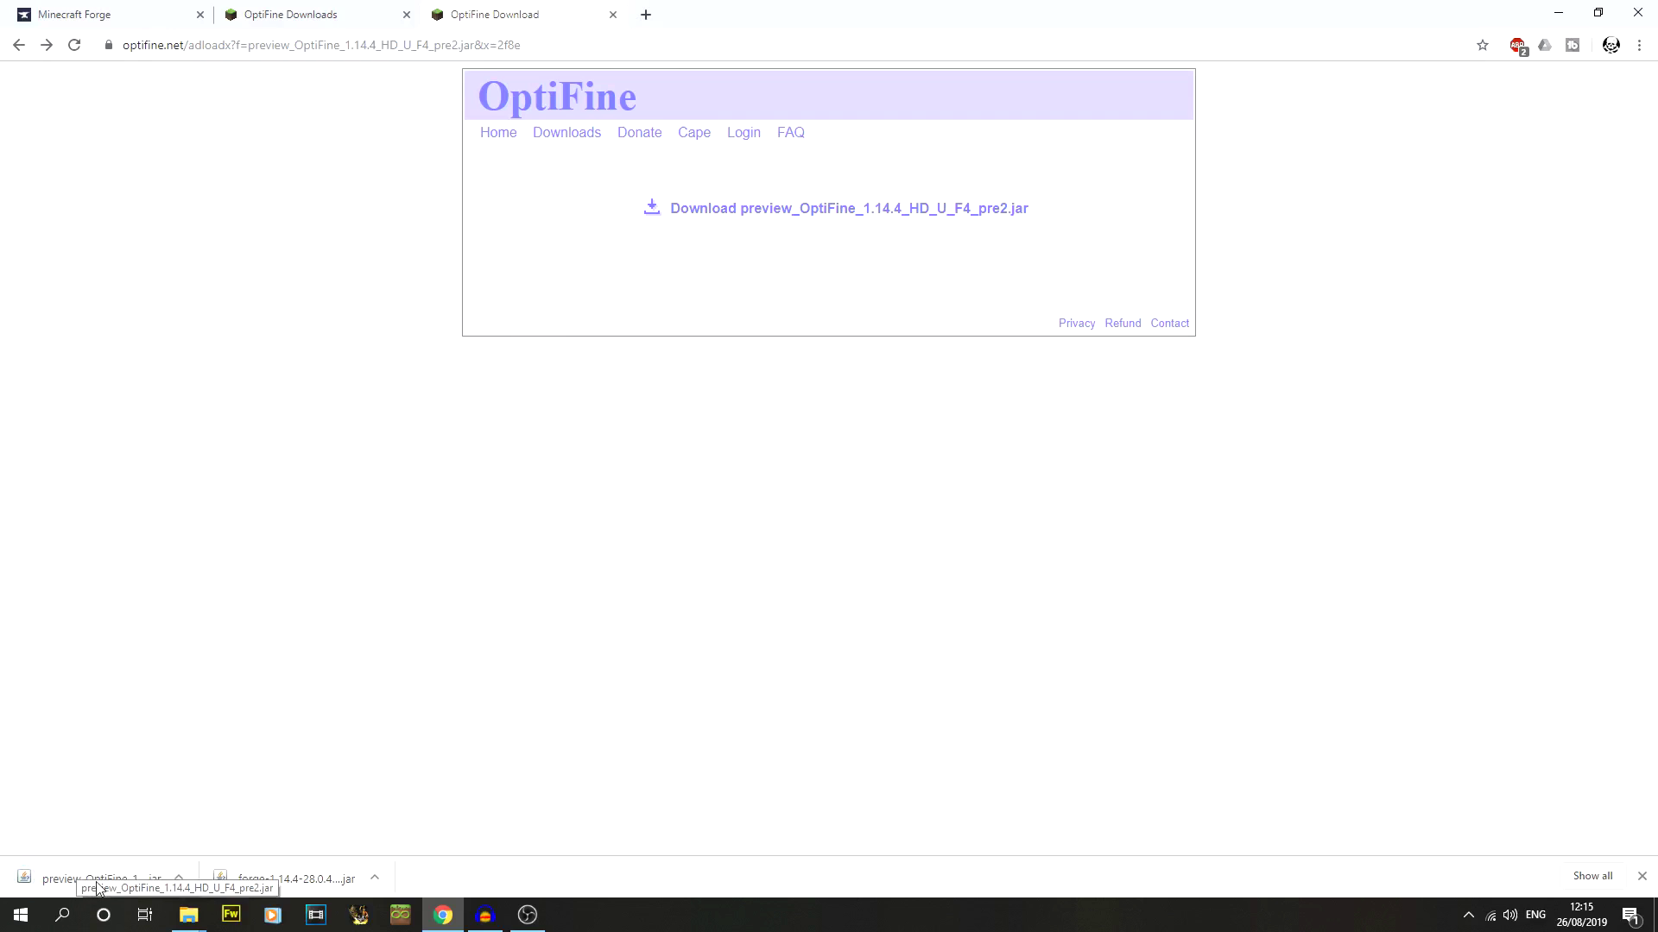
- Put preview_OptiFine_1.14.4_HD_U_F4_pre2.jar in the .minecraft mods folder, then close the folder and minimize the browser
left_click_drag(98, 888, 716, 509)
left_click(664, 491)
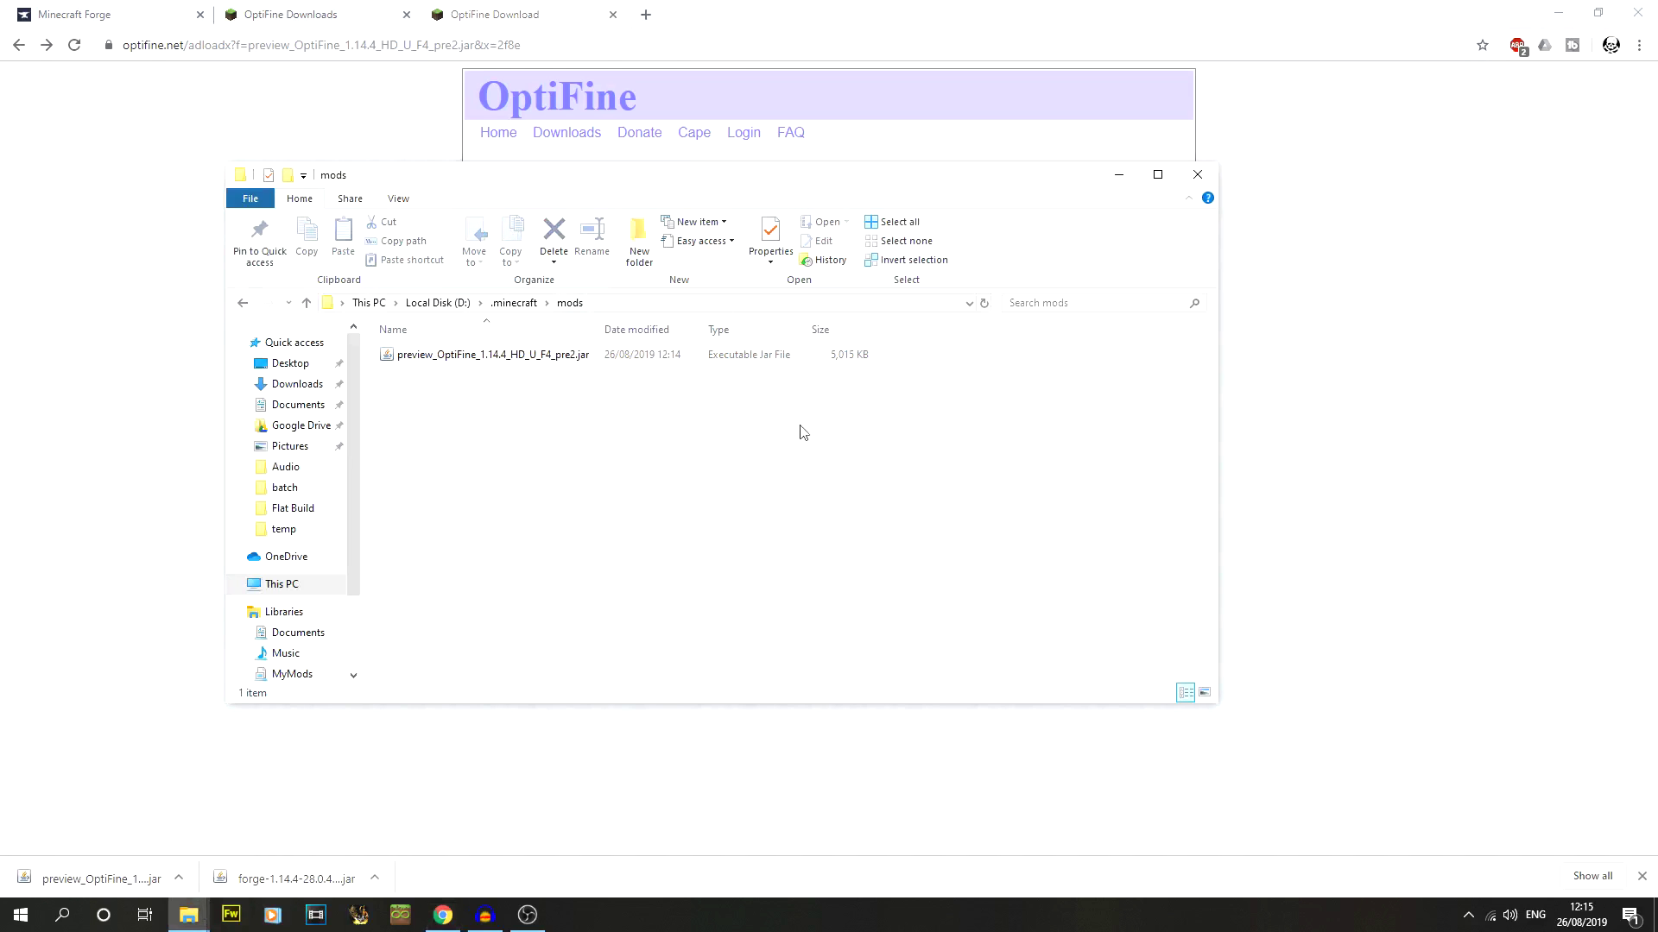
left_click(1197, 174)
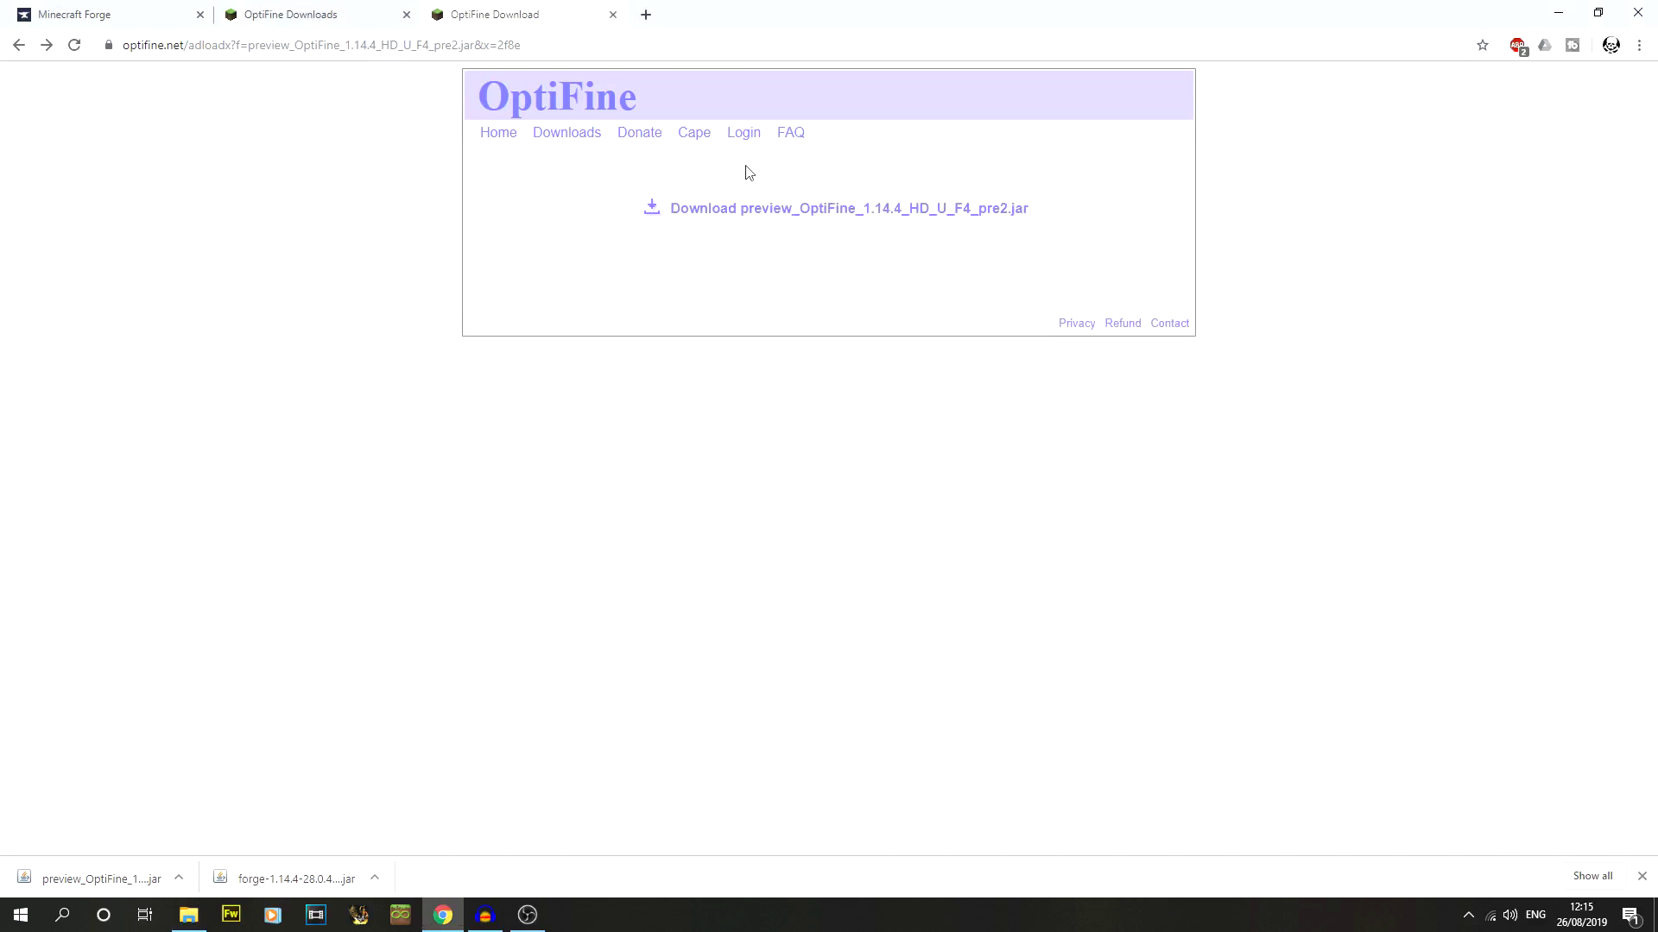
left_click(1558, 12)
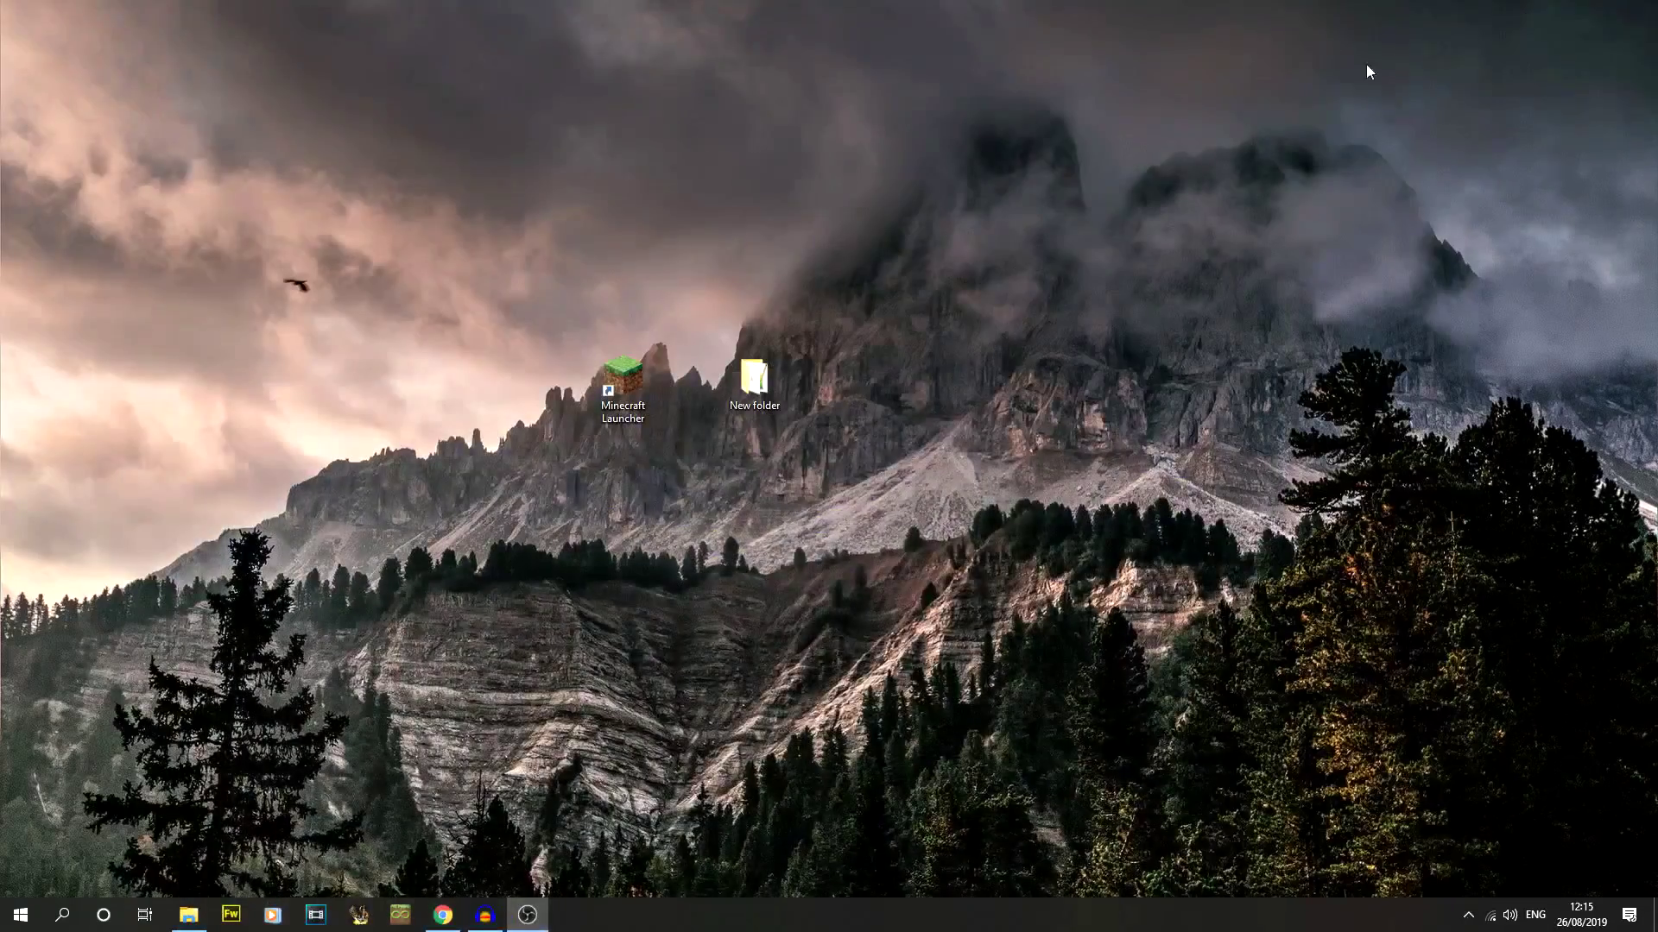
- Open the Minecraft Launcher from the desktop and start the game with the 1.14.4 Forge Optifine installation
double_click(757, 370)
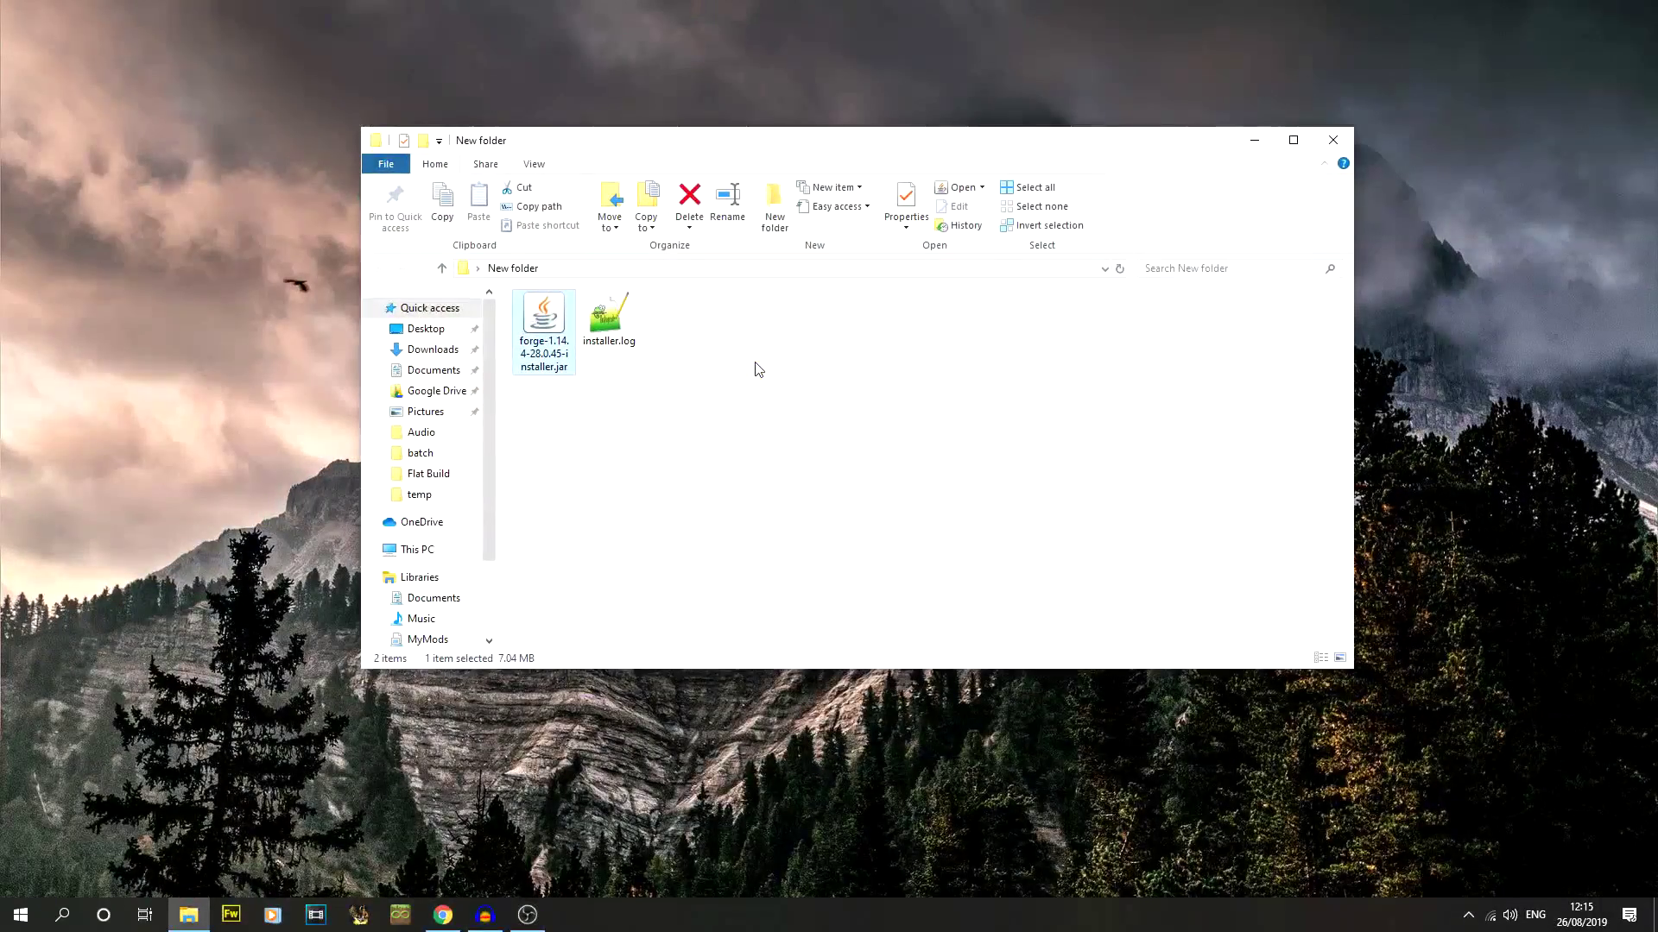
left_click(1255, 140)
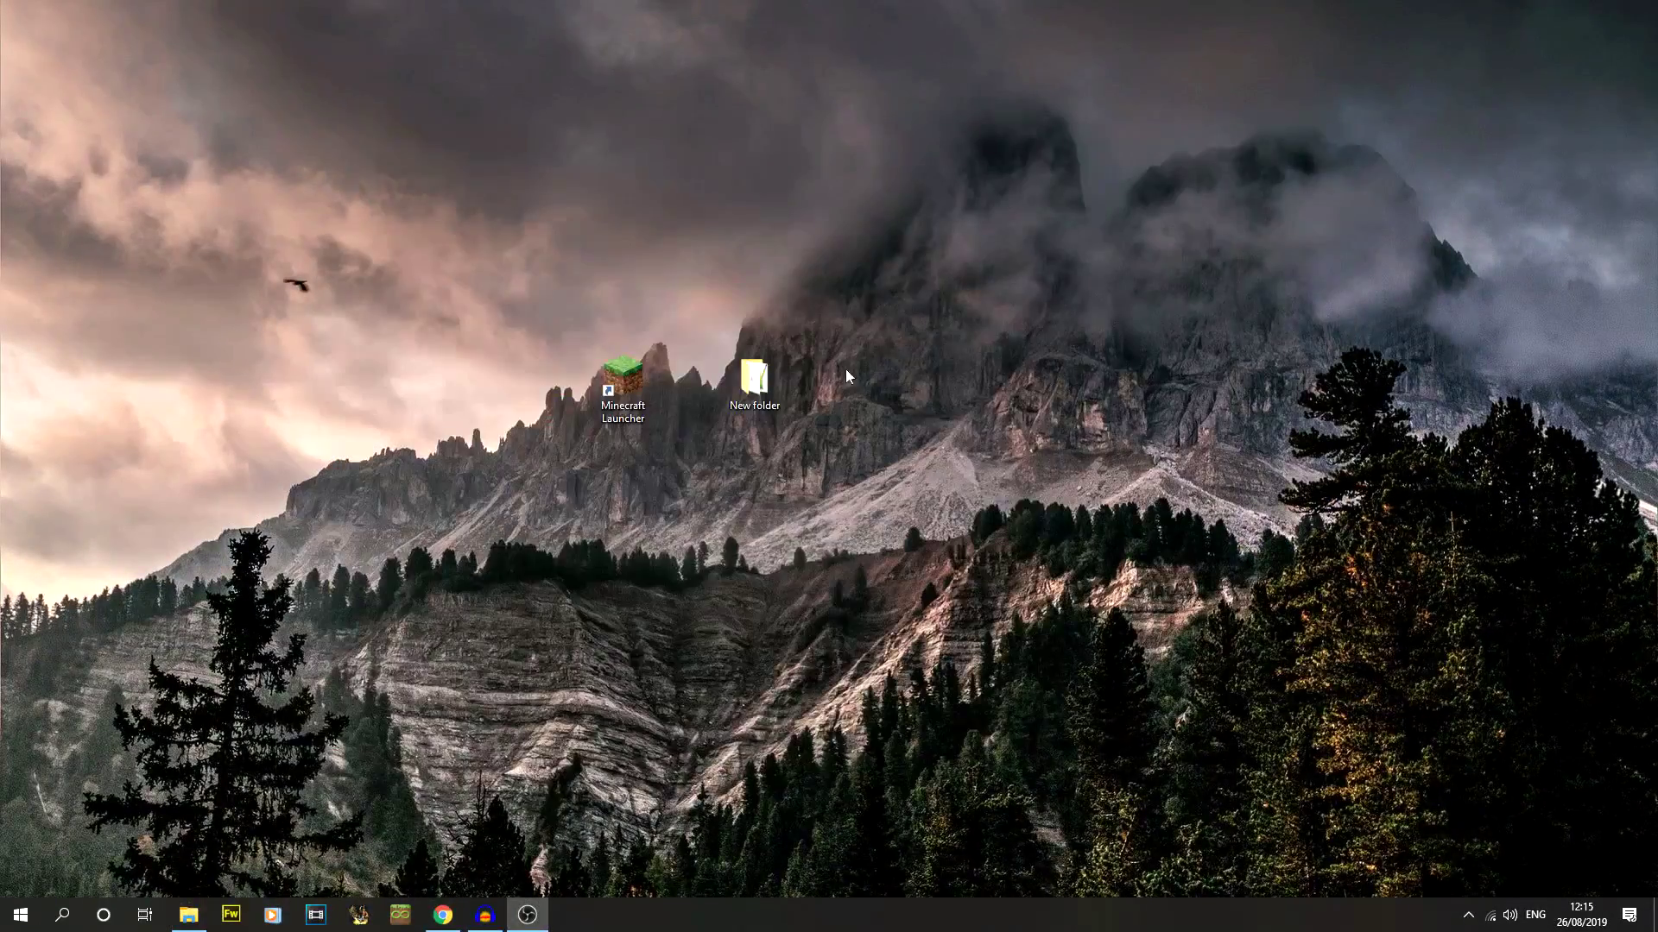
double_click(623, 378)
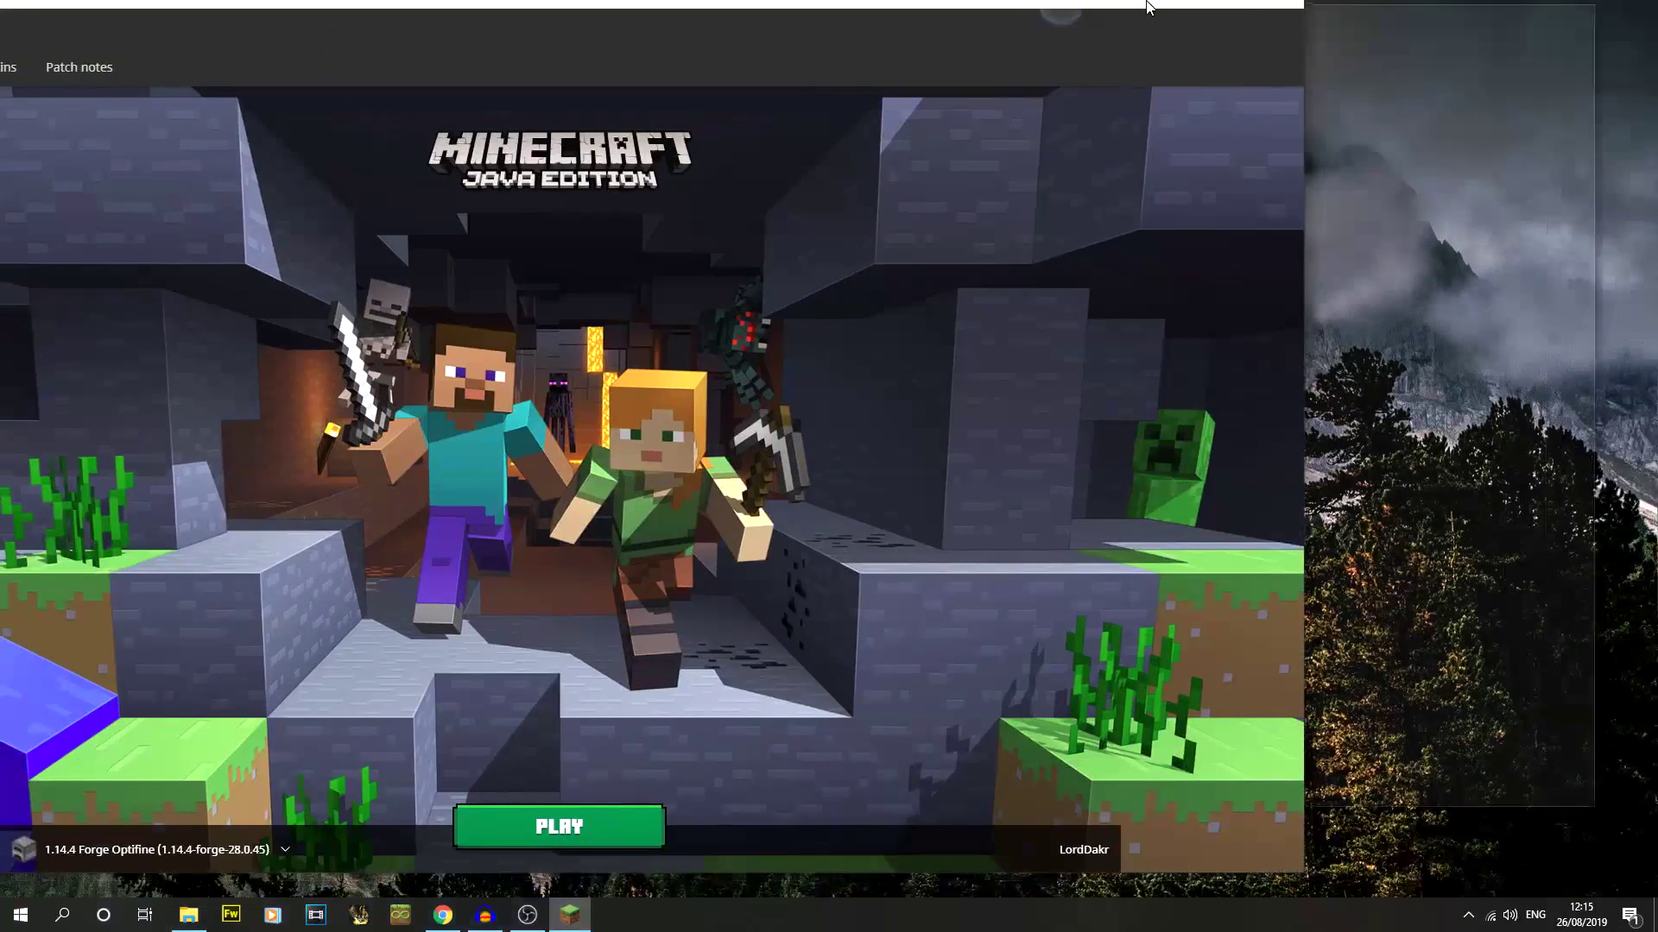
double_click(1148, 7)
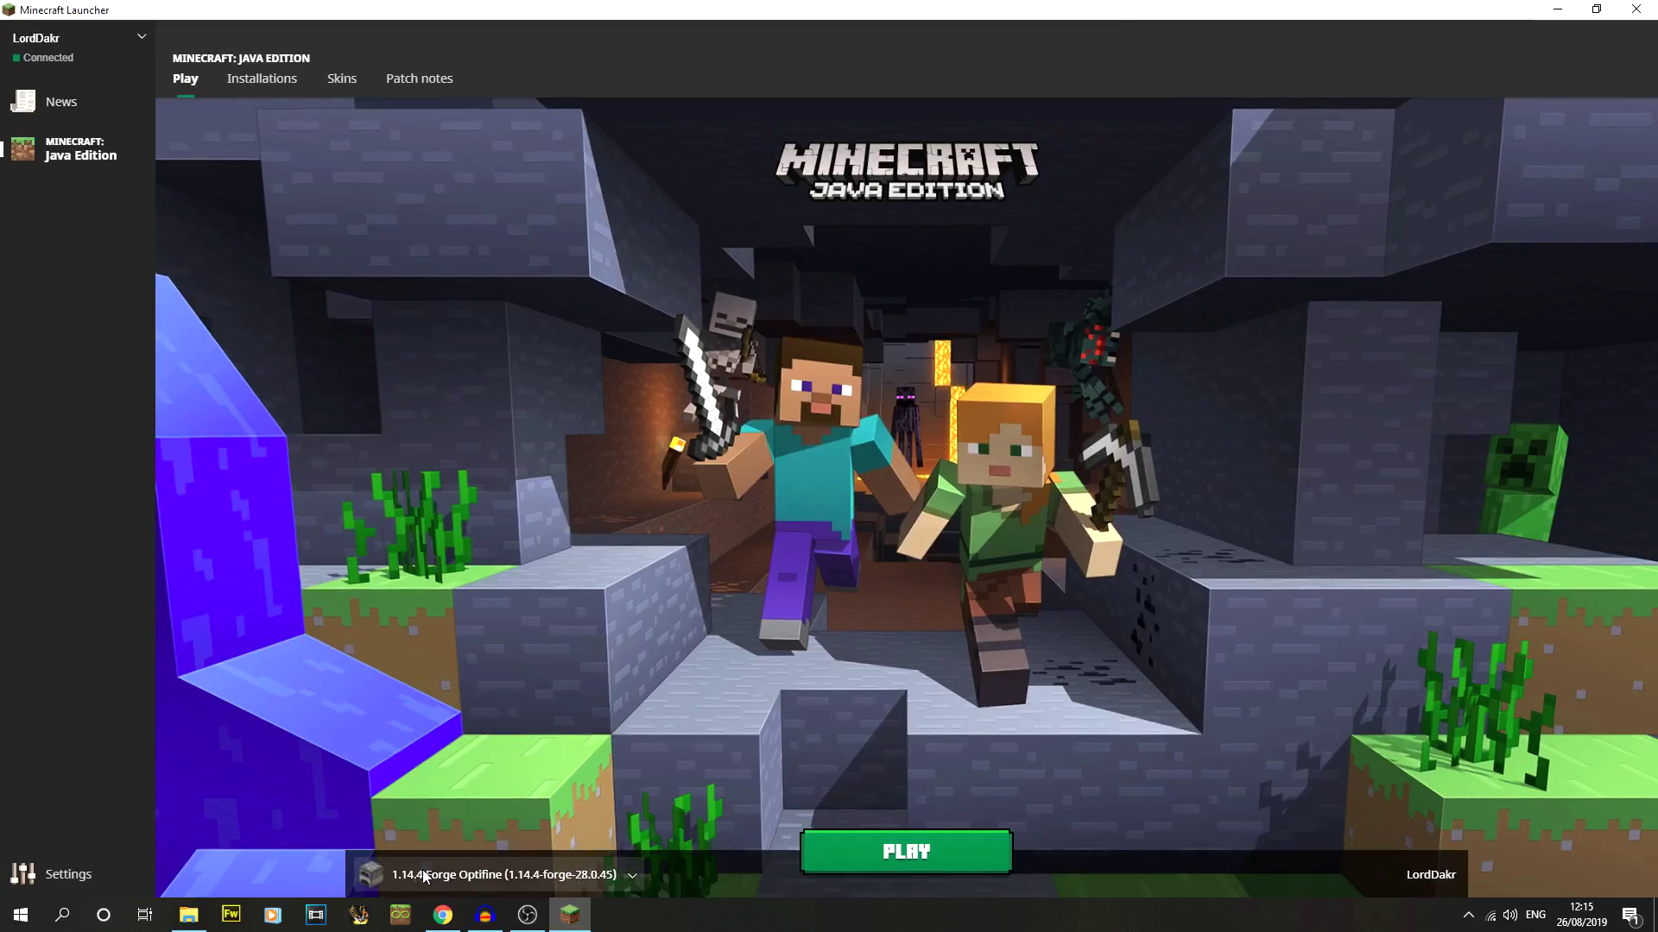
left_click(906, 852)
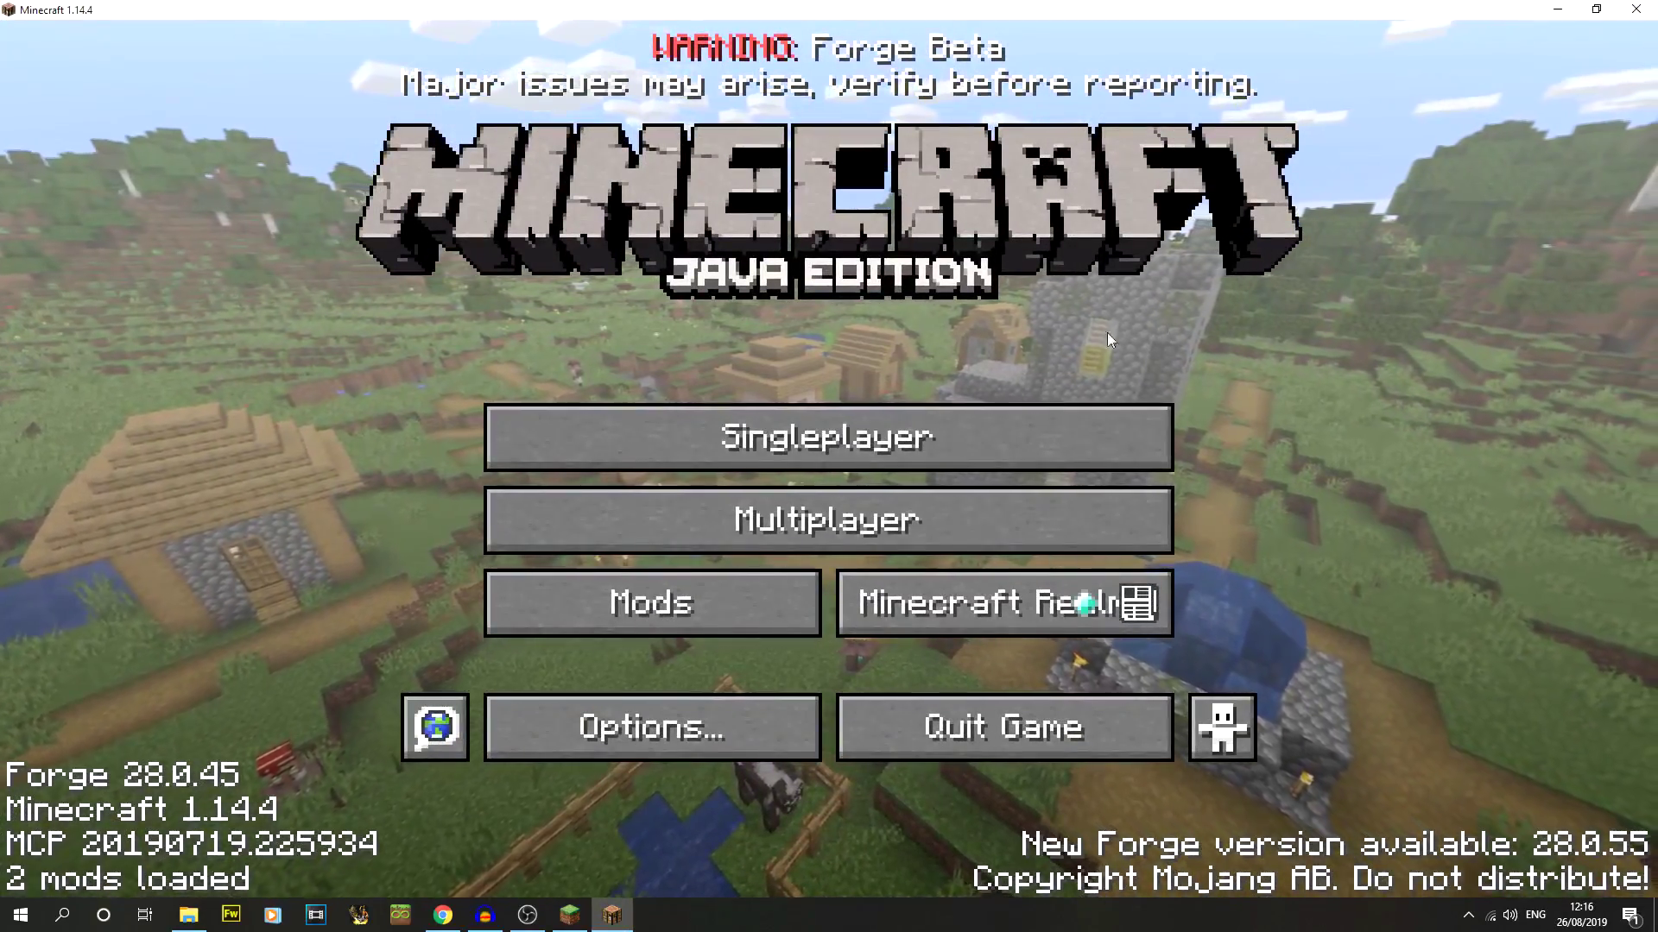
- Check the game's mod list and the video settings, including shaders, for signs of OptiFine, and return to the main menu
left_click(505, 615)
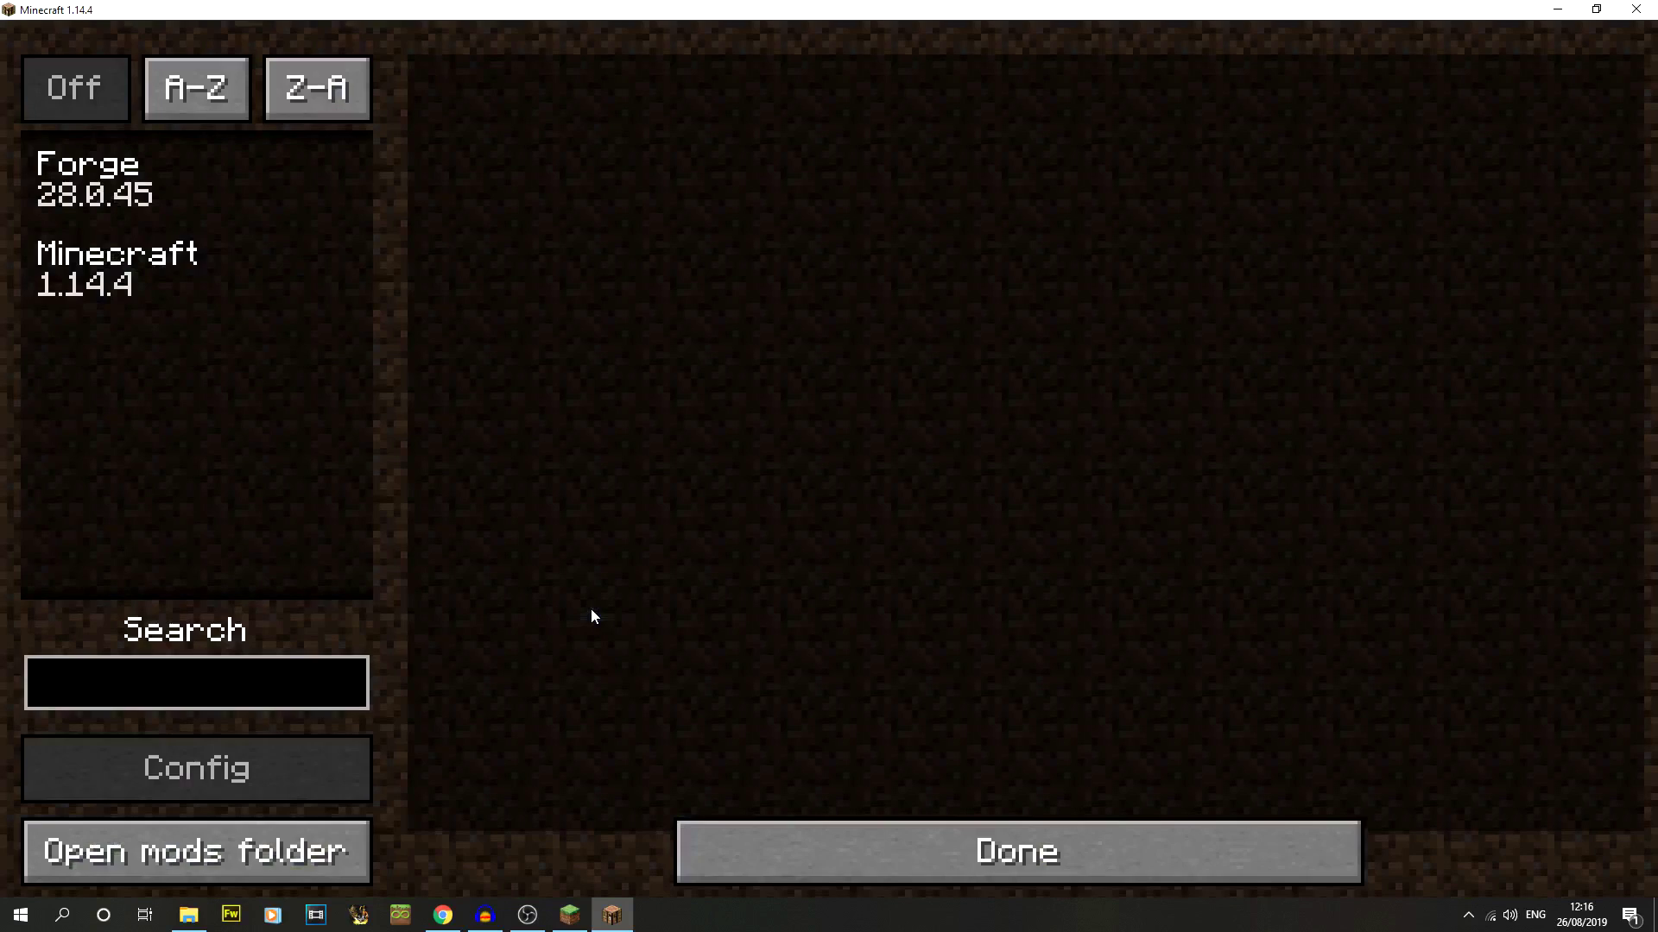
left_click(980, 842)
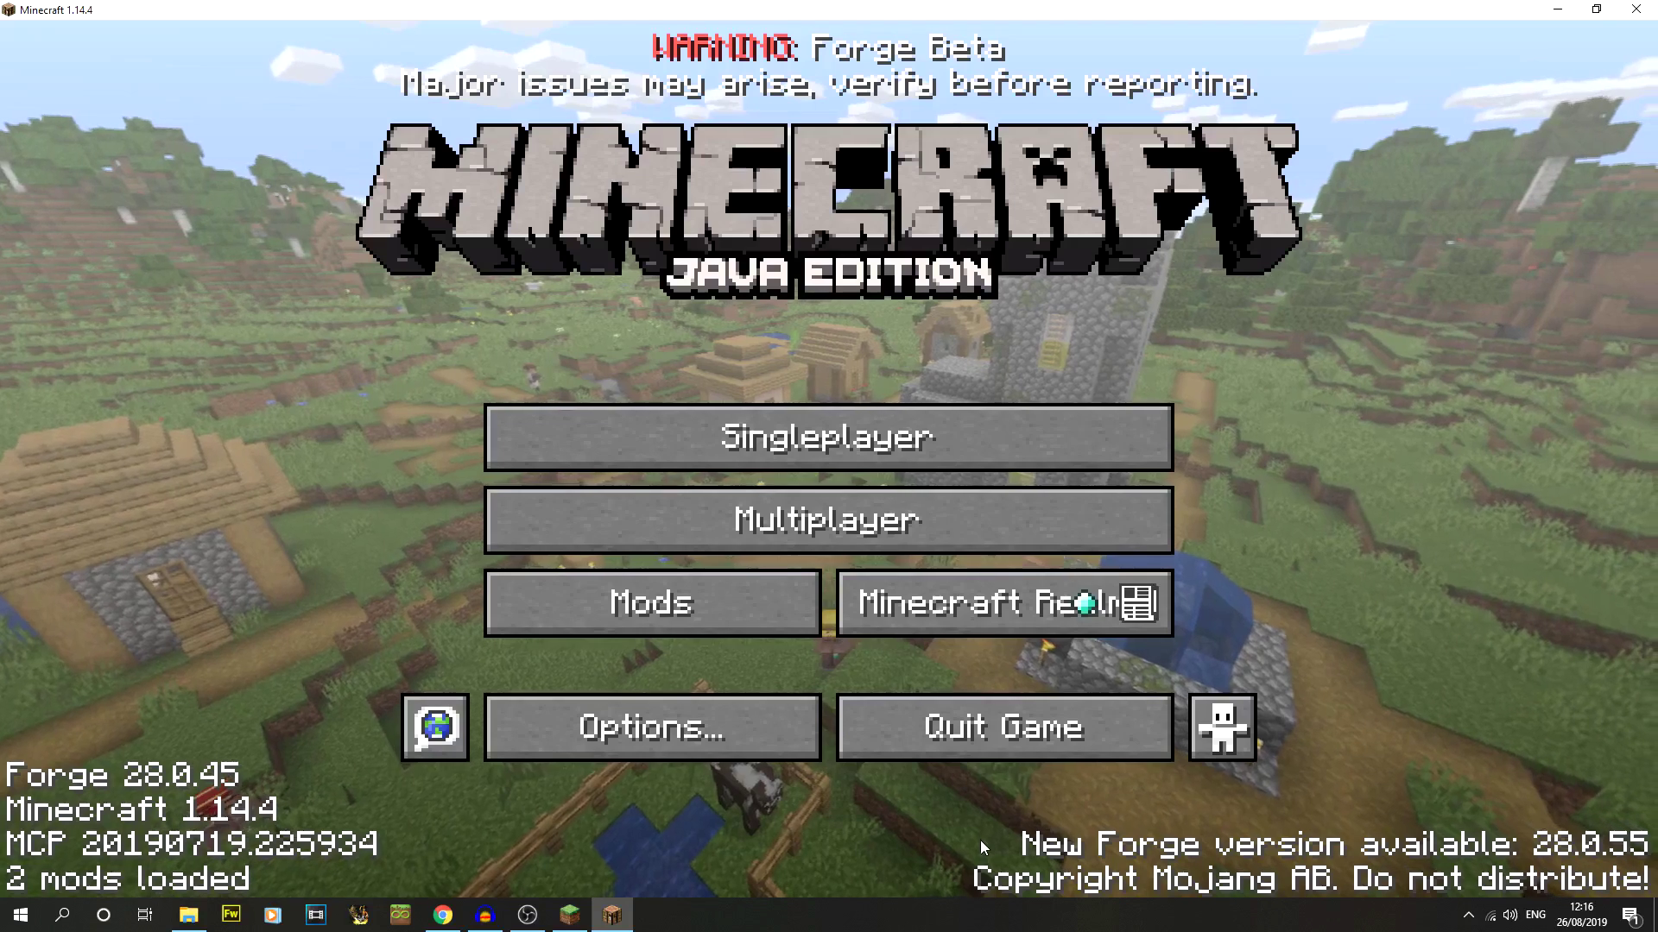
left_click(727, 731)
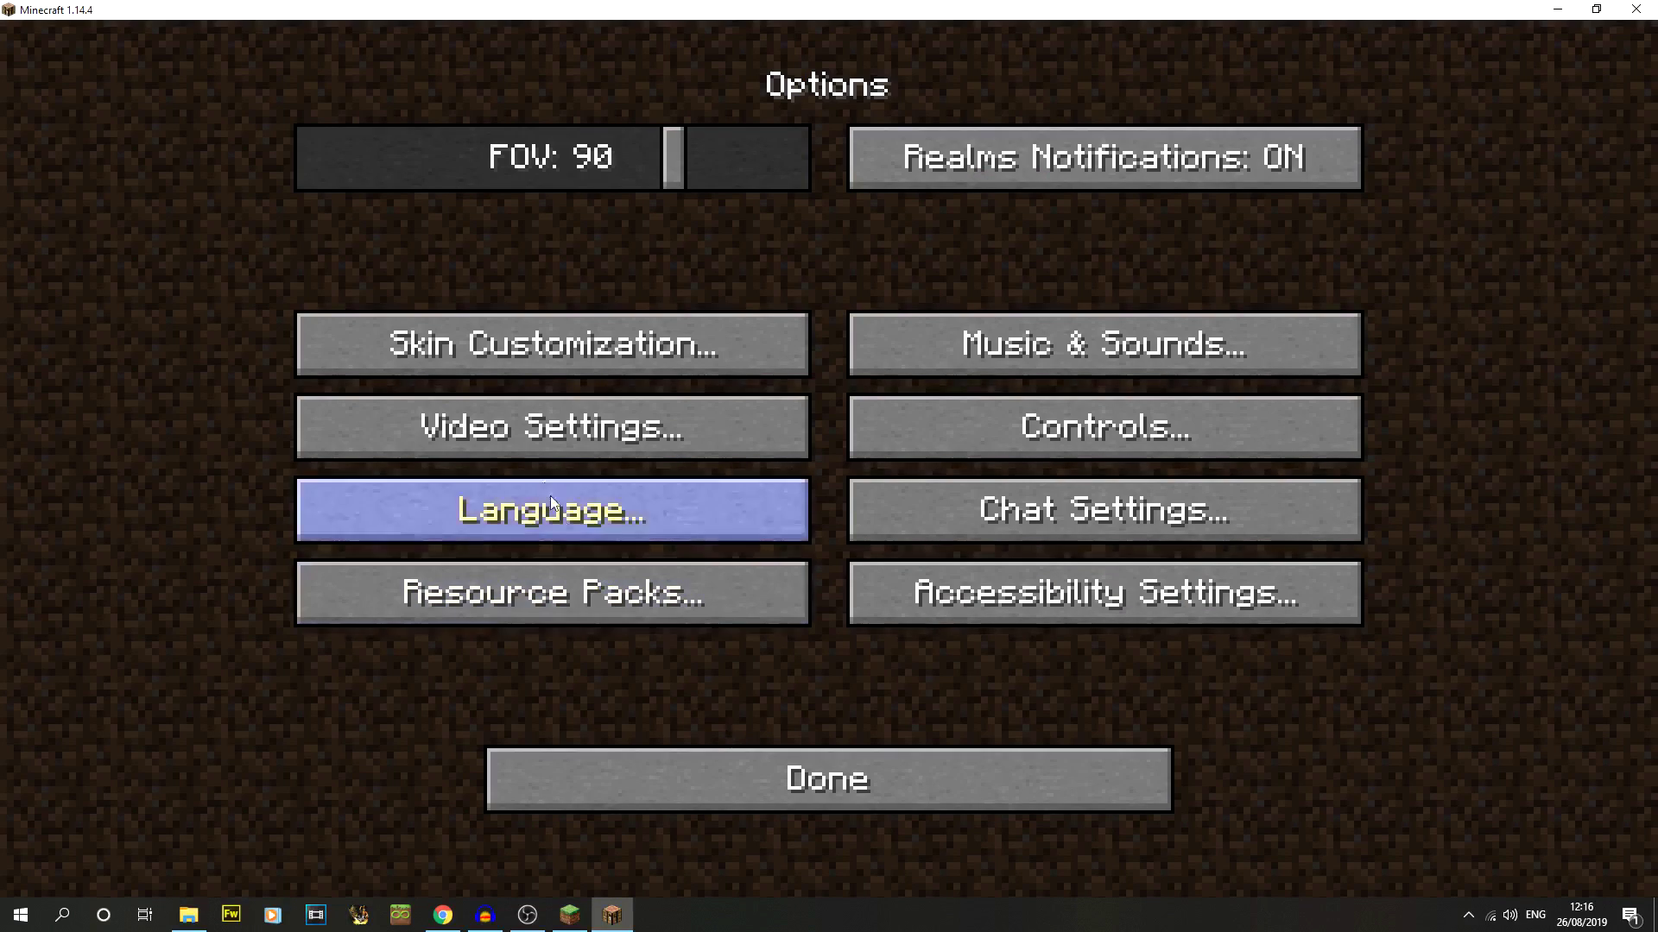
left_click(535, 437)
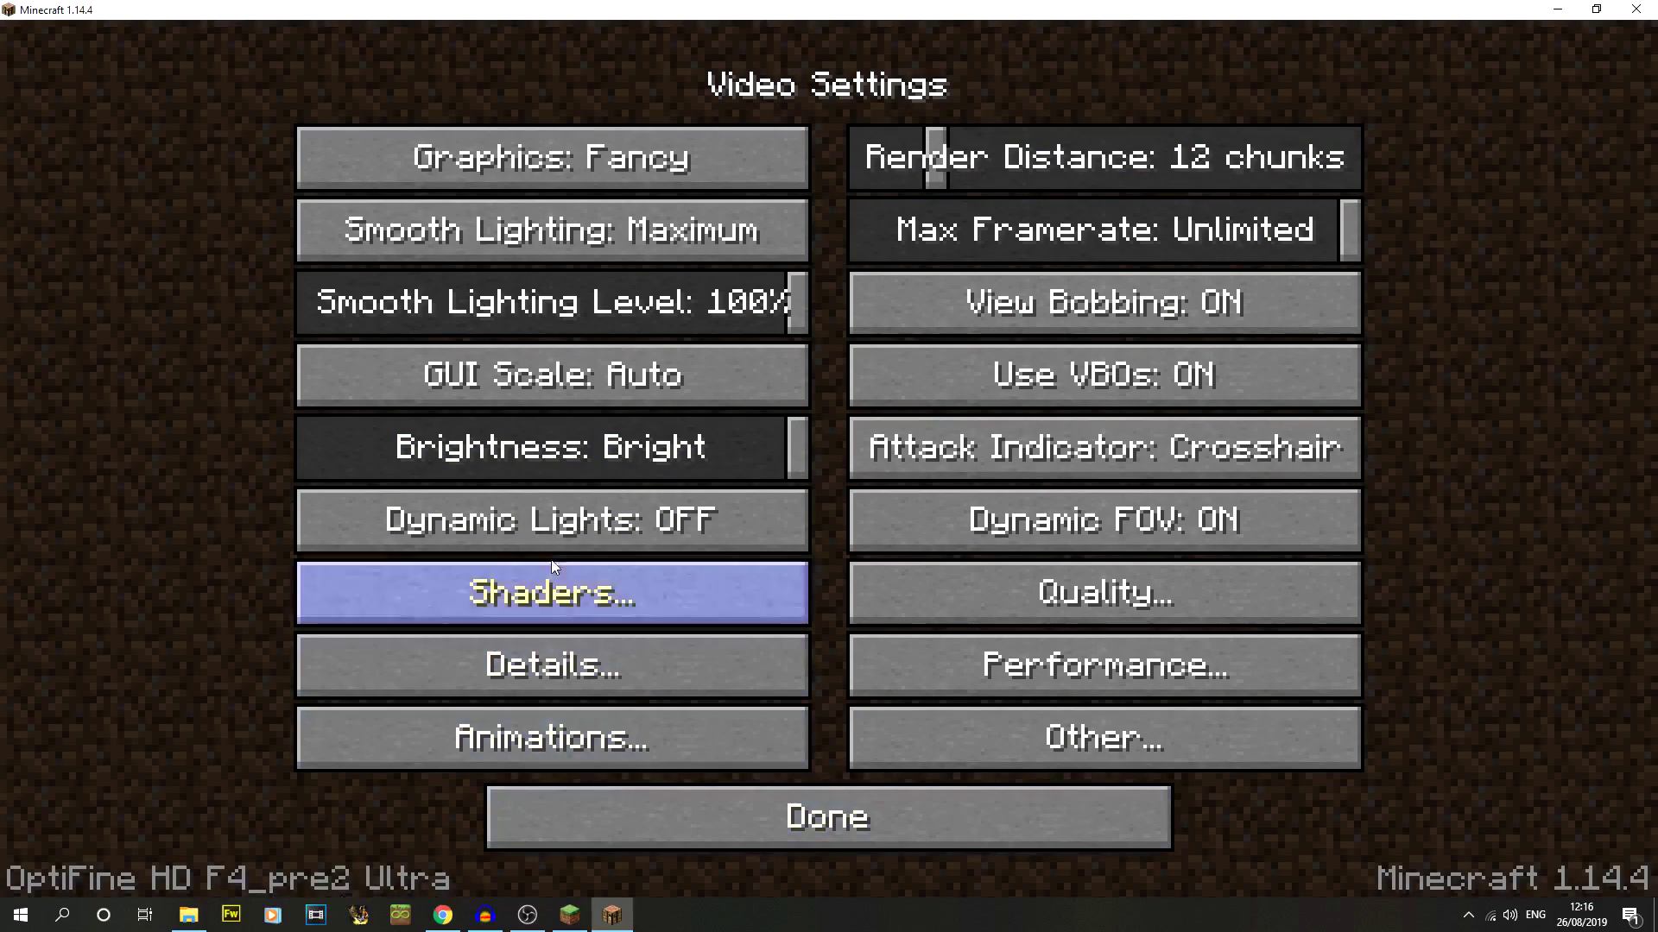
left_click(577, 597)
left_click(895, 863)
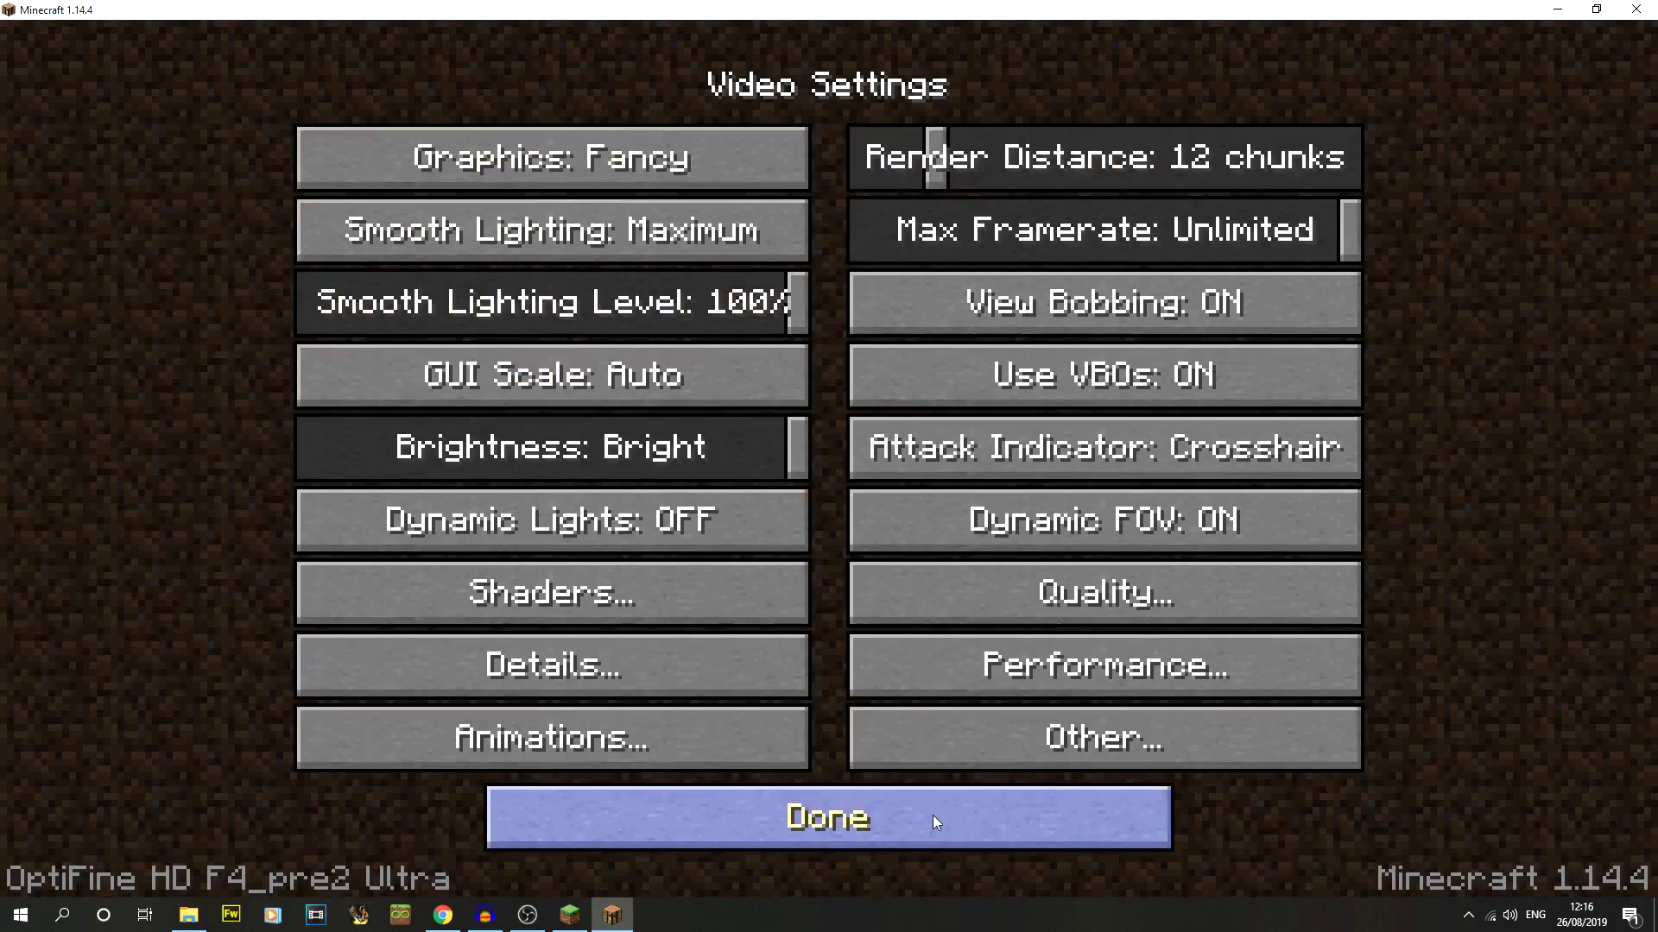
left_click(932, 815)
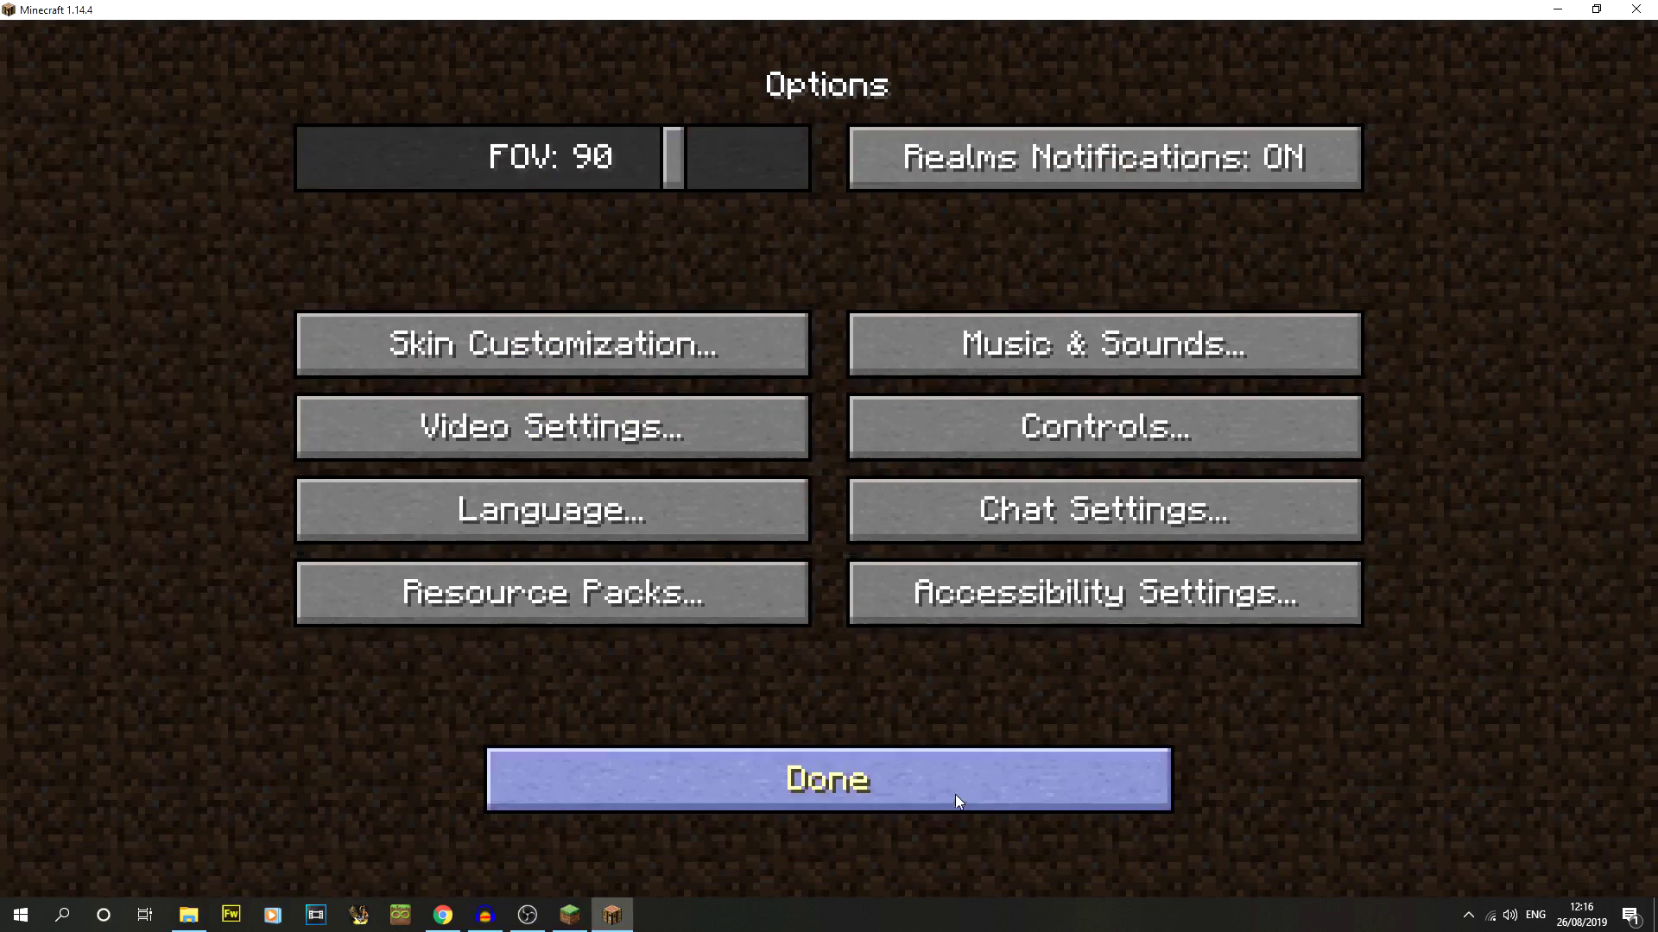
left_click(955, 793)
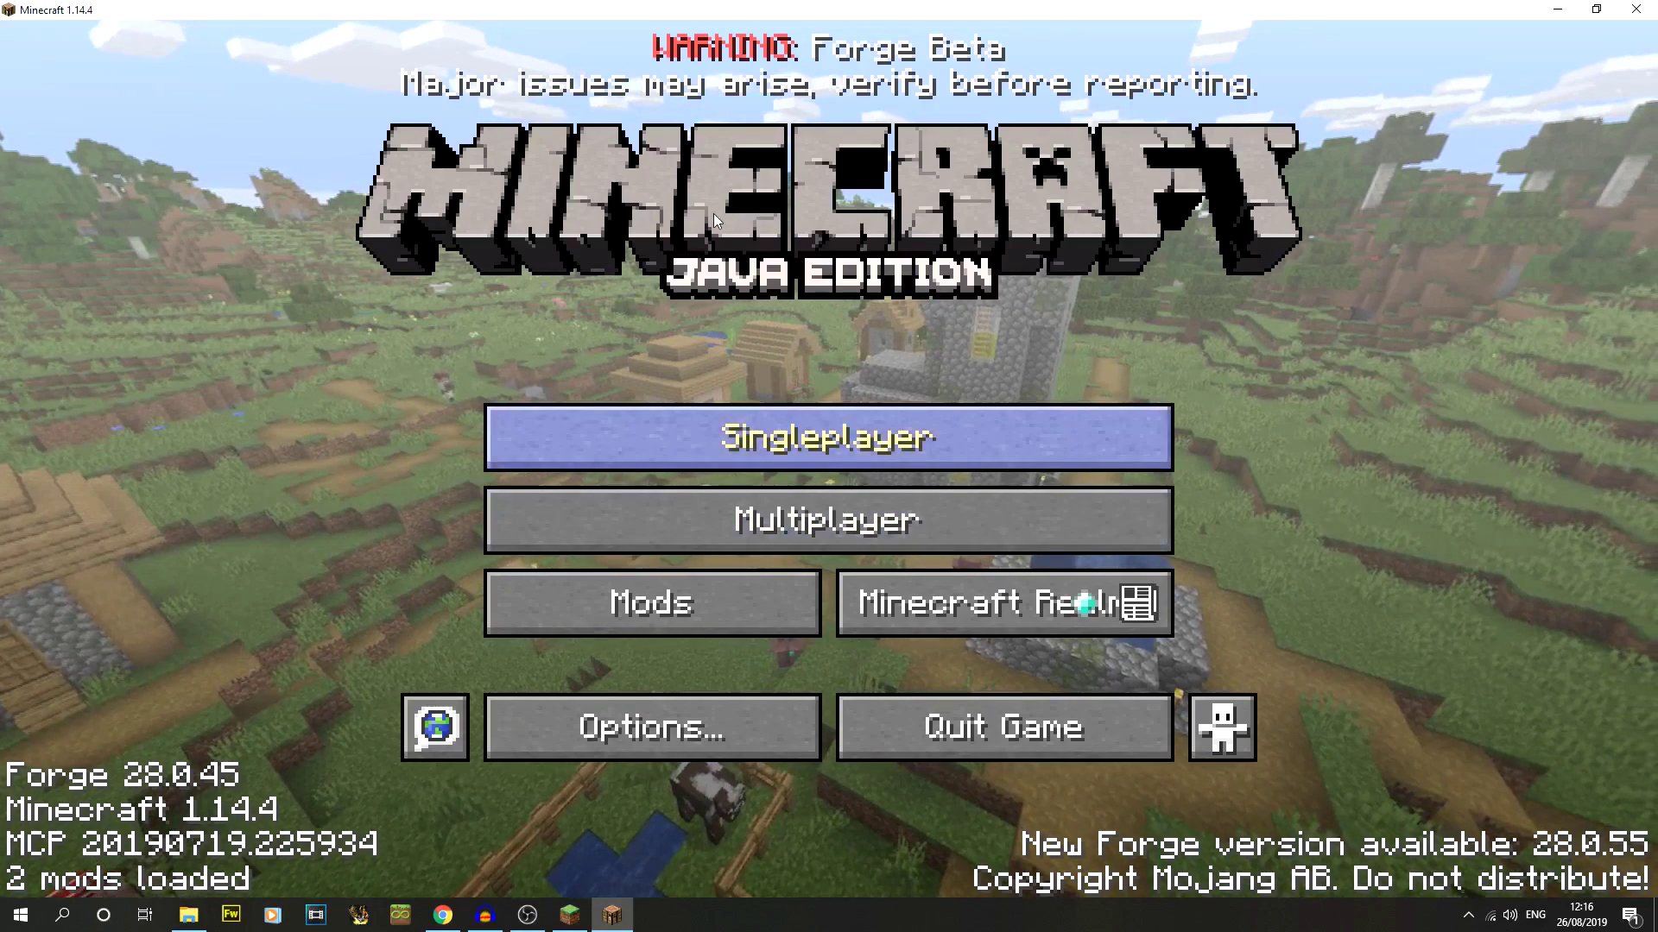
- Load a singleplayer world, view the quality settings, and turn Sun & Moon on in the detail settings
left_click(789, 418)
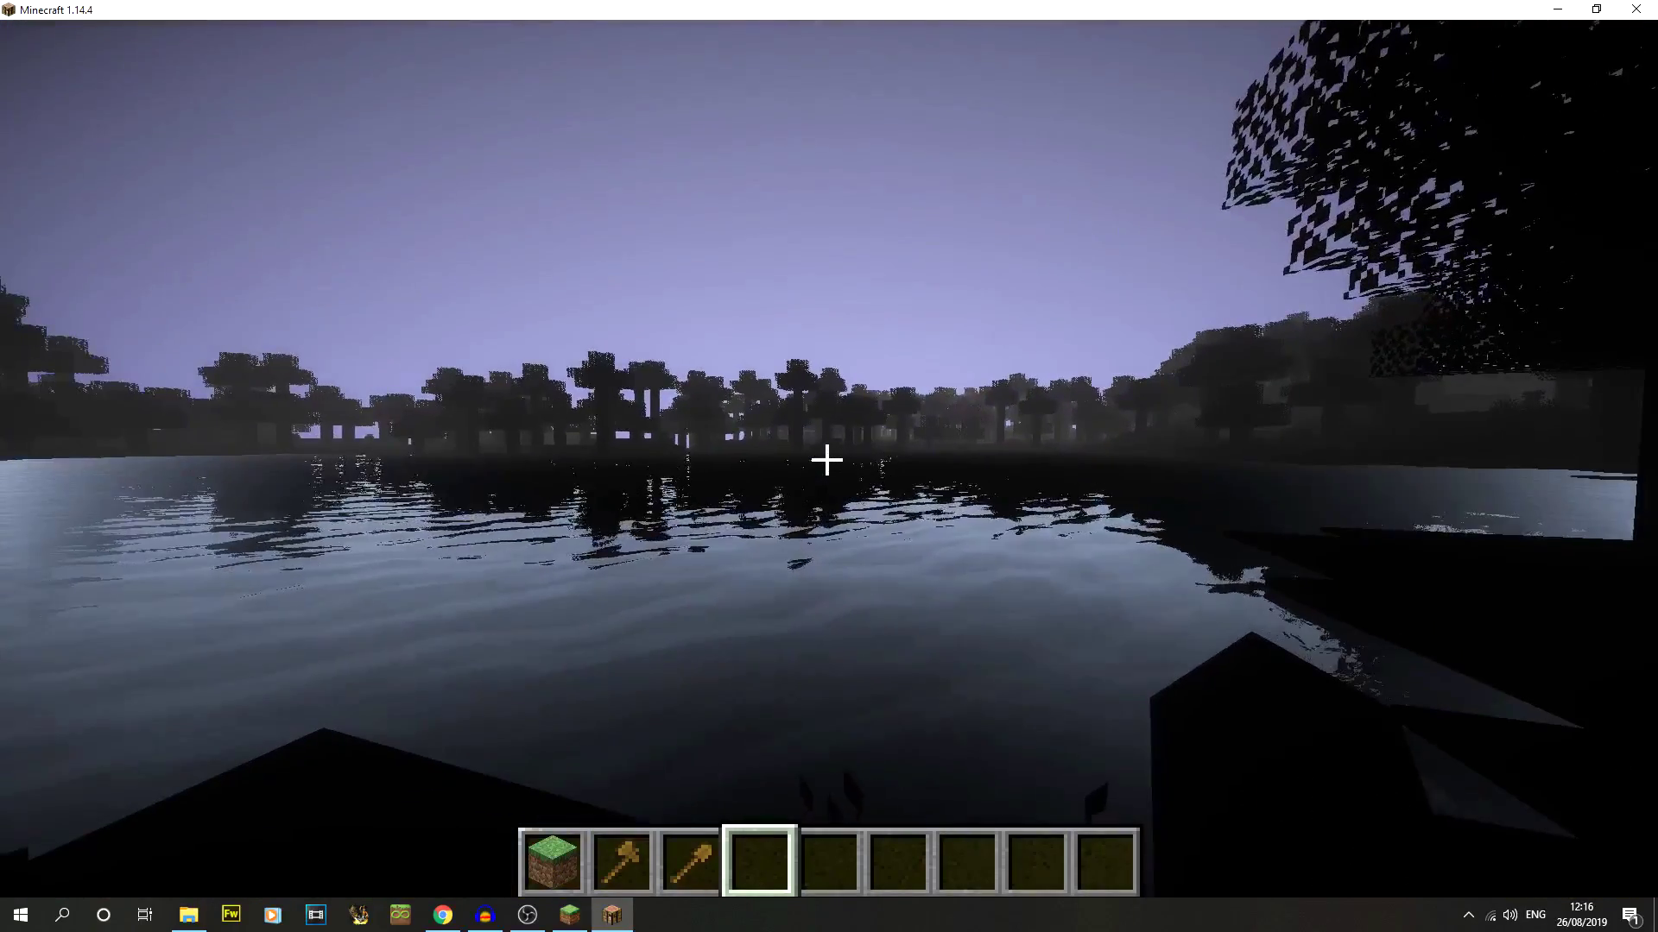
key("Escape")
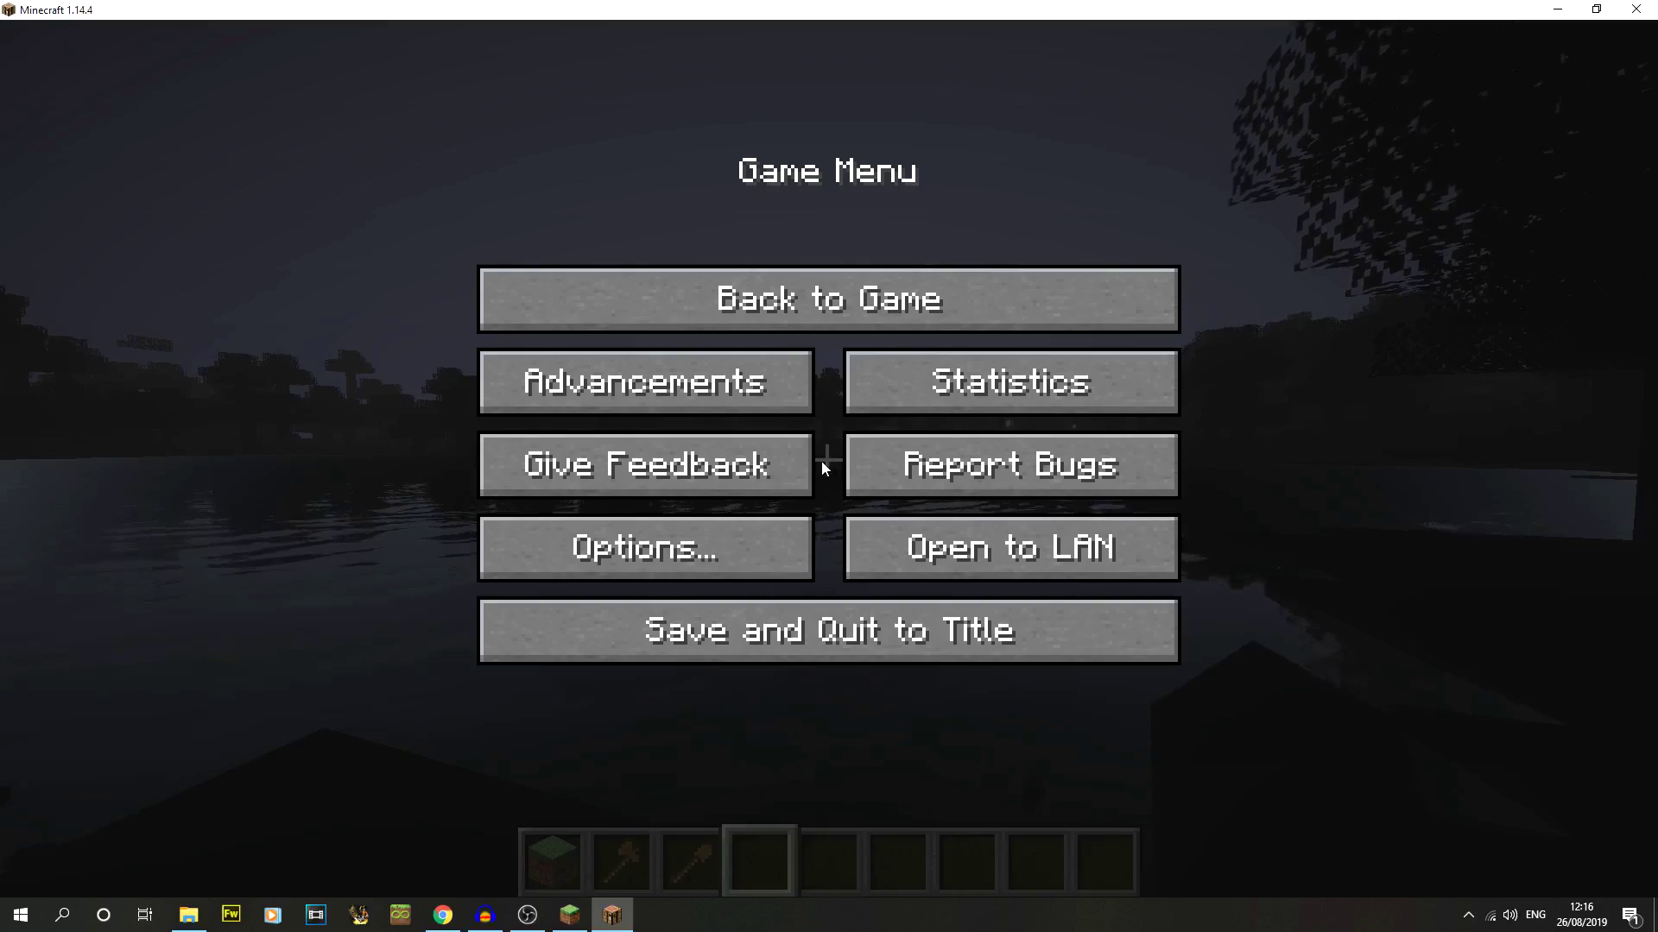
left_click(702, 535)
left_click(687, 437)
left_click(1031, 602)
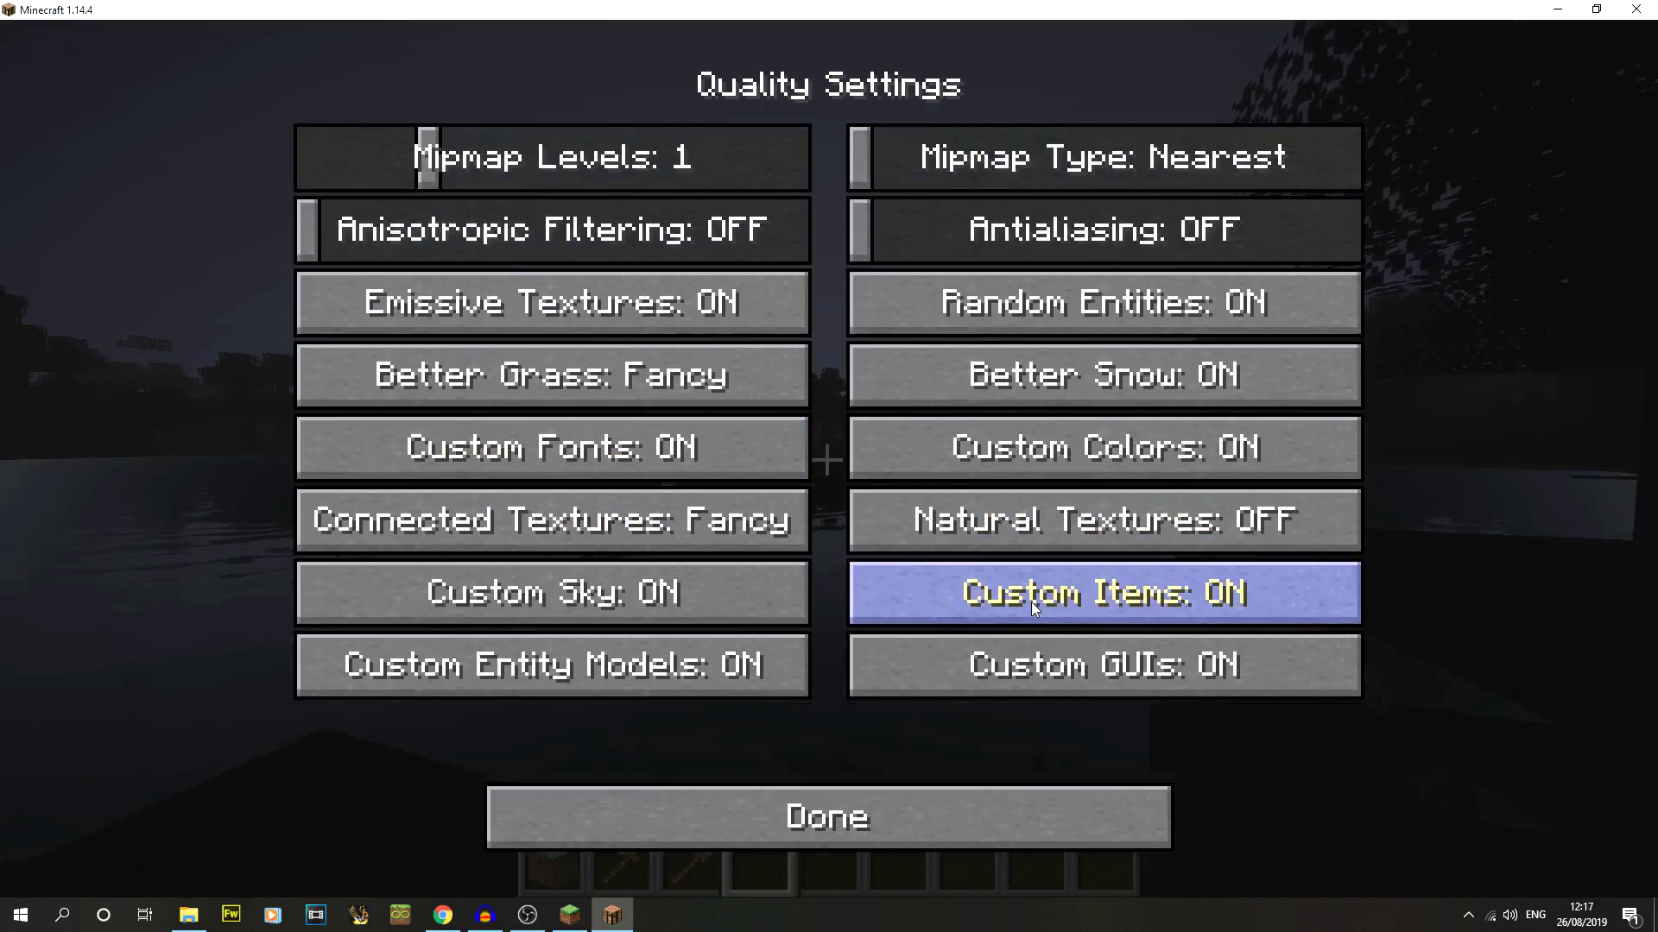
left_click(852, 824)
left_click(720, 647)
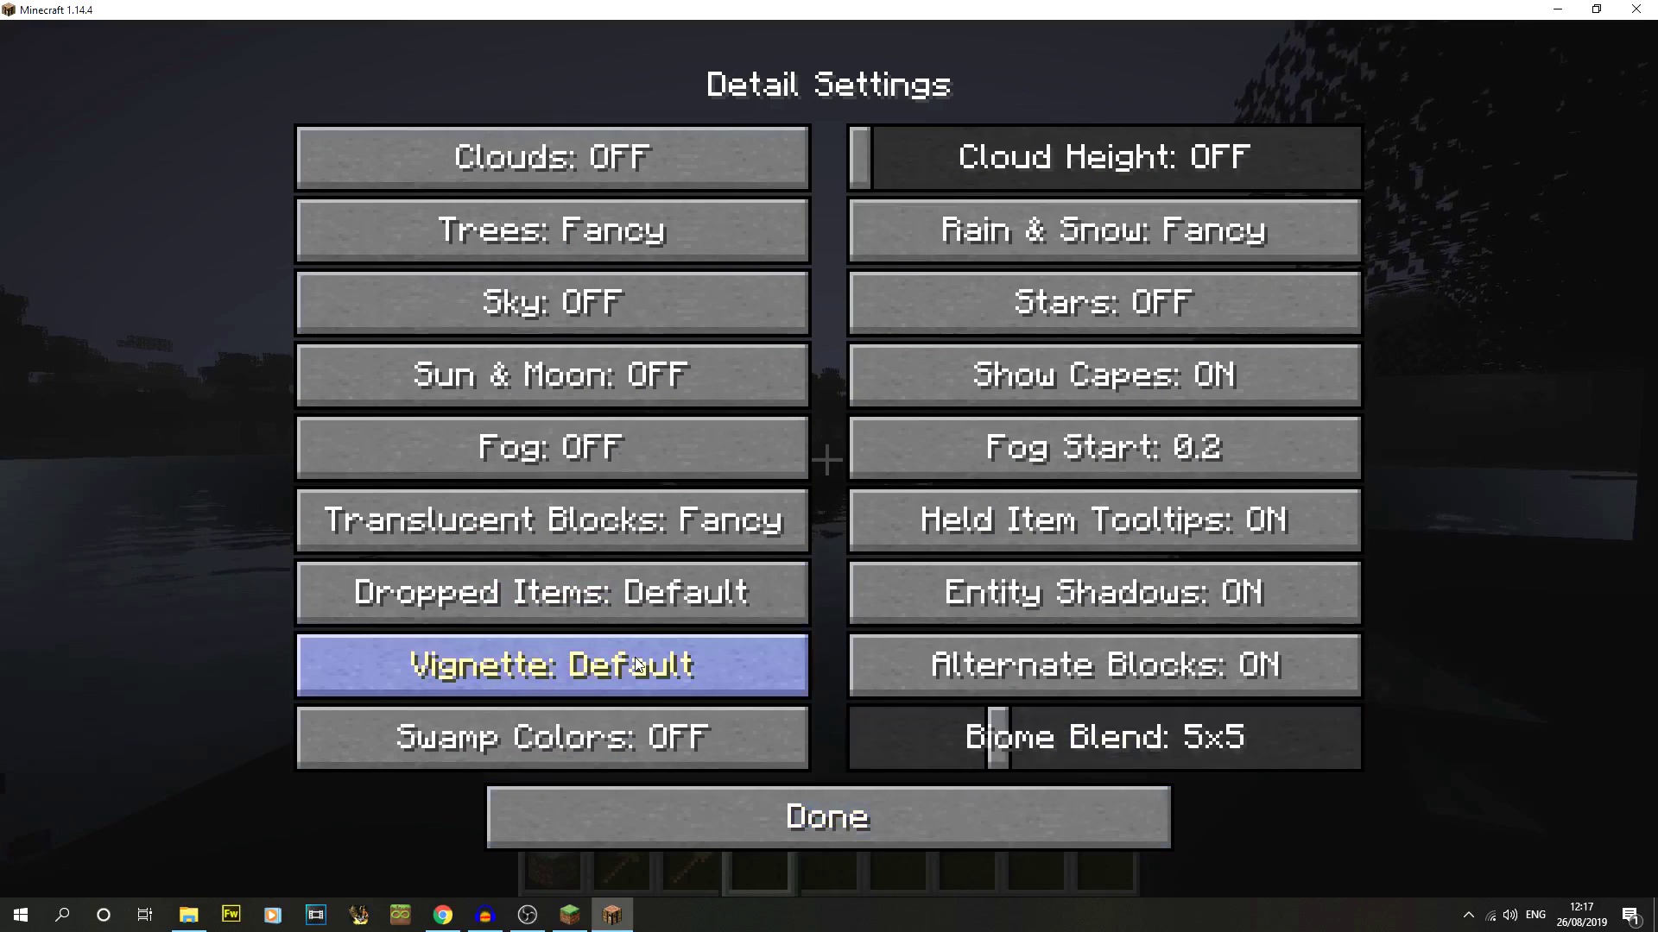
left_click(649, 374)
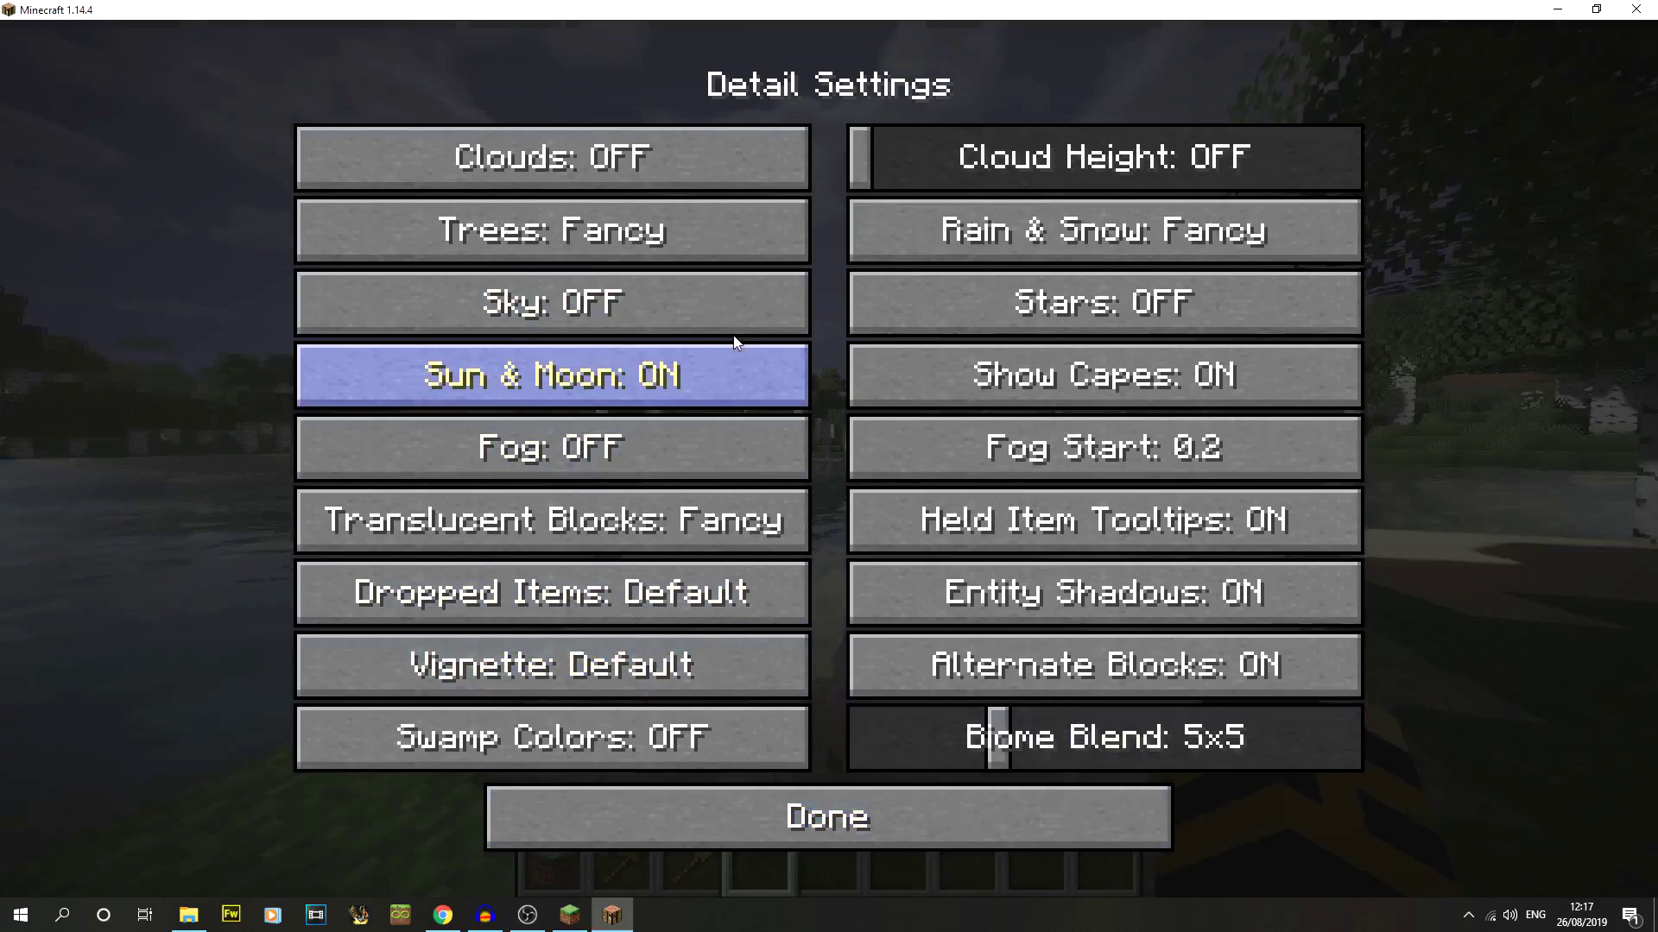
- Leave the detail settings with Sun & Moon on and return to the world to view the sky
left_click(716, 375)
left_click(901, 812)
left_click(933, 809)
left_click(947, 805)
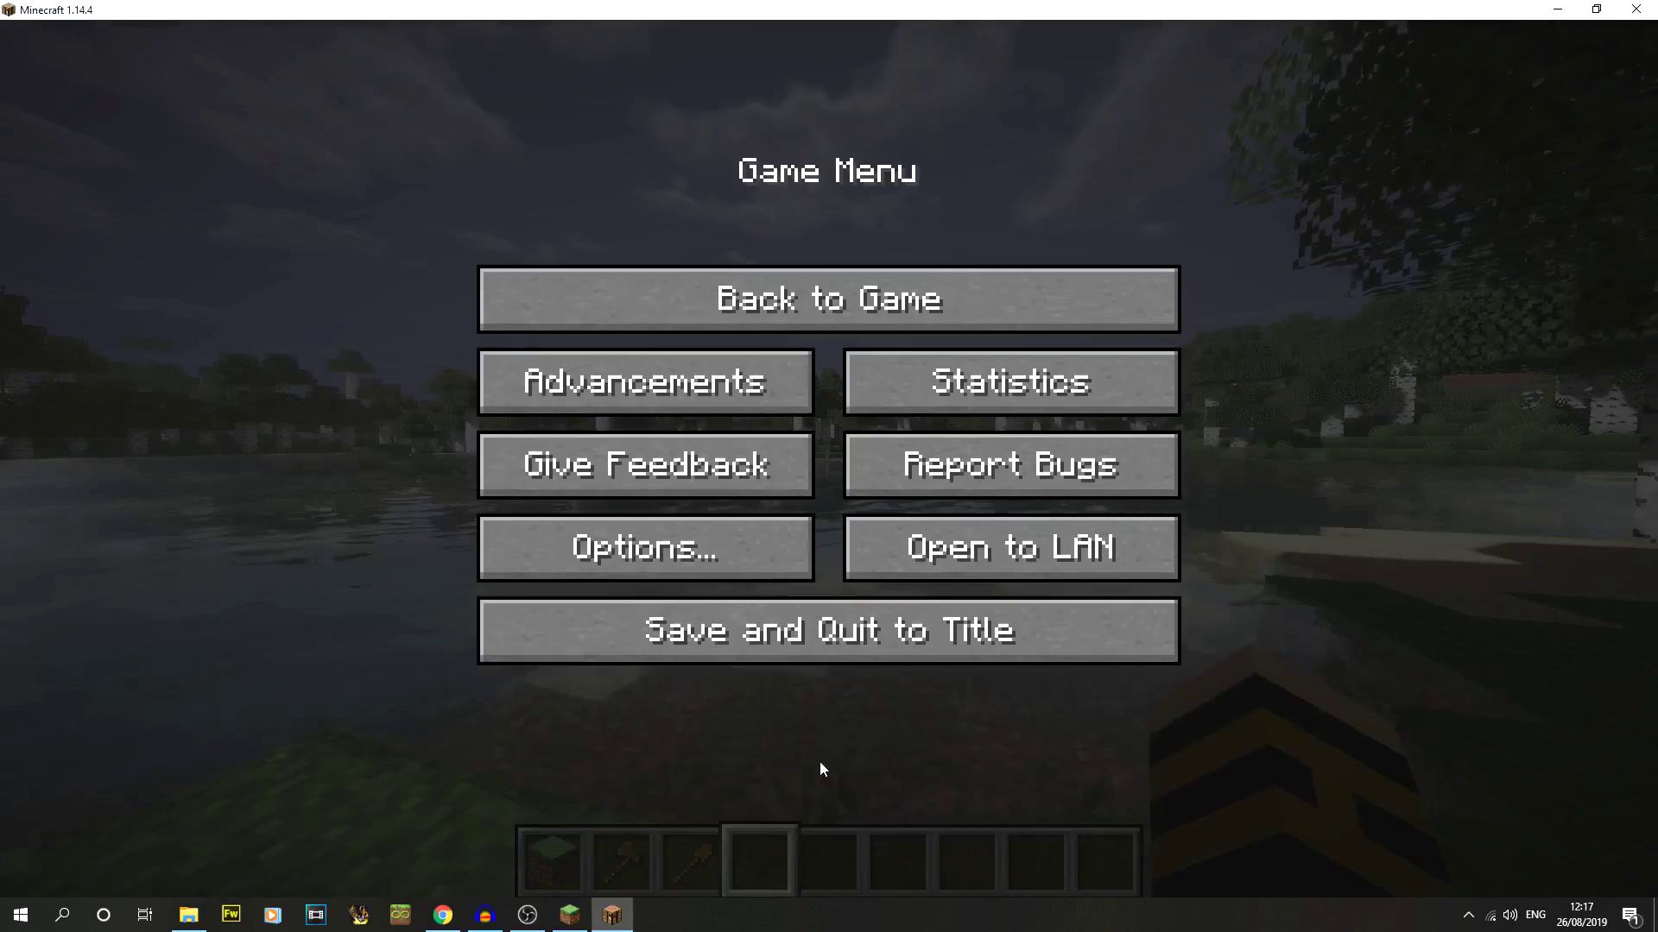
left_click(795, 294)
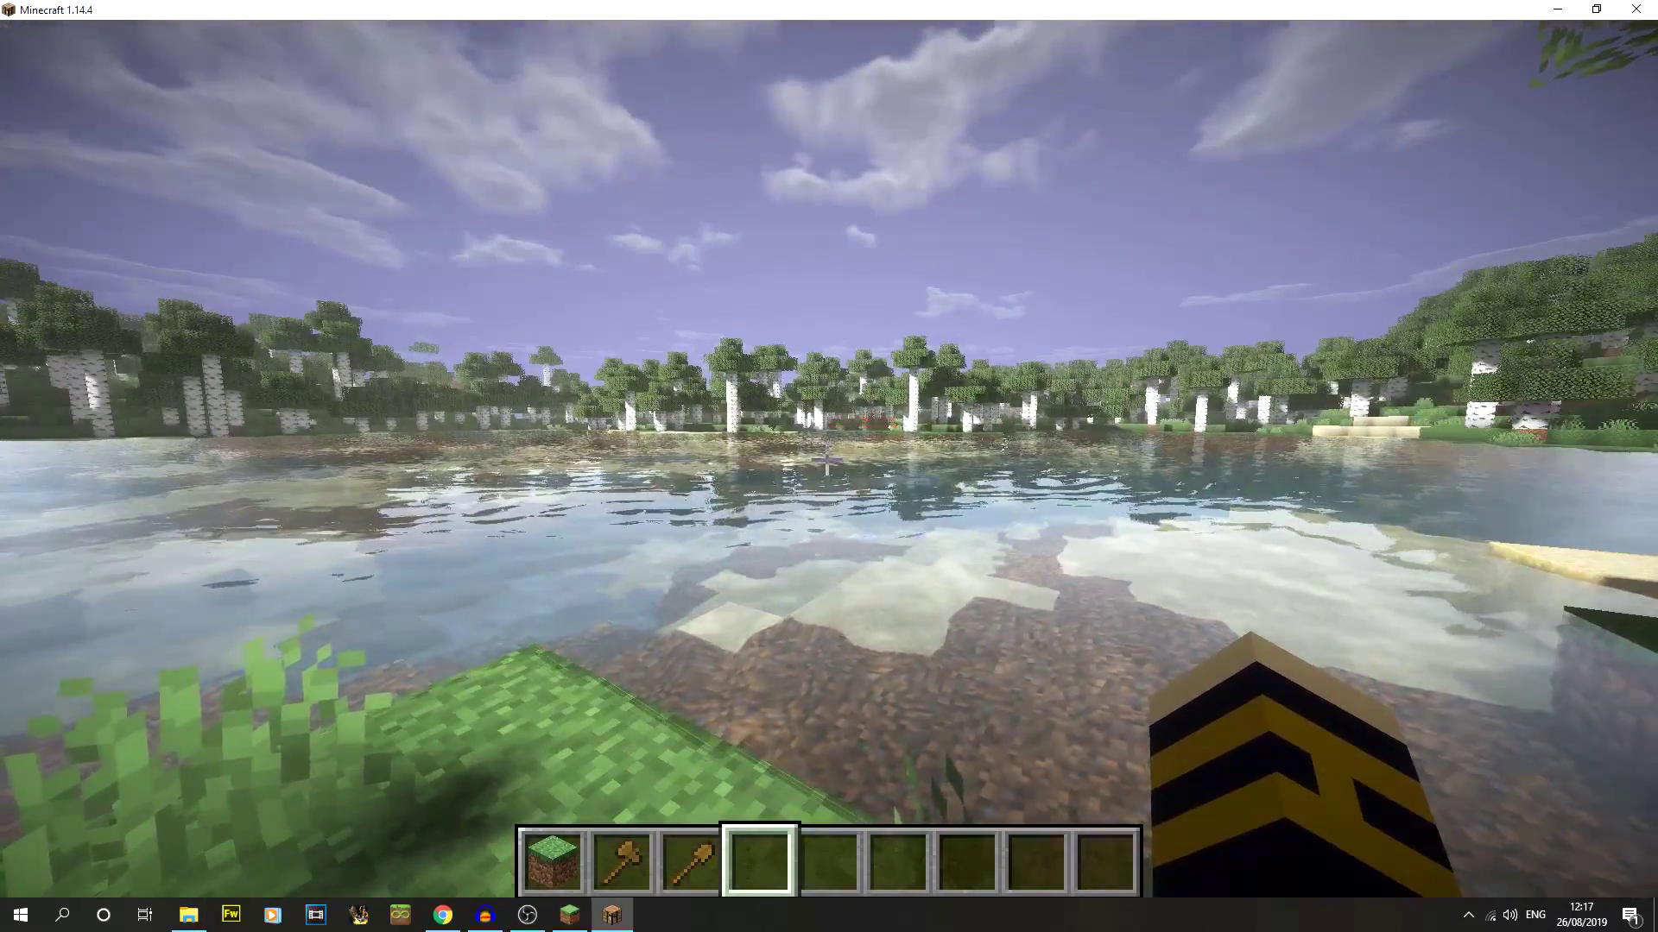
- Reopen the detail settings from the paused game and turn Stars on
key("Escape")
left_click(718, 553)
left_click(665, 453)
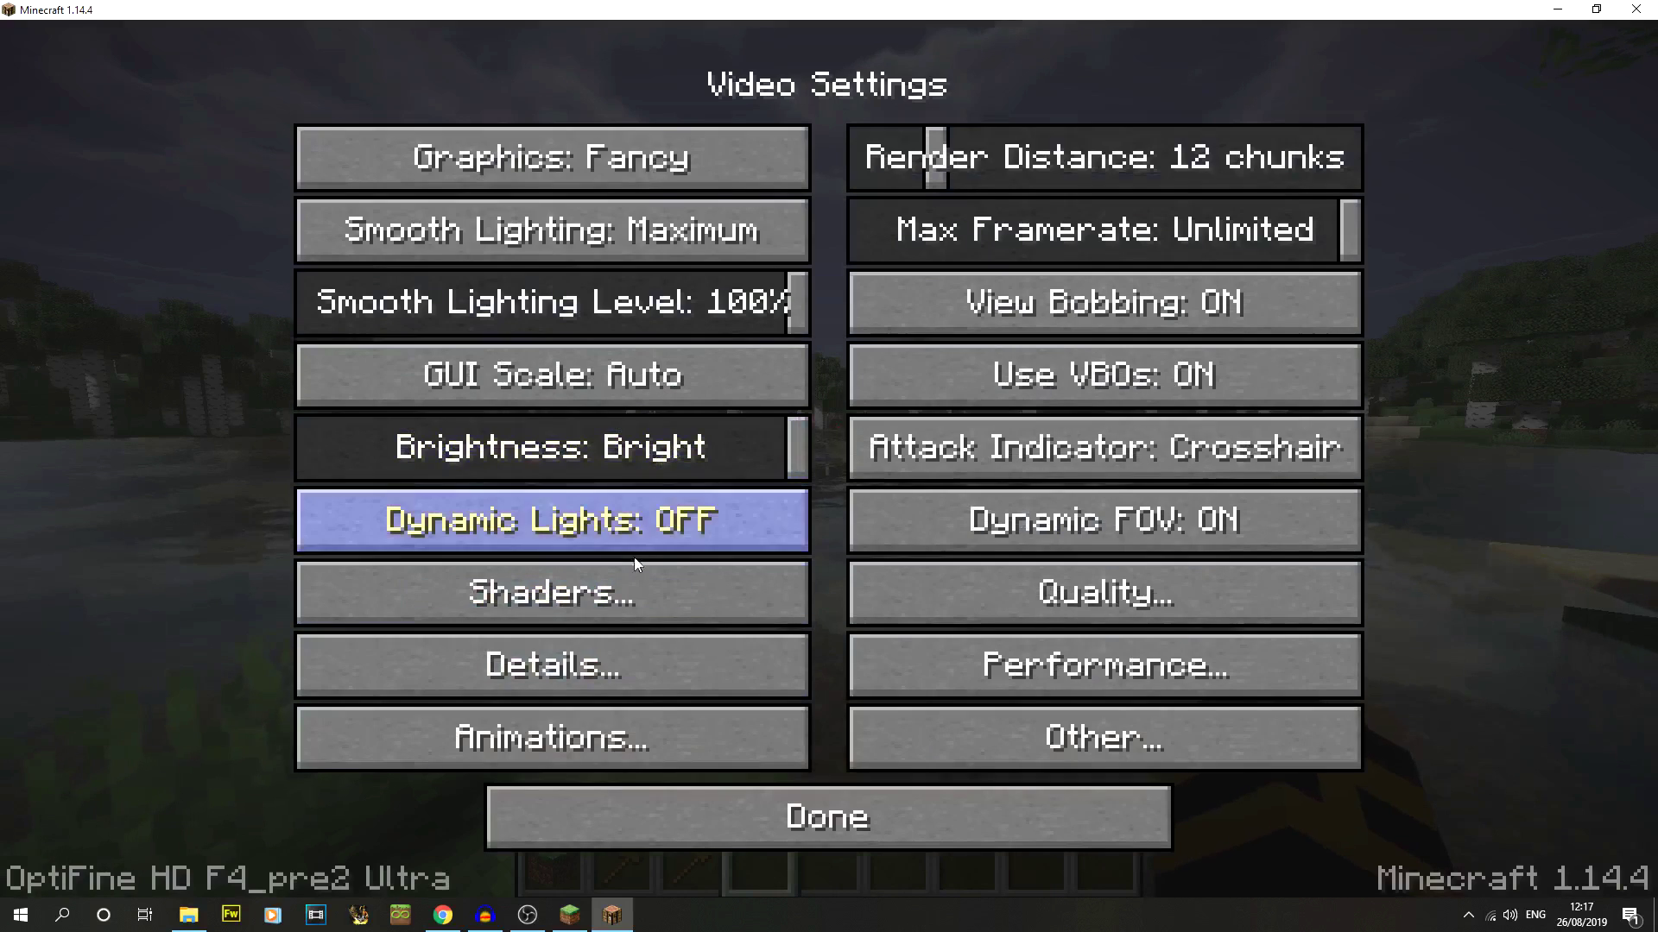
left_click(625, 667)
left_click(713, 375)
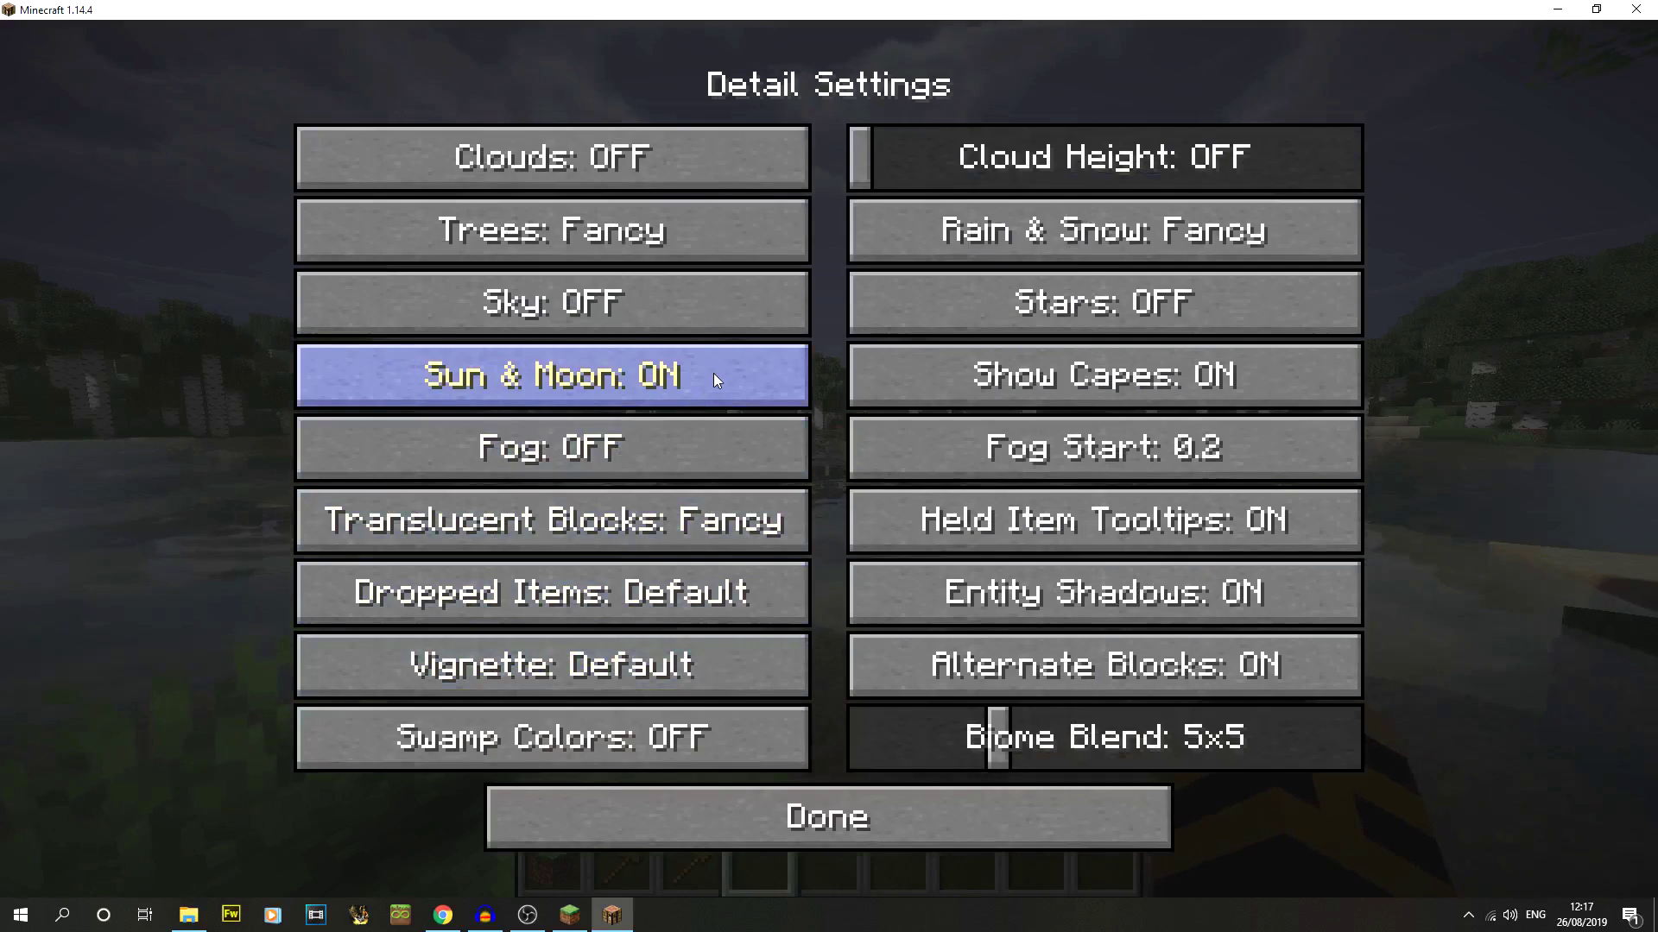
left_click(1029, 303)
- Try toggling the Sky option in the detail settings, leaving it off
left_click(712, 316)
left_click(713, 312)
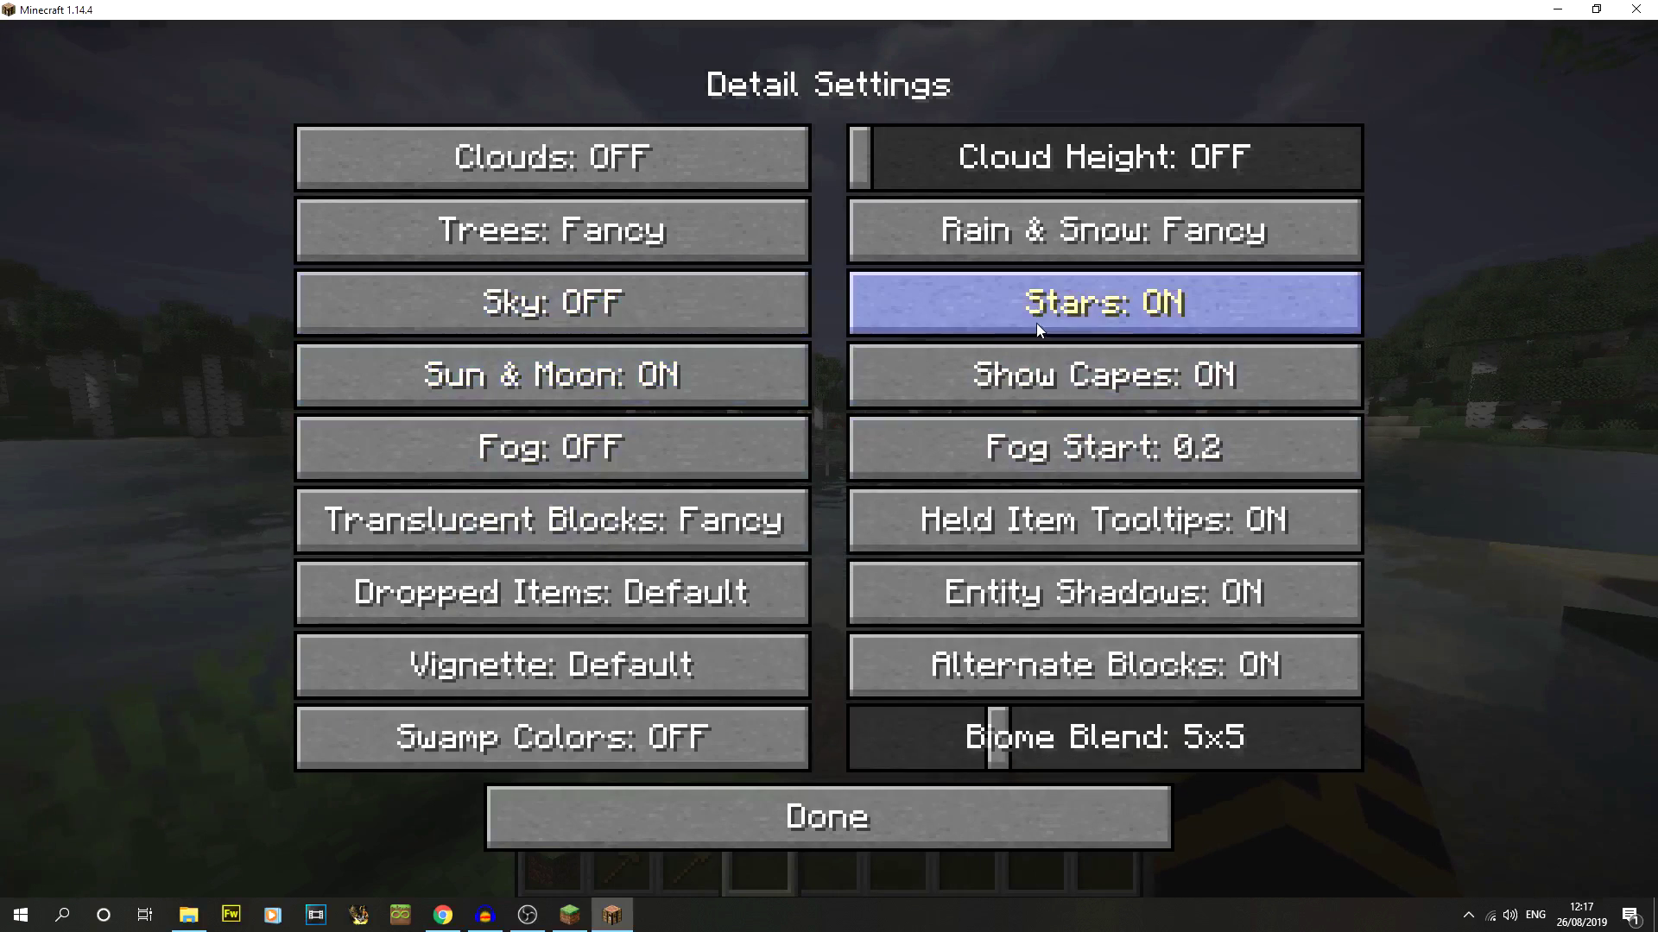
left_click(742, 316)
left_click(746, 319)
left_click(734, 318)
left_click(727, 317)
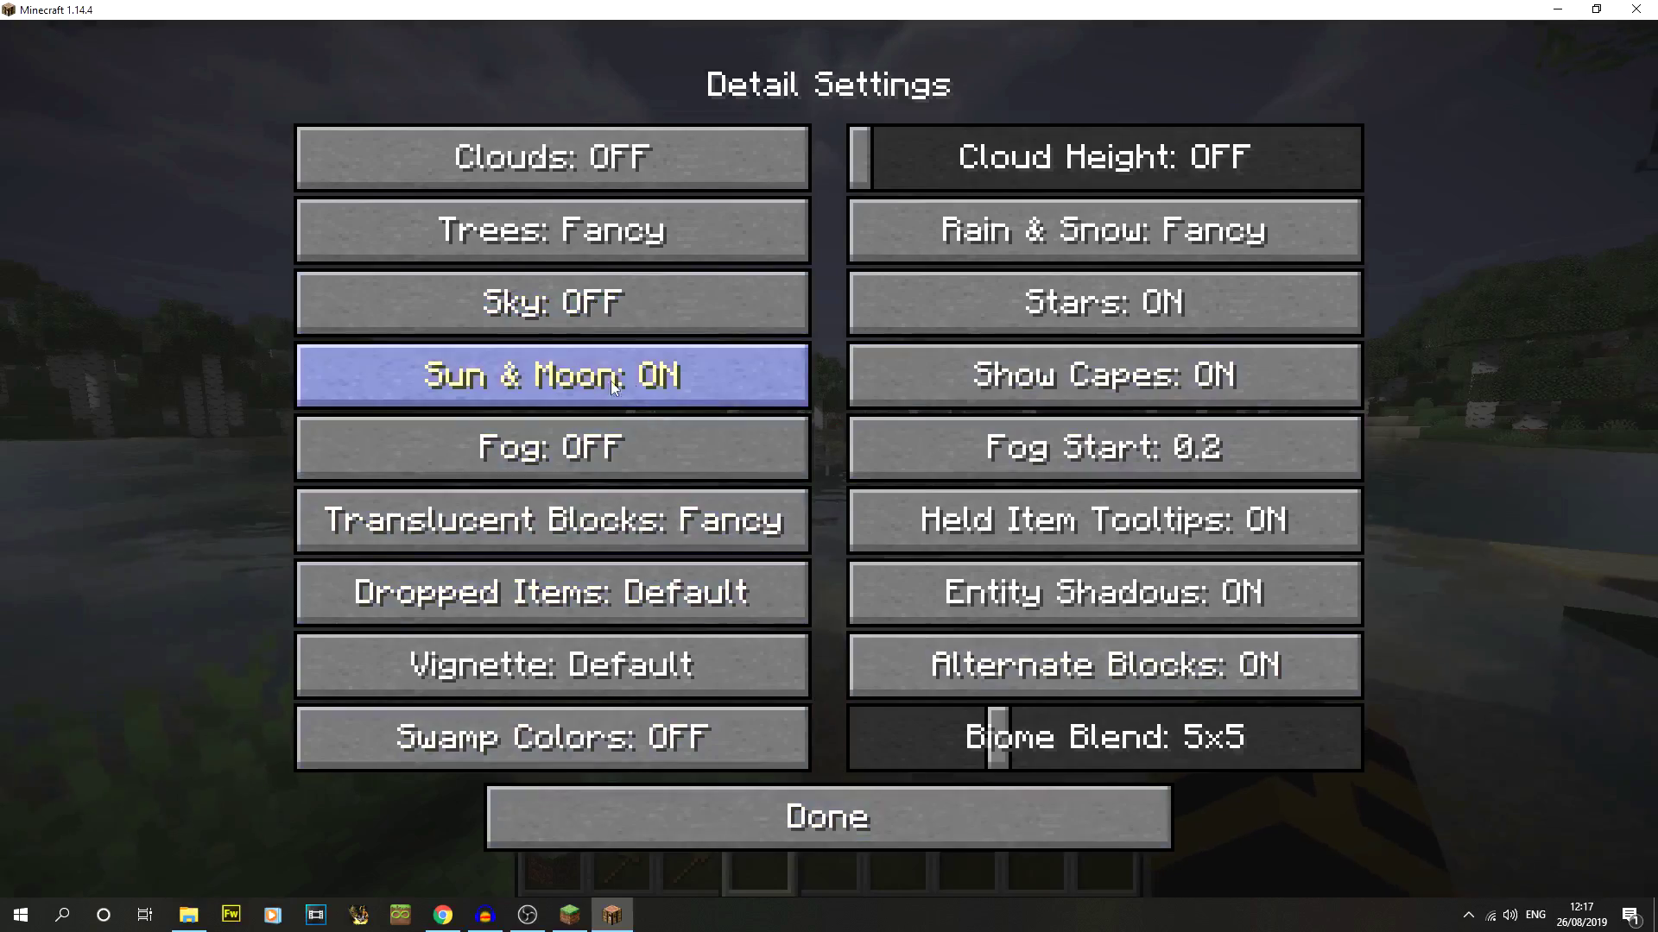
- Return to the world and walk through the birch forest by the lake, examining the shader lighting, shadows and water
left_click(894, 796)
left_click(945, 800)
left_click(917, 799)
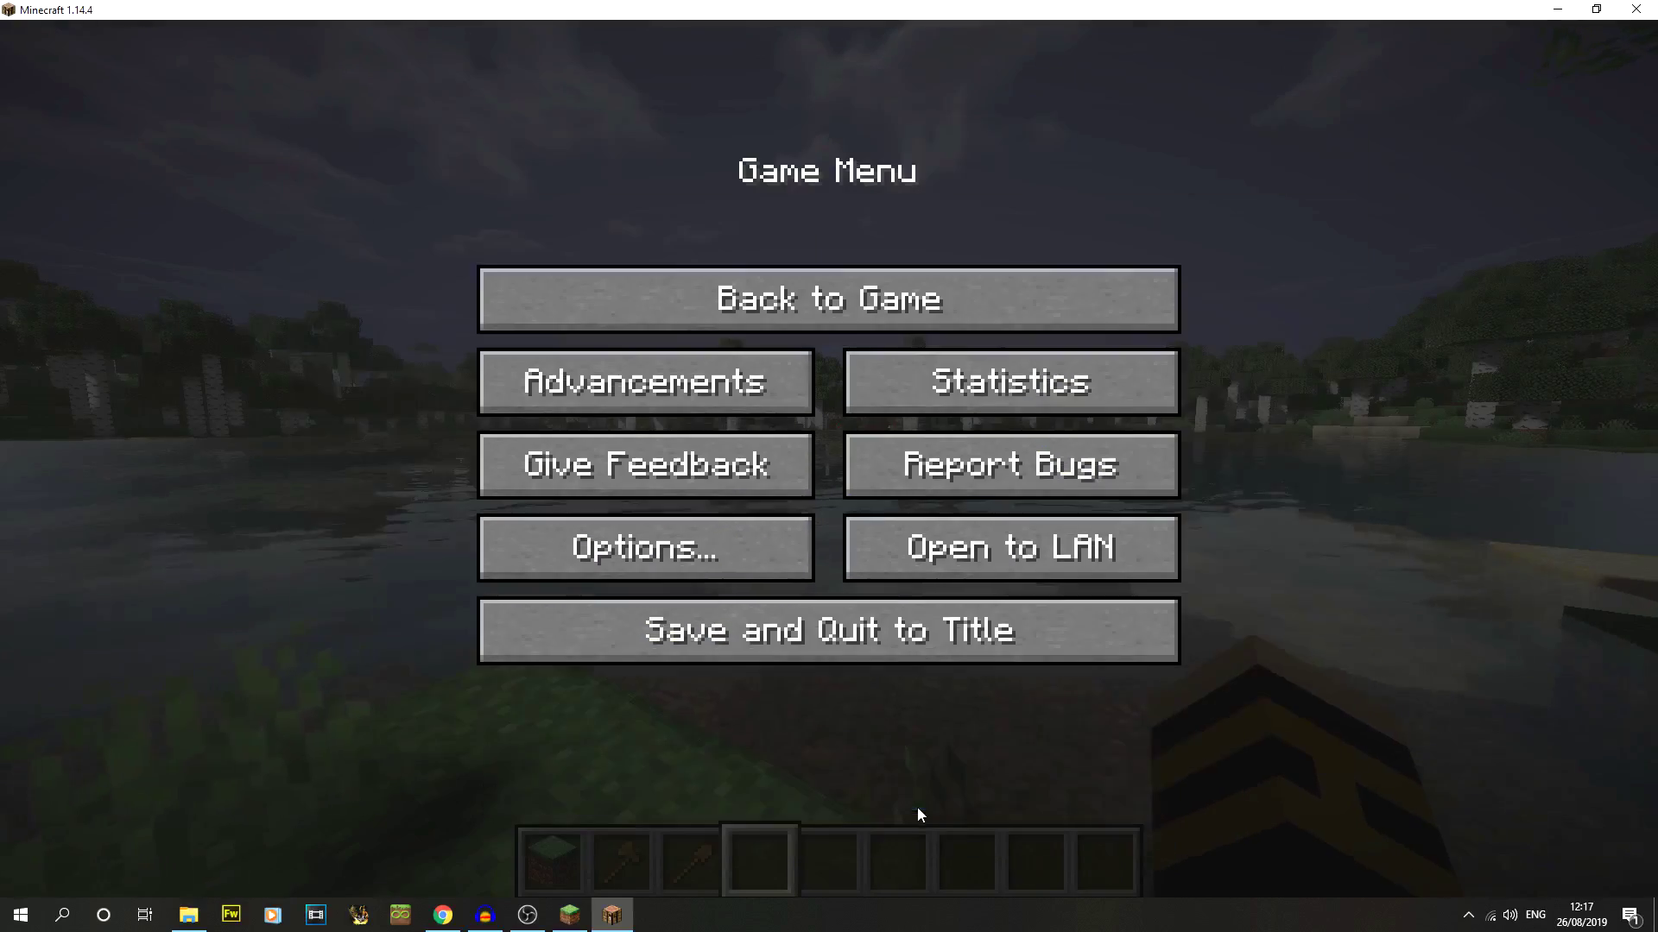
left_click(855, 296)
key("w")
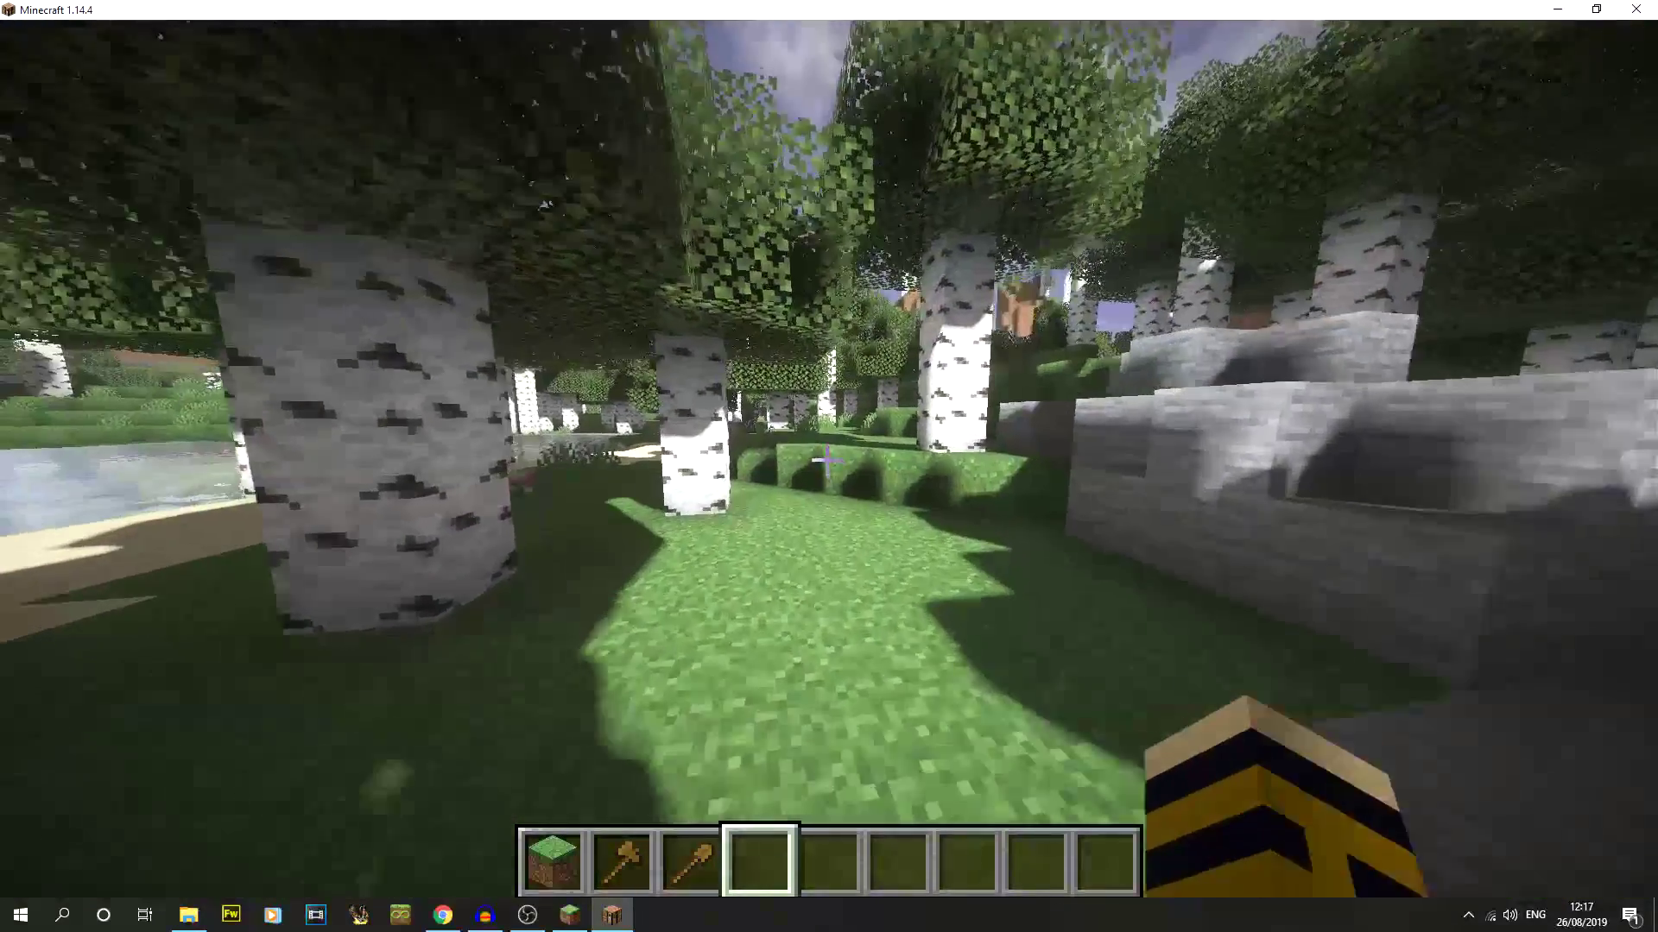
key("w")
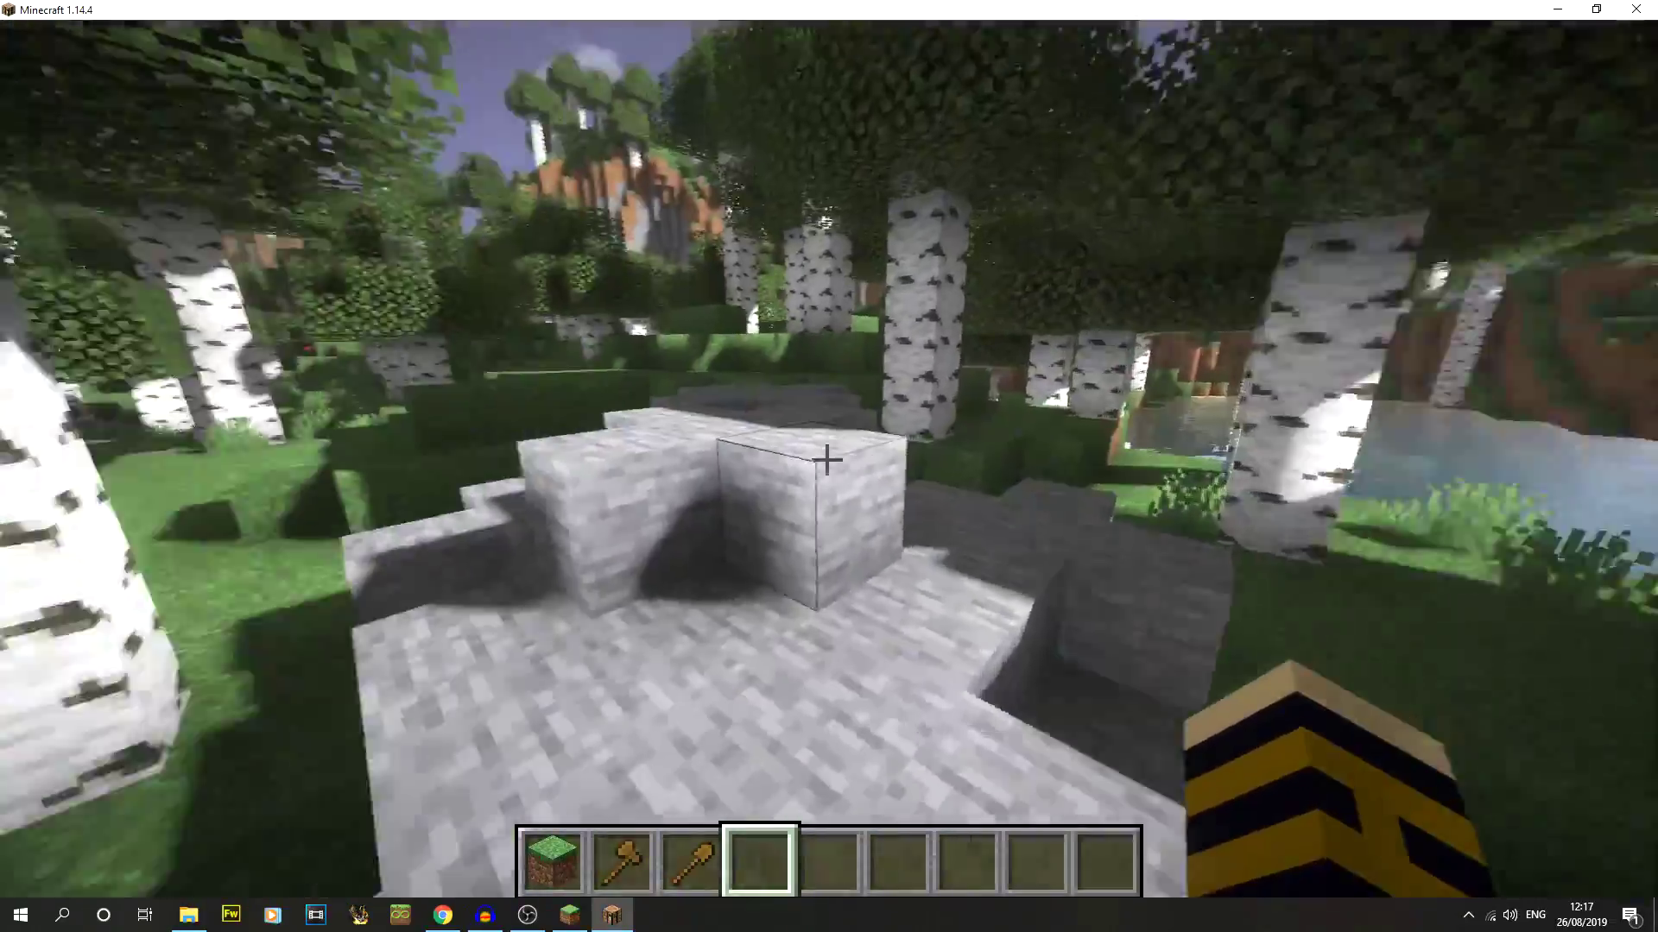
key("w")
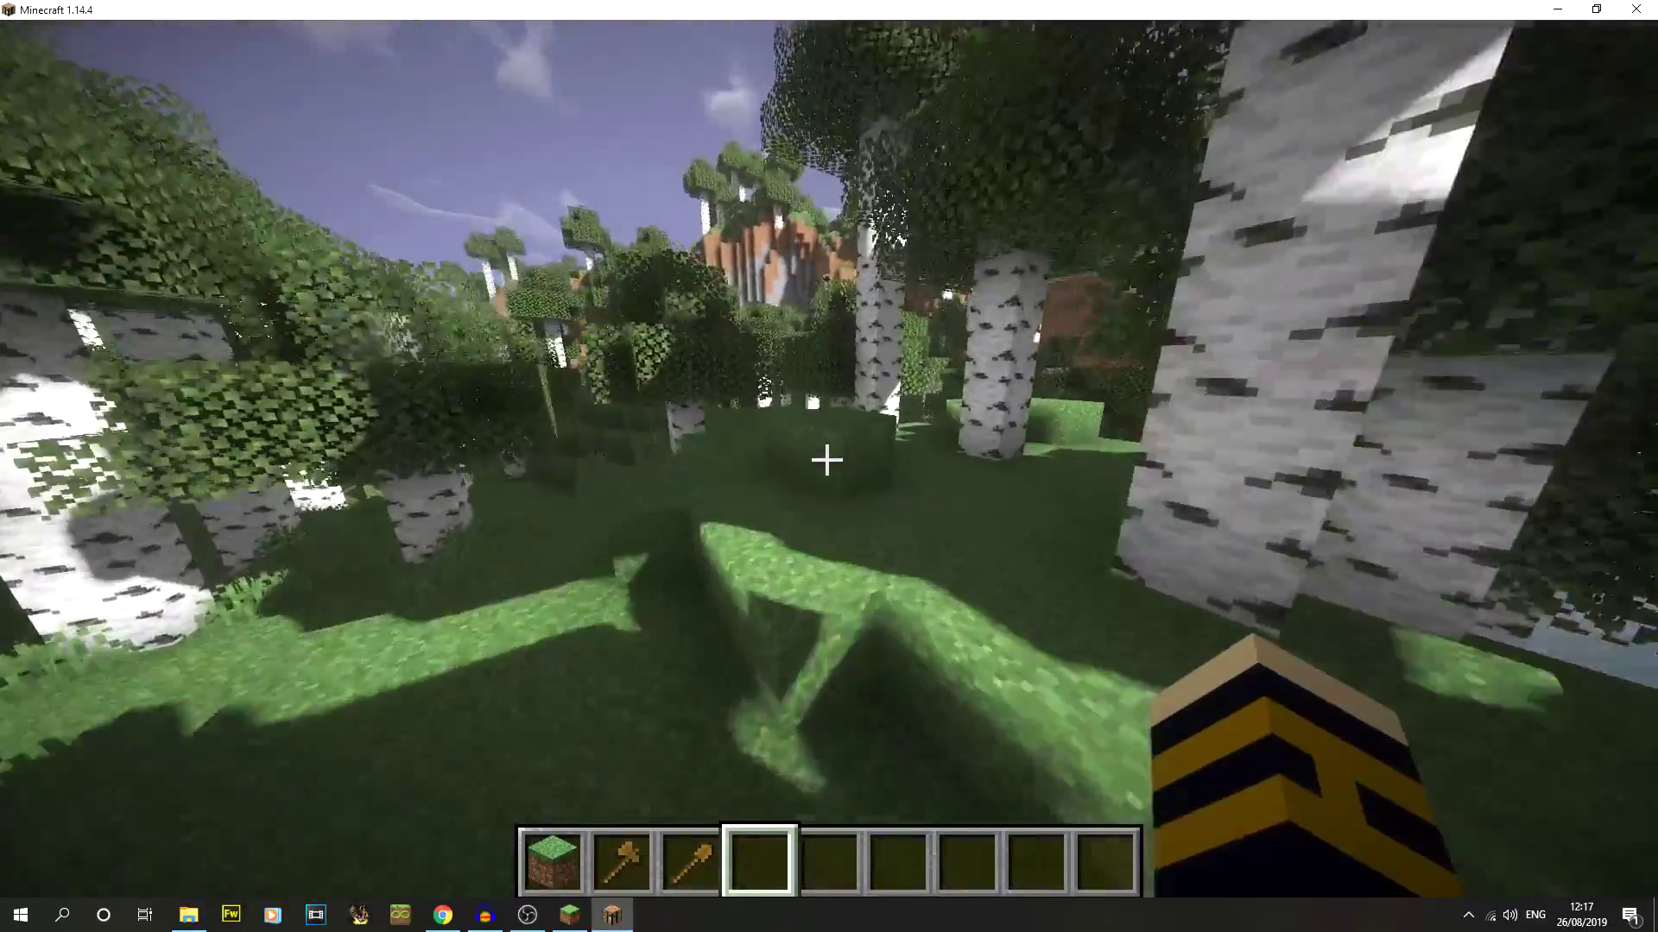
key("w")
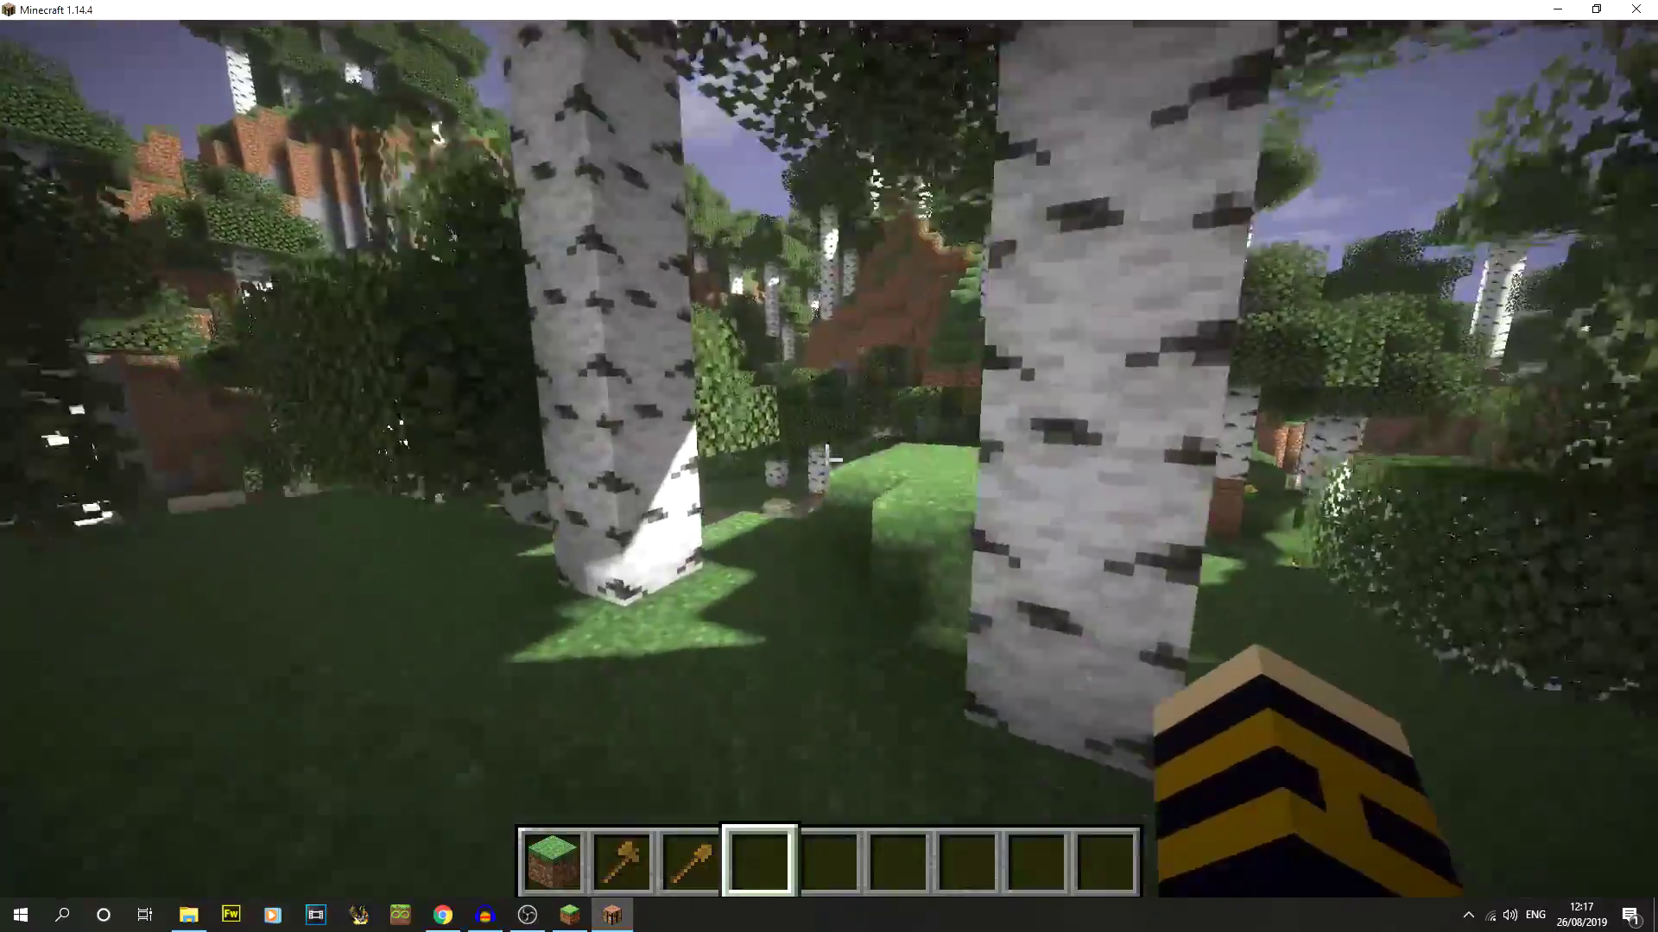
key("w")
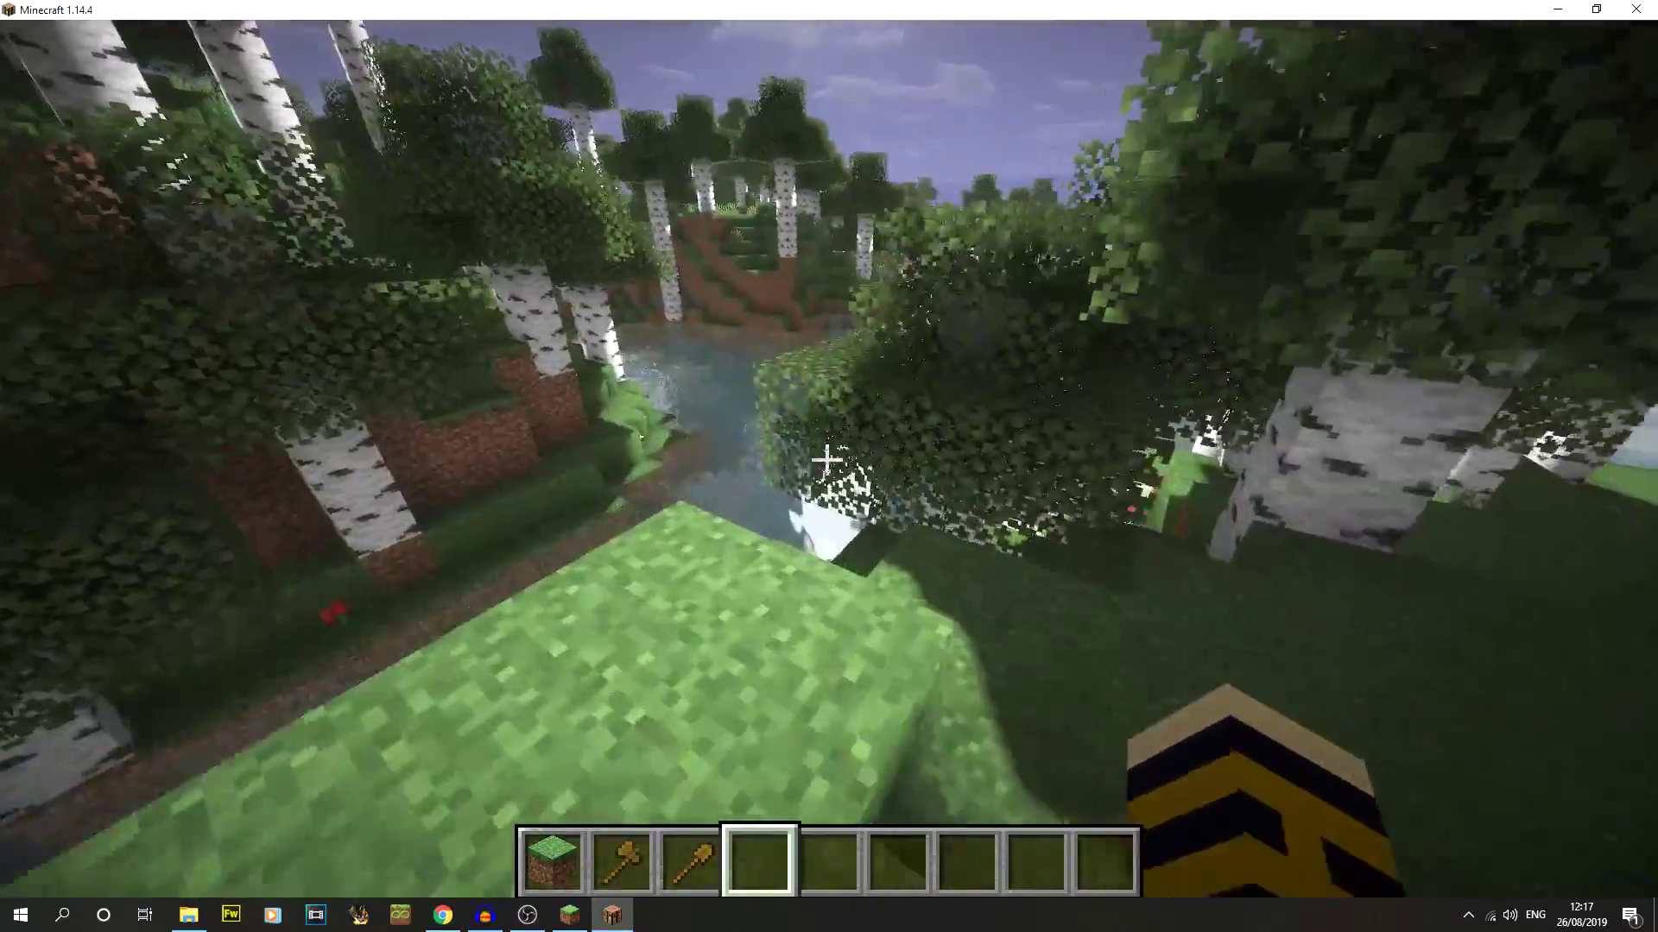
key("w")
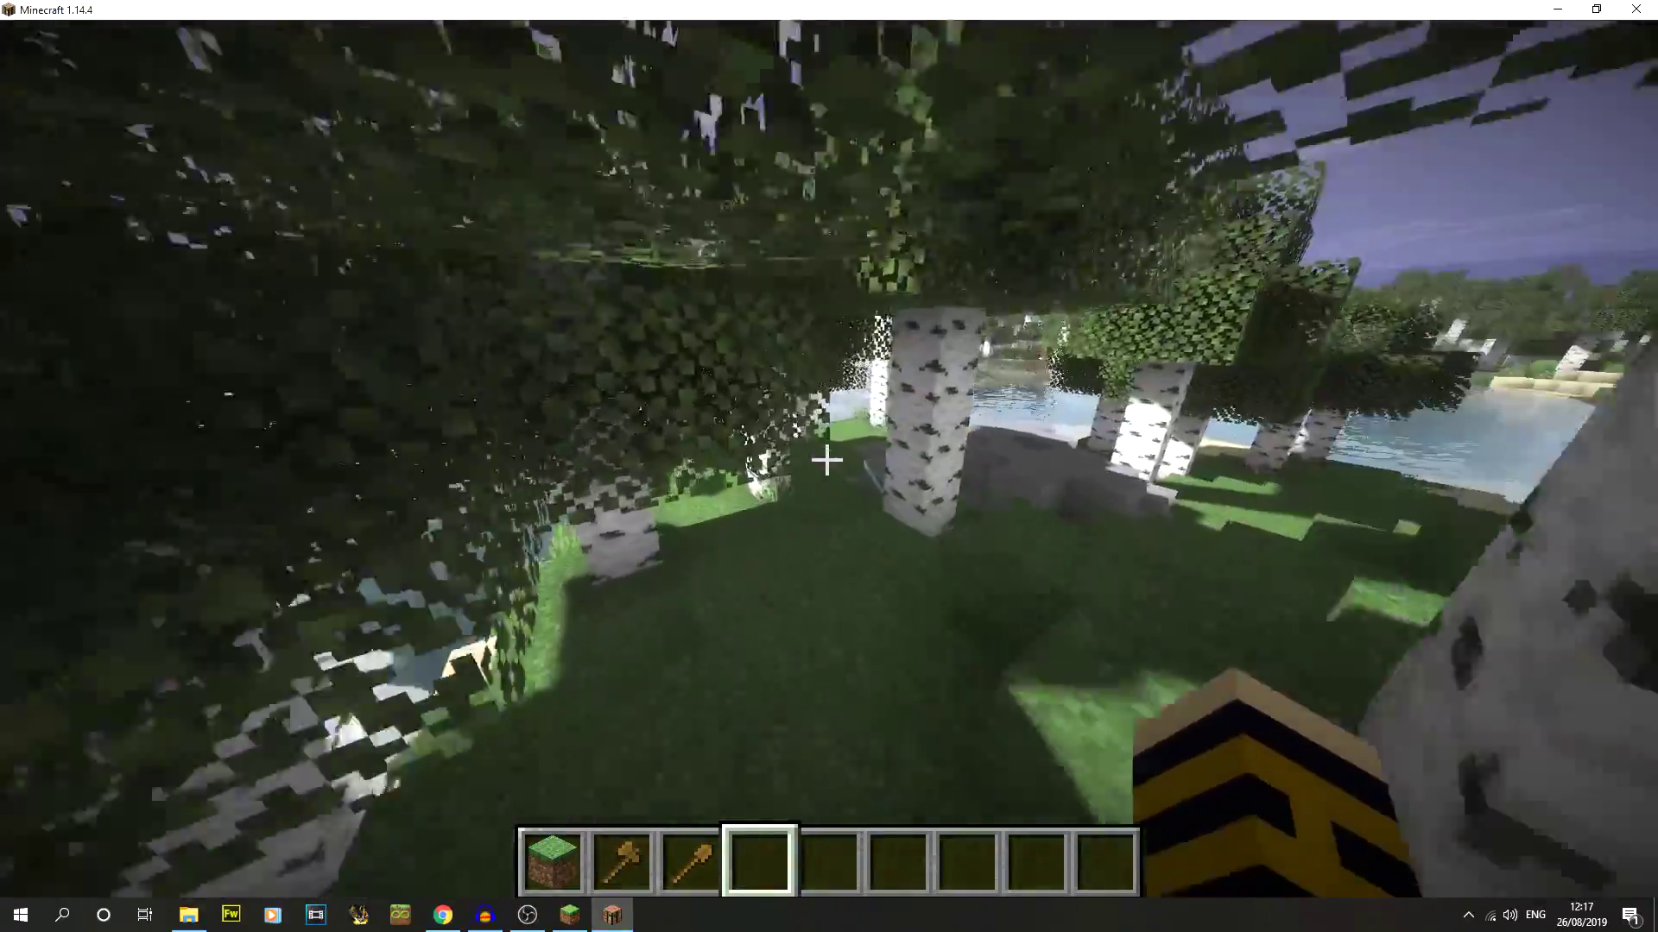
key("w")
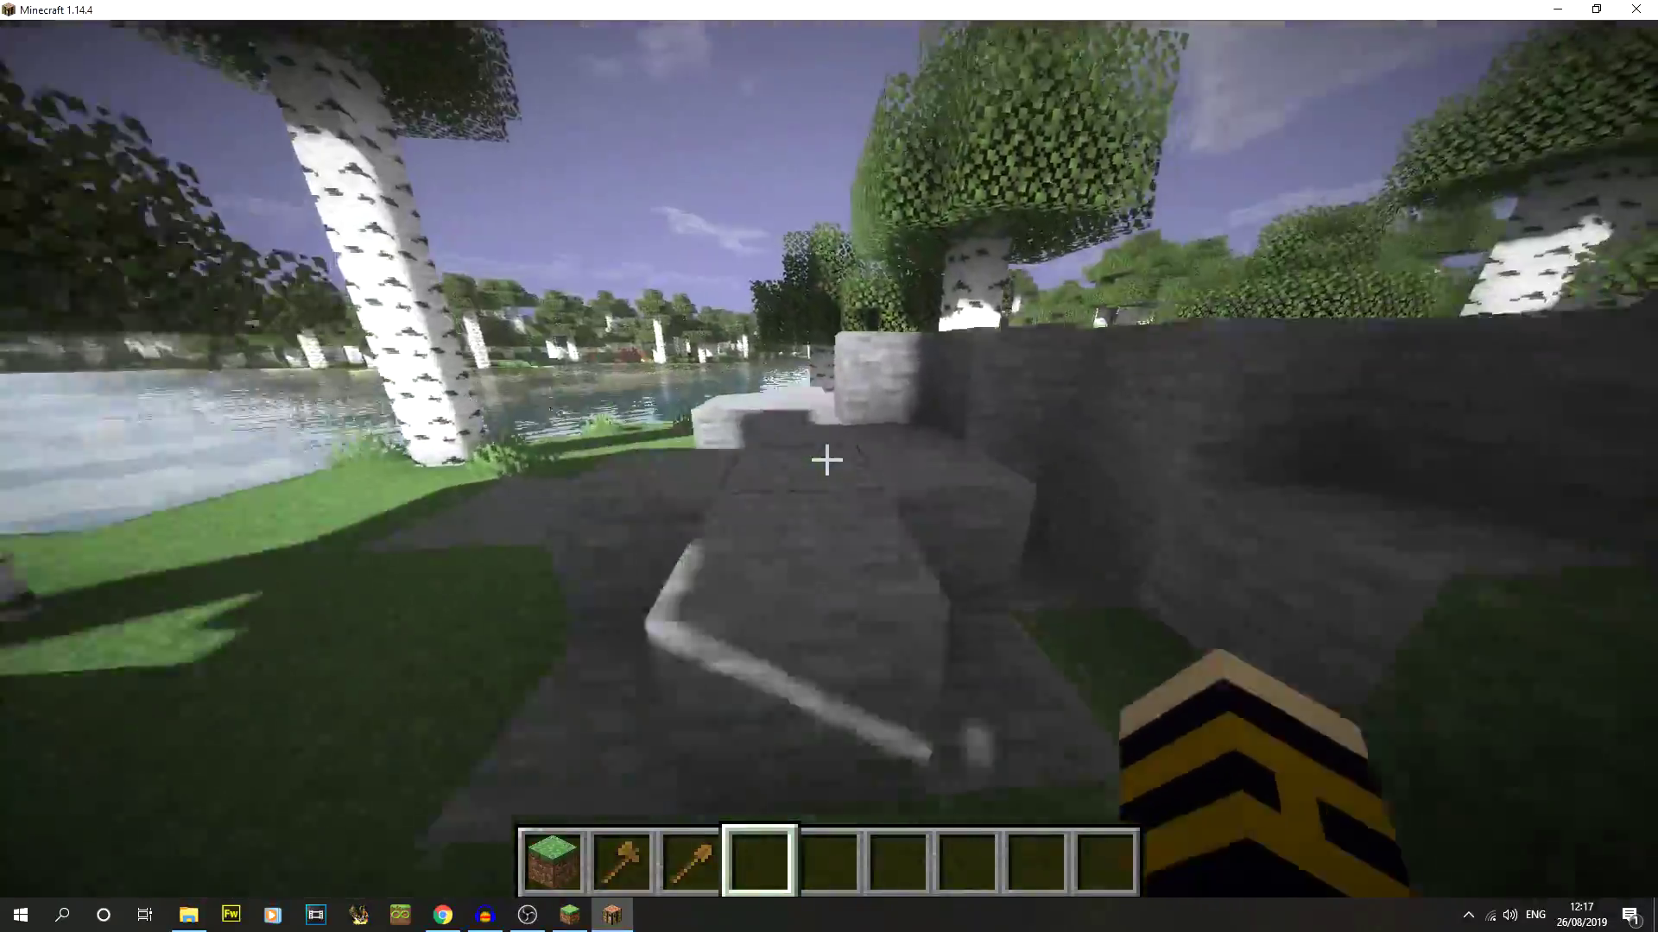
key("w")
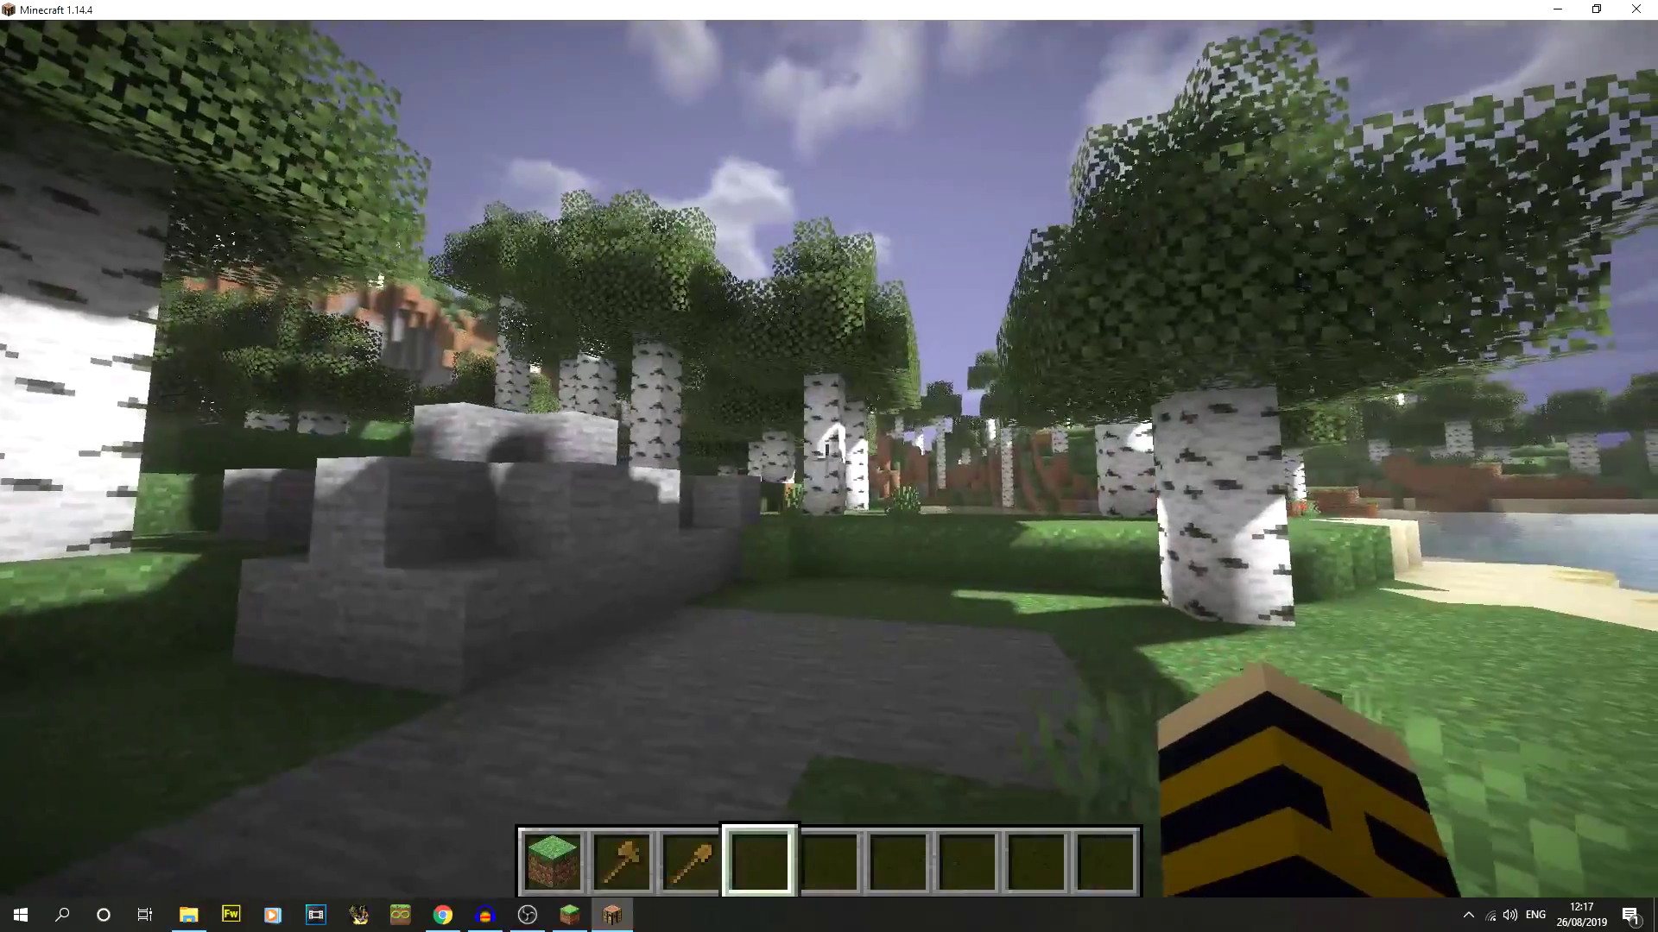
- Switch to the front-facing third-person view and look at the character and its surroundings by the lakeshore
key("F5")
key("F5")
key("w")
key("w")
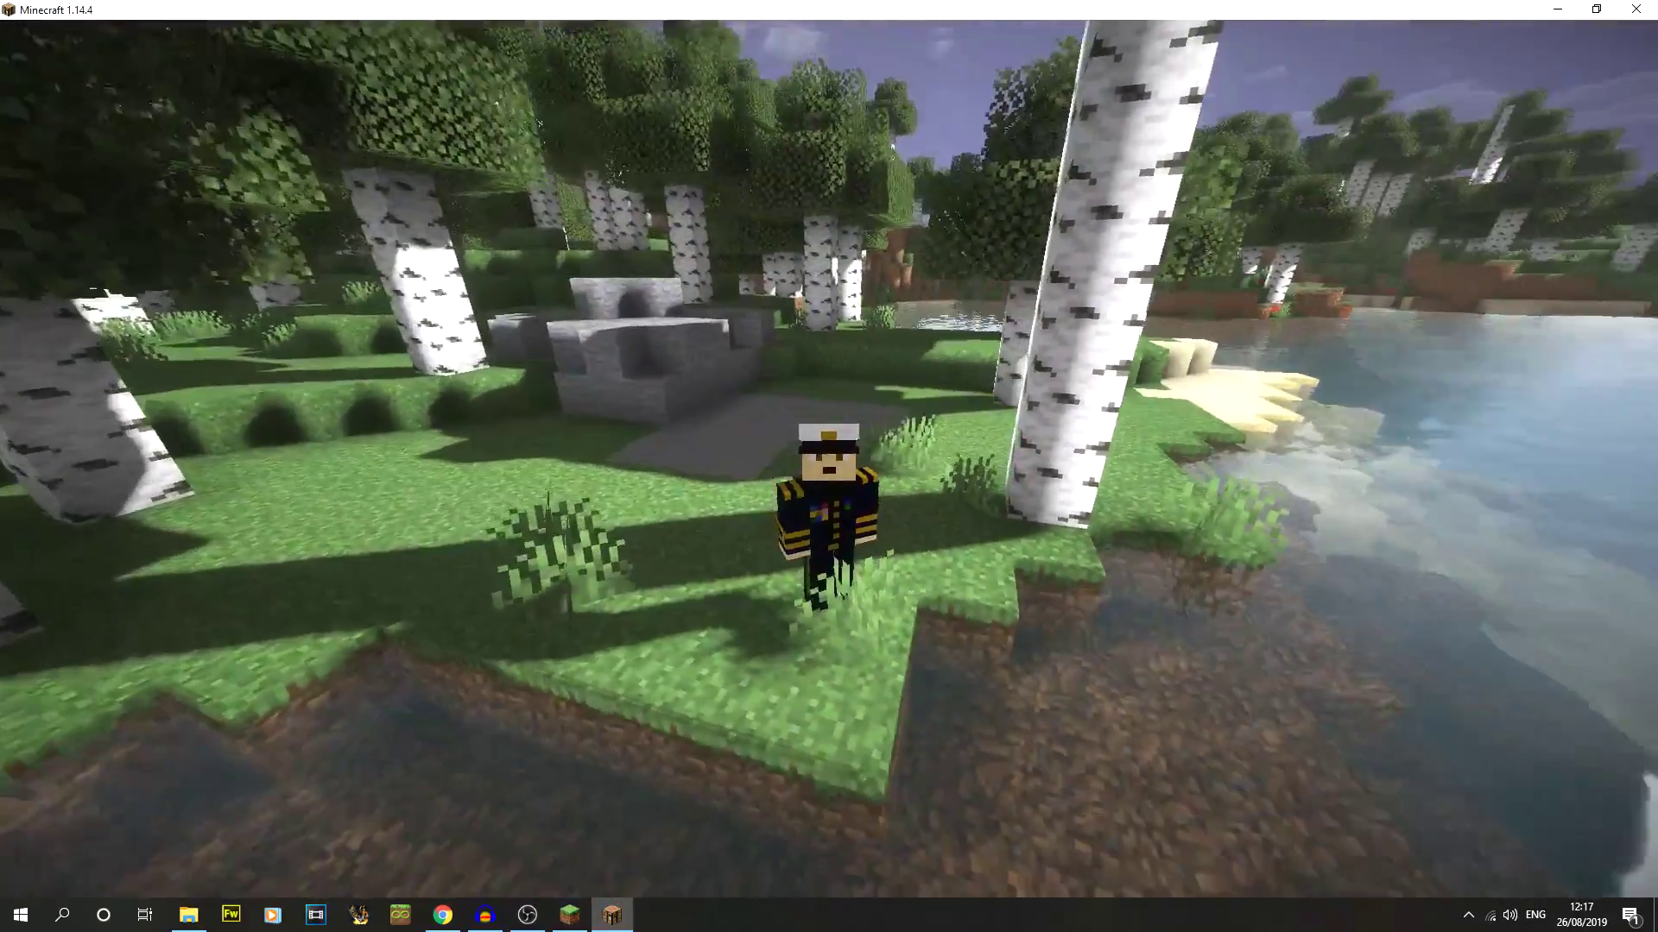